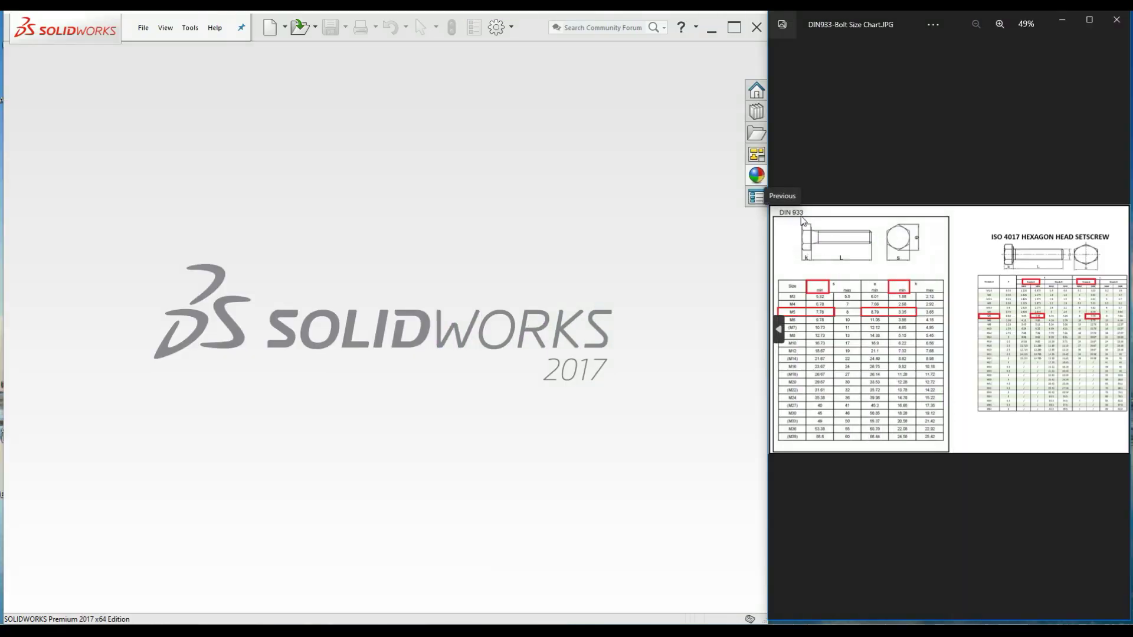
- Review the DIN 933 bolt size chart and the DIN standards table for the M5 hexagon screw data
click(1088, 20)
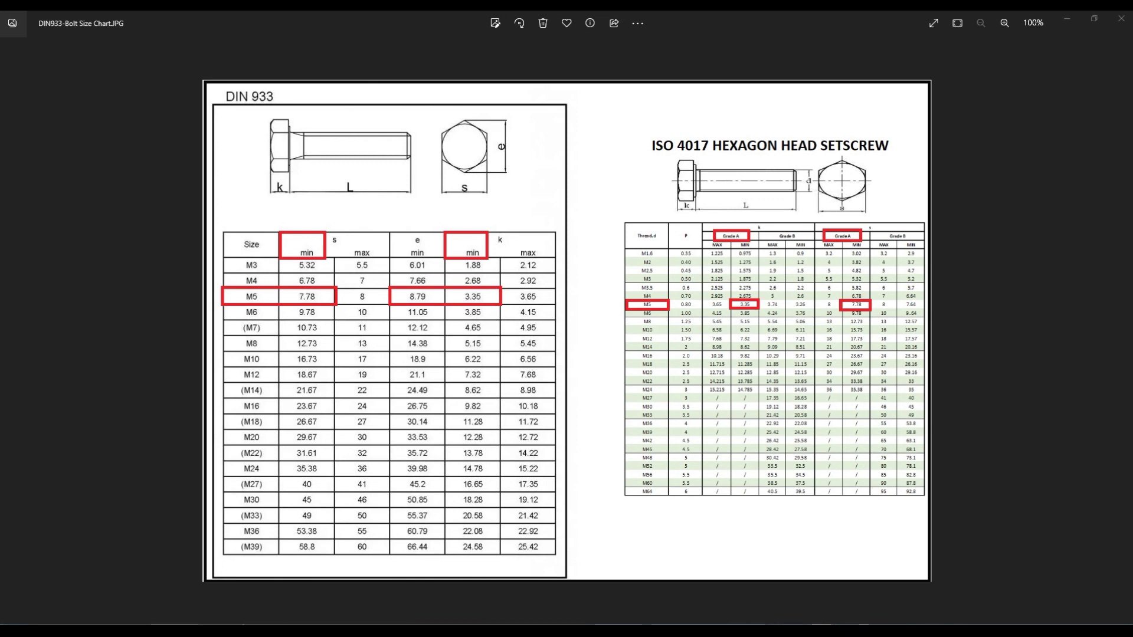
mouse_move(822, 630)
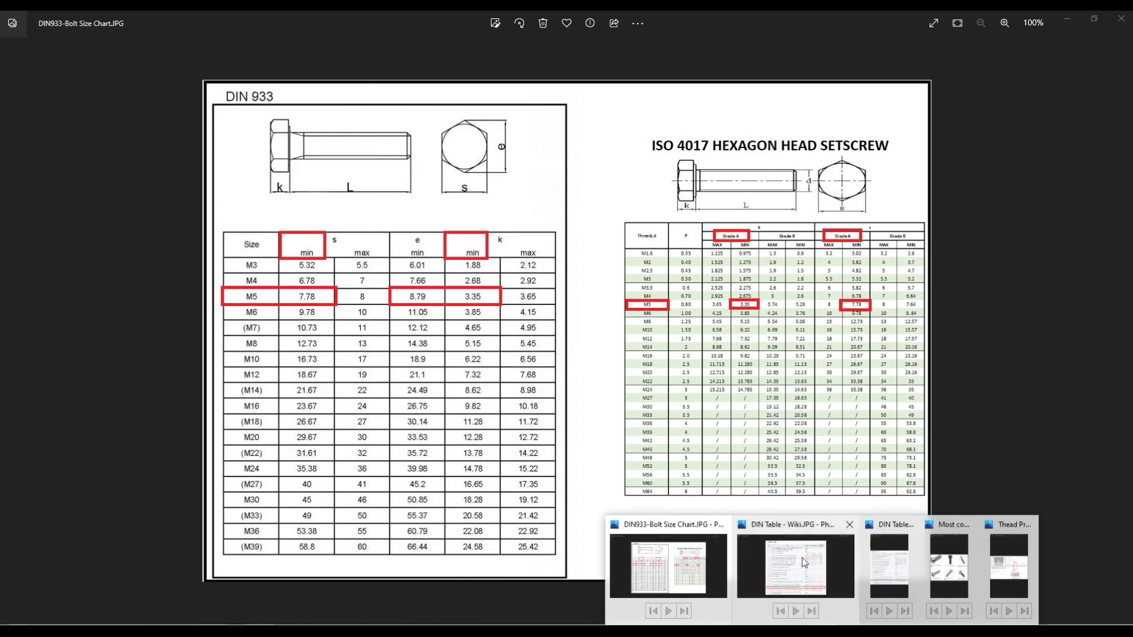
click(853, 569)
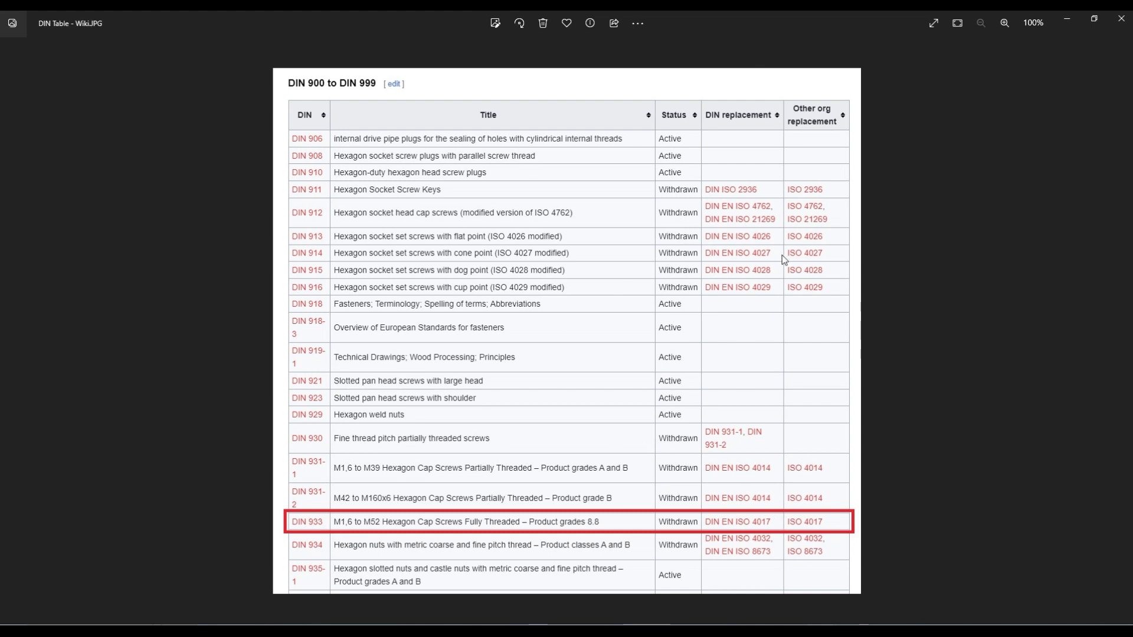
click(1066, 22)
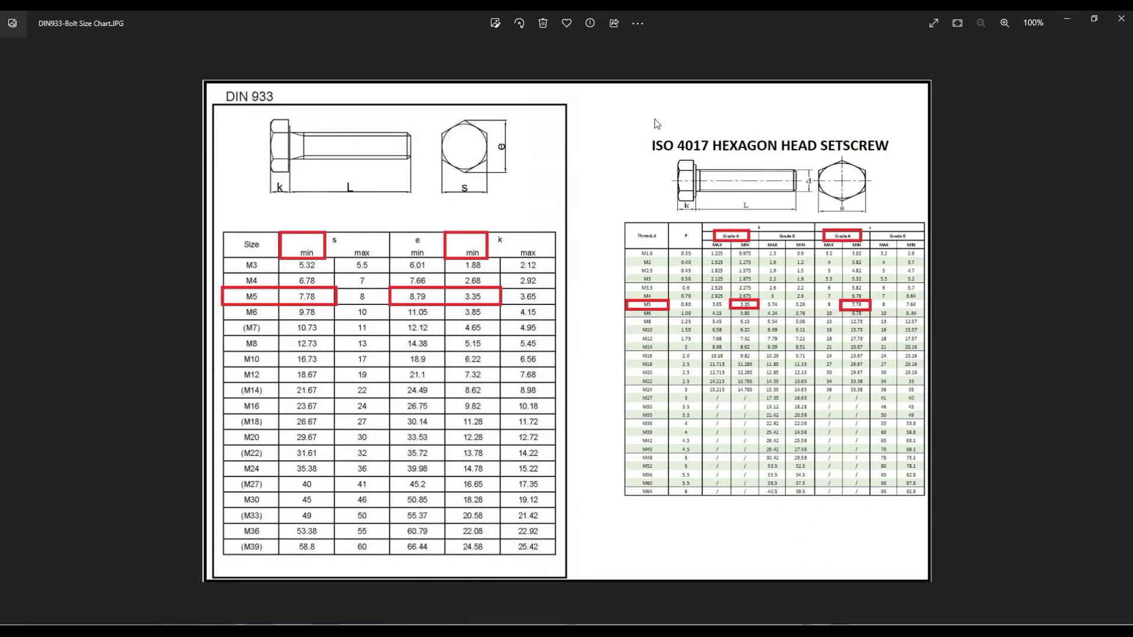
click(1095, 22)
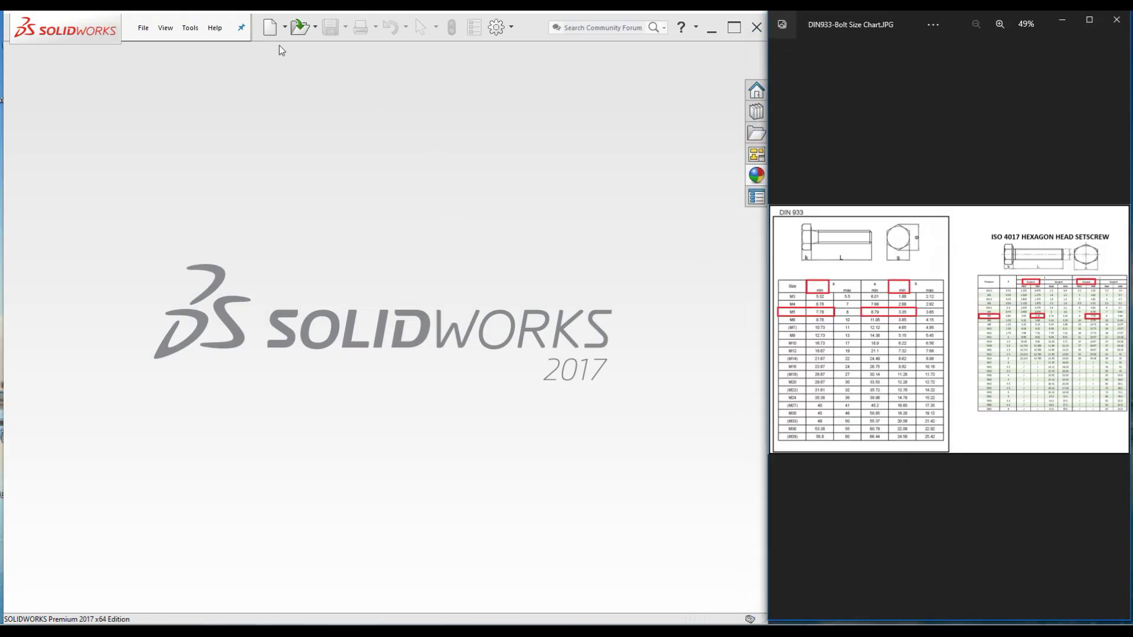
- Create a new part document and set the view to isometric
click(269, 27)
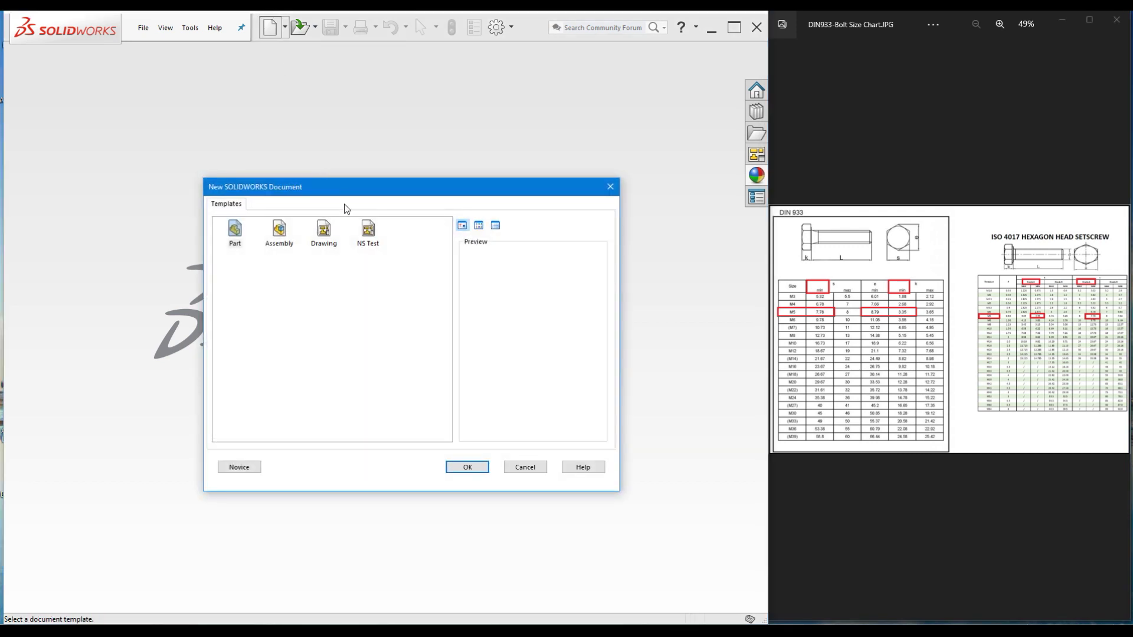
click(467, 468)
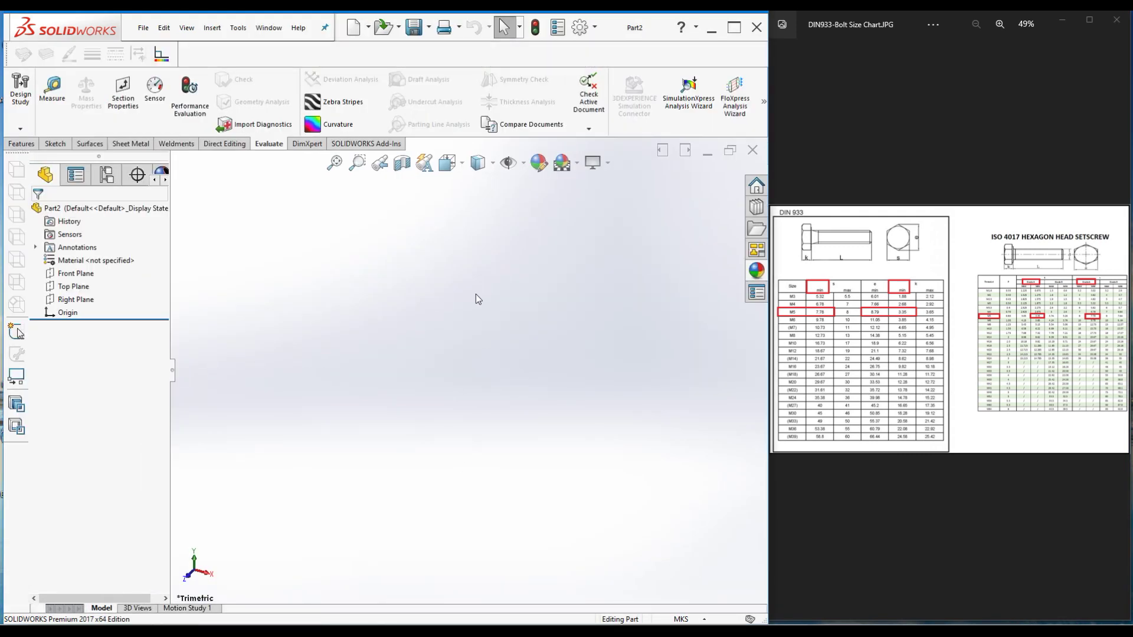
key(ctrl+7)
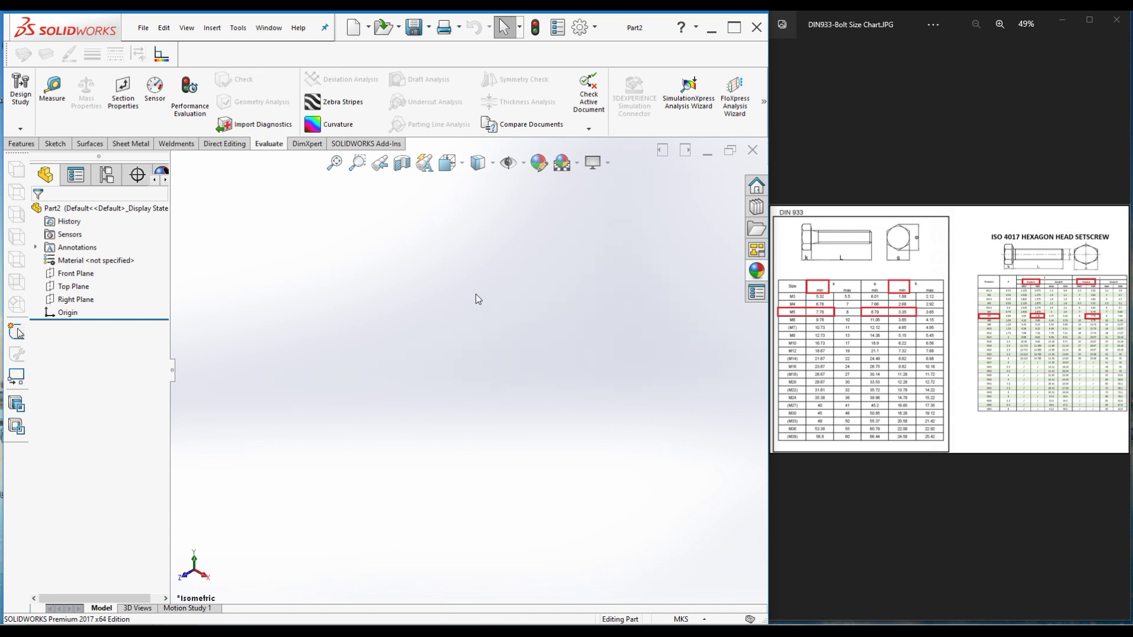
- Sketch a six-sided inscribed-circle polygon about 114 mm across flats on the Top Plane, centred on the origin
click(69, 287)
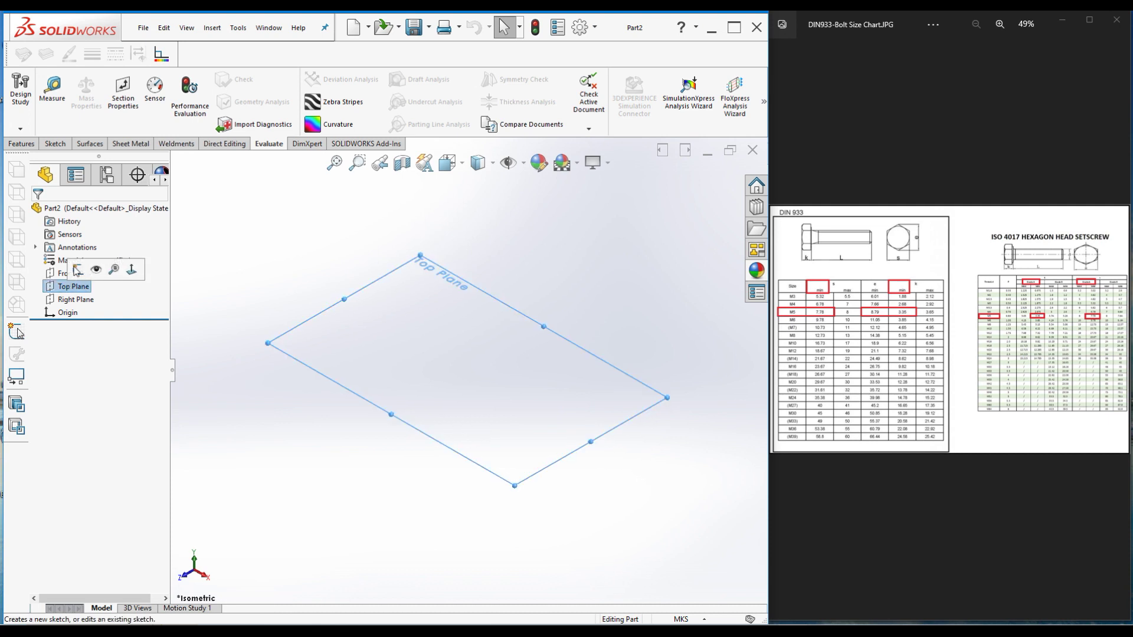
click(77, 271)
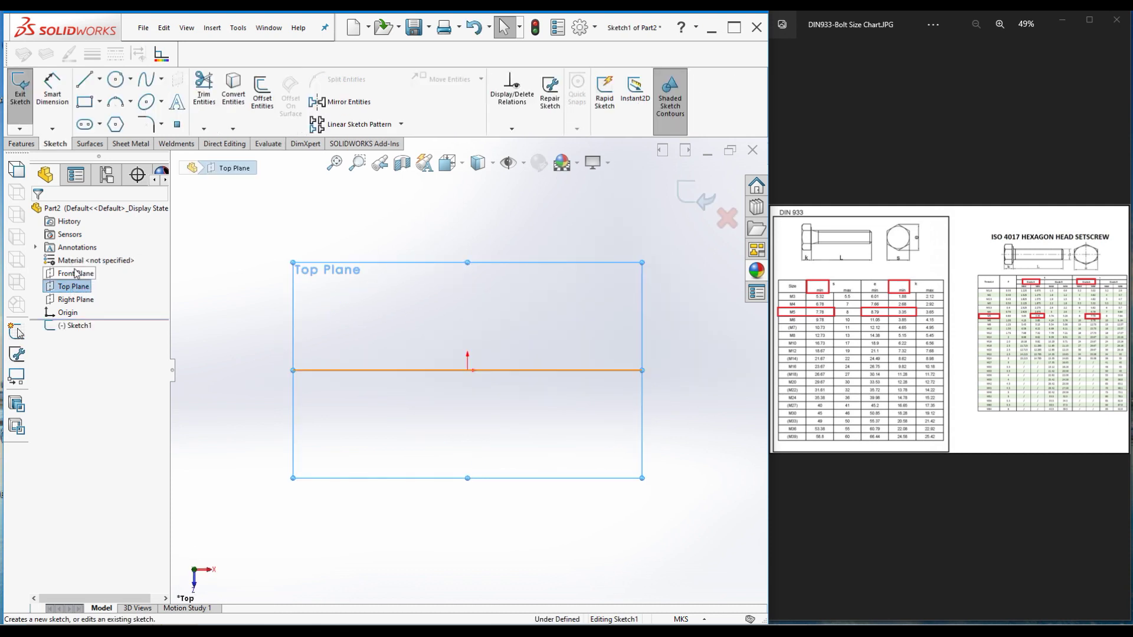
click(117, 126)
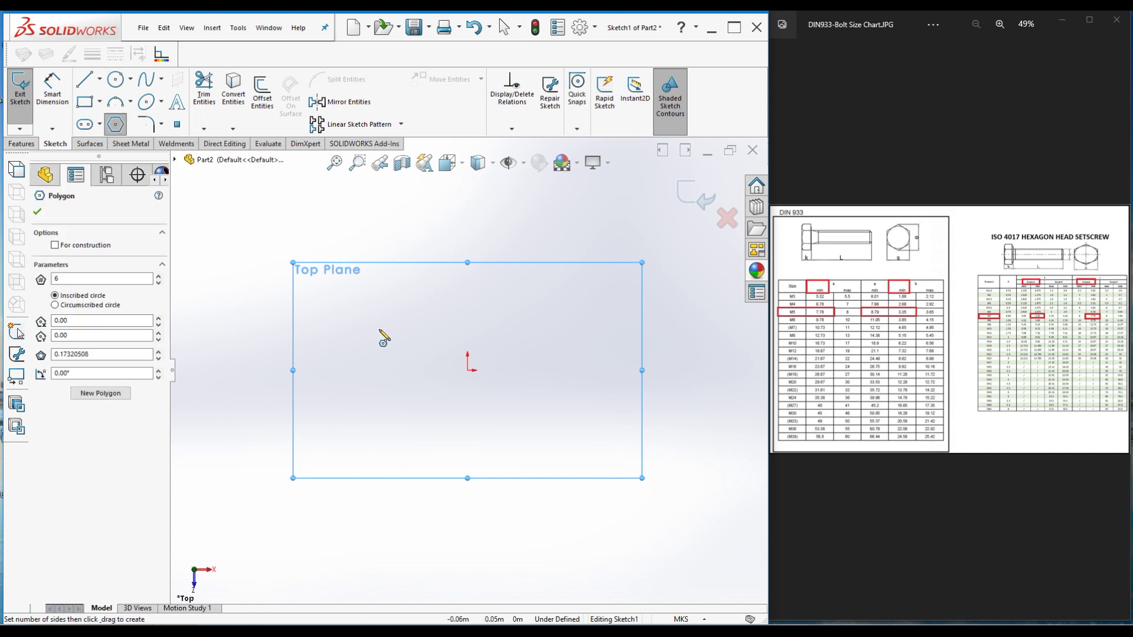
click(467, 370)
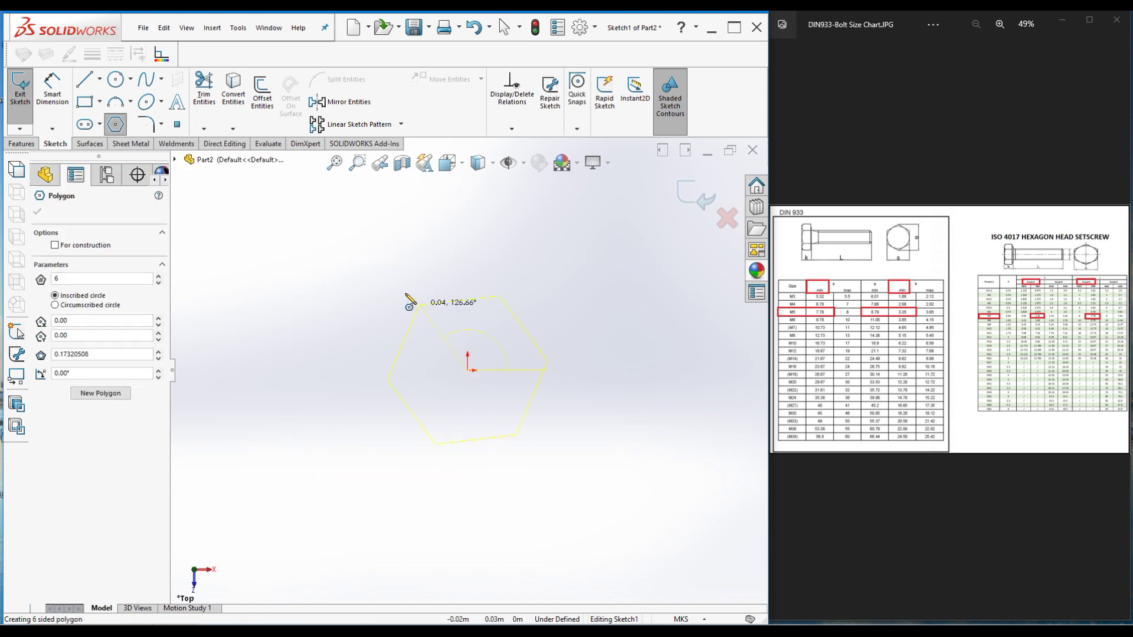
click(380, 275)
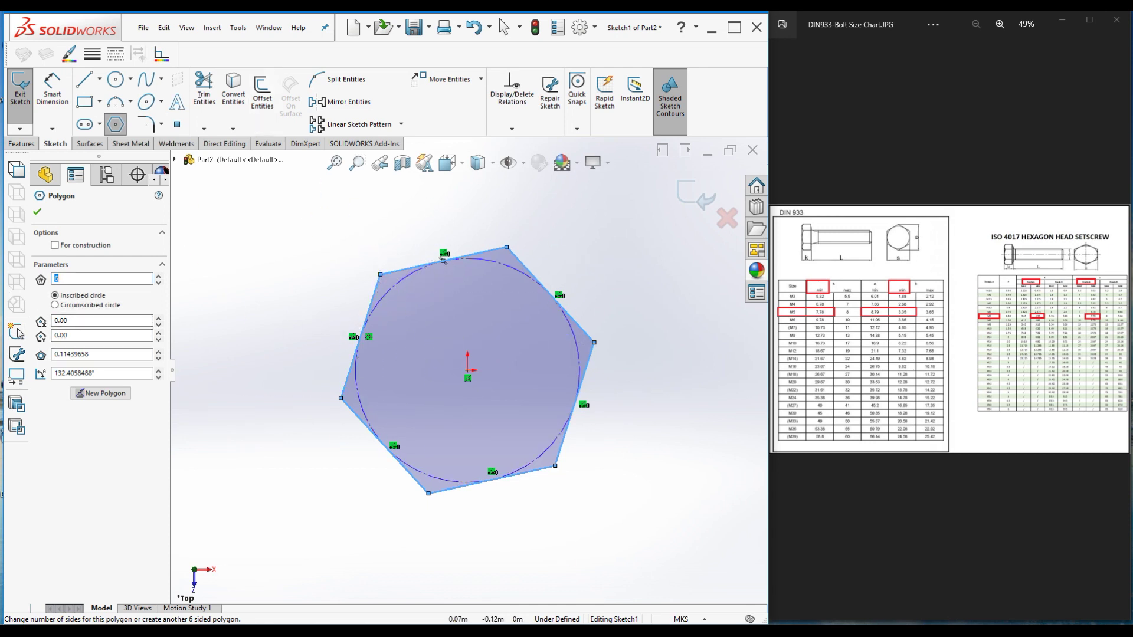
- Switch the document units to MMGS (millimeter, gram, second) and reopen the hexagon sketch for editing
click(704, 620)
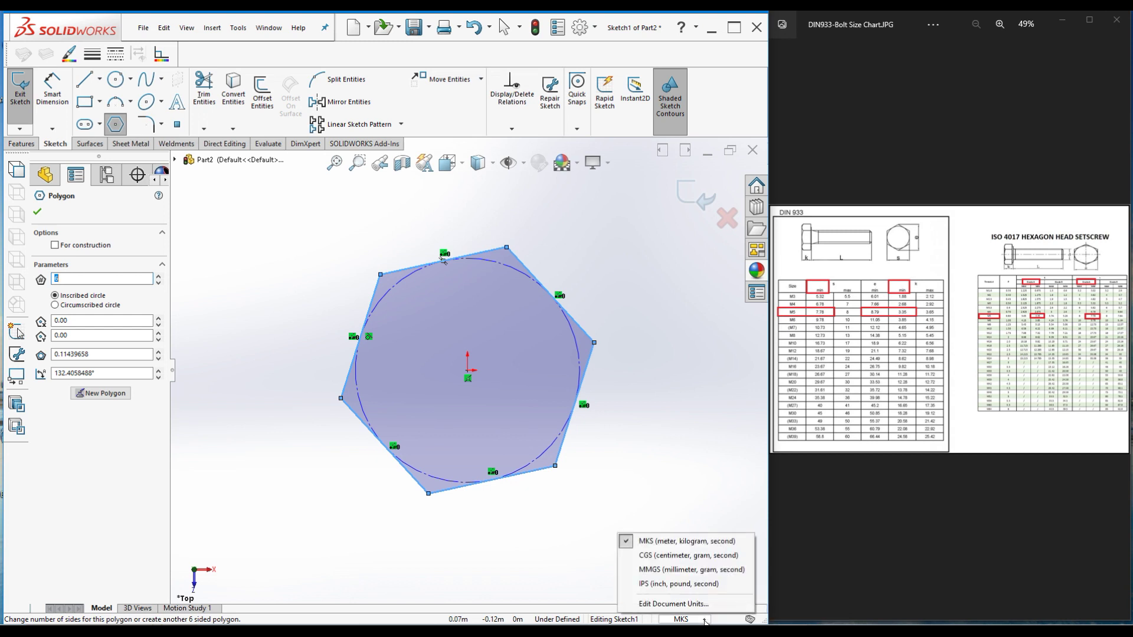
click(690, 569)
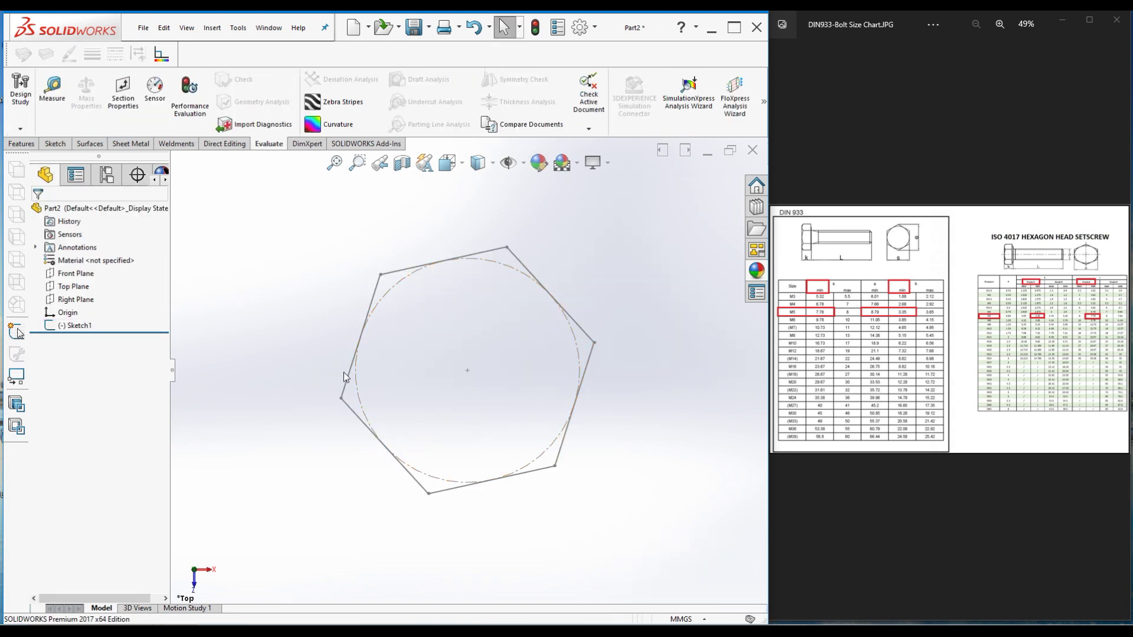
click(76, 328)
click(84, 291)
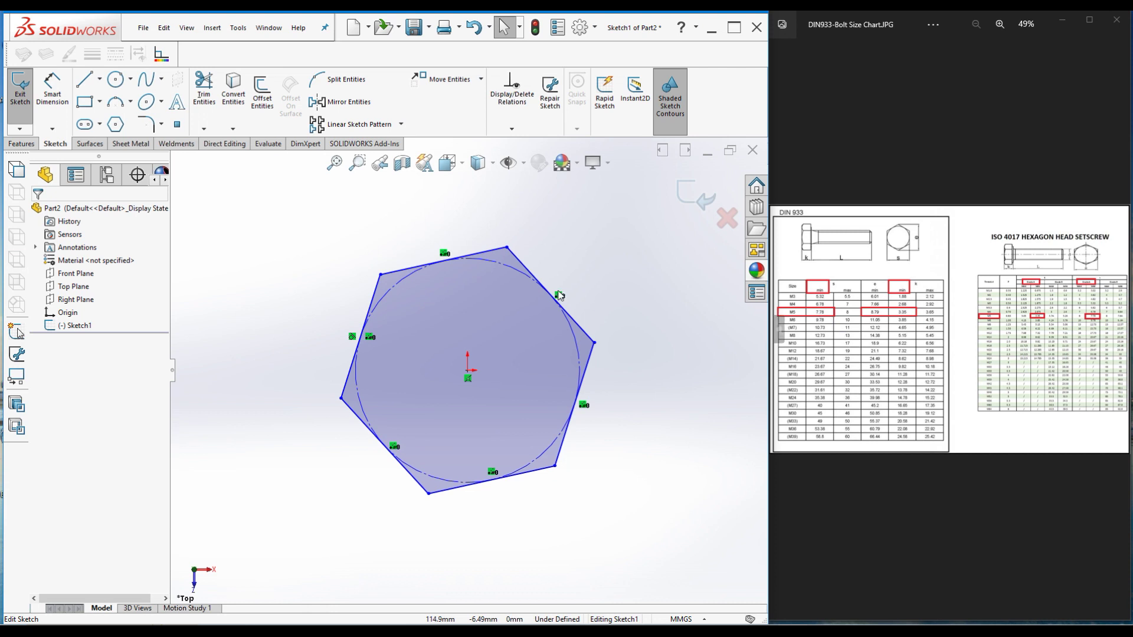
- Dimension the distance between two opposite sides of the hexagon and set it to 7.78 mm
click(52, 86)
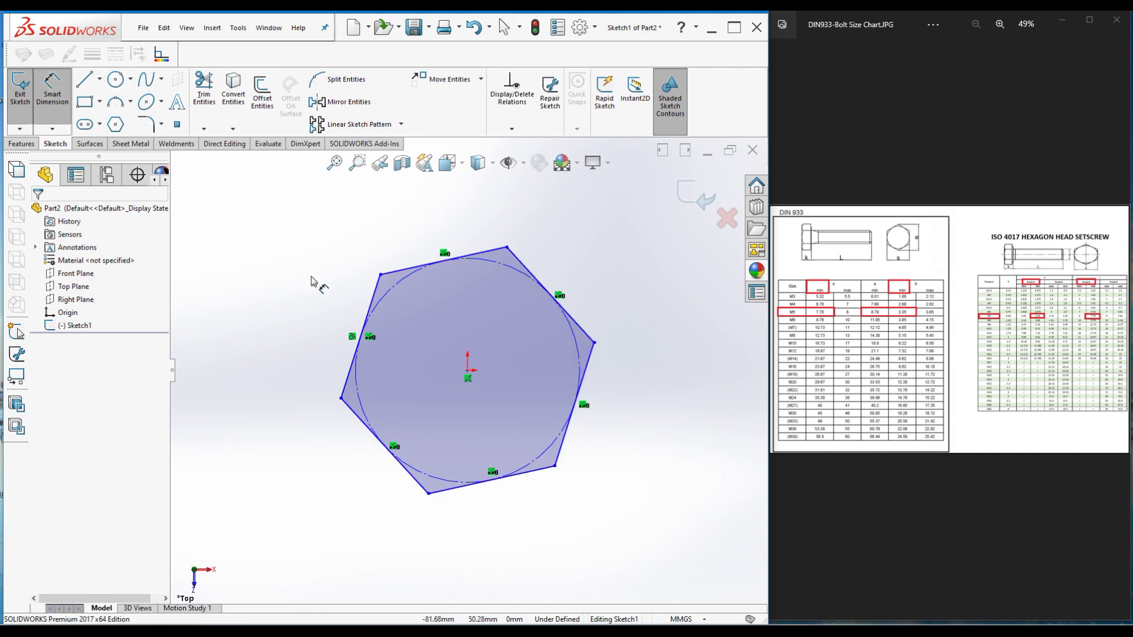
click(378, 286)
click(584, 369)
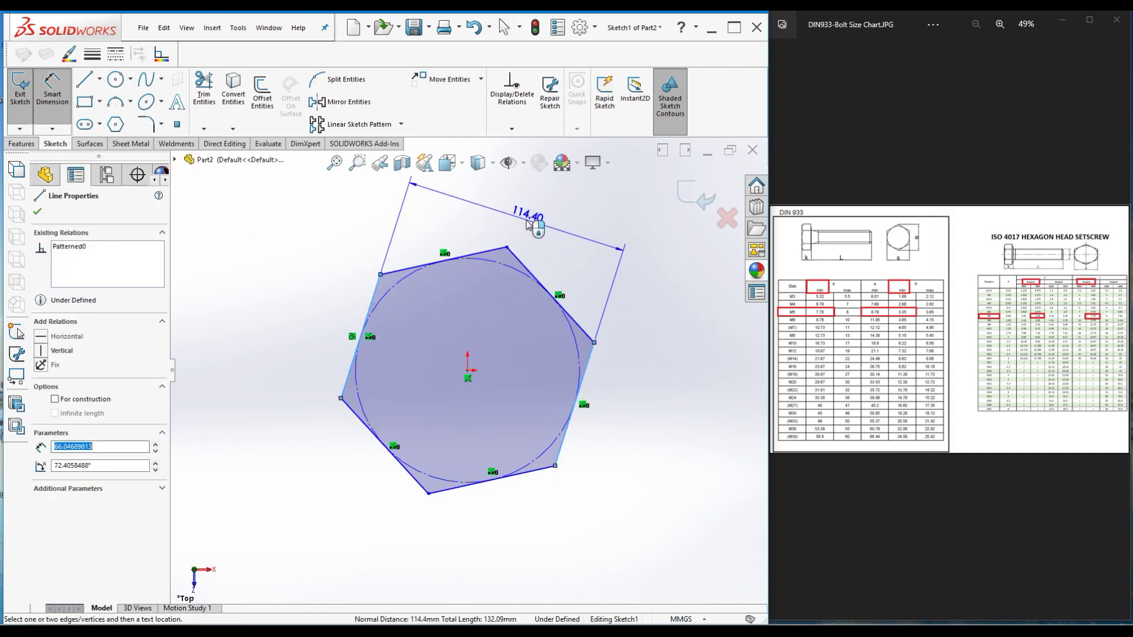
click(523, 215)
text(7.78)
key(Return)
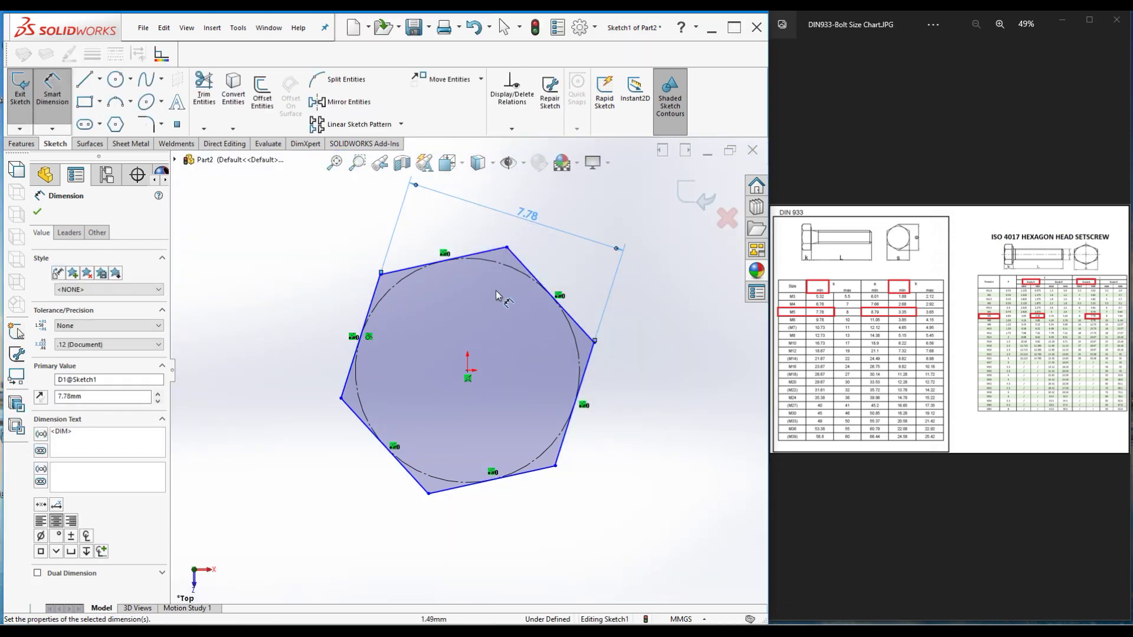
click(37, 213)
key(Escape)
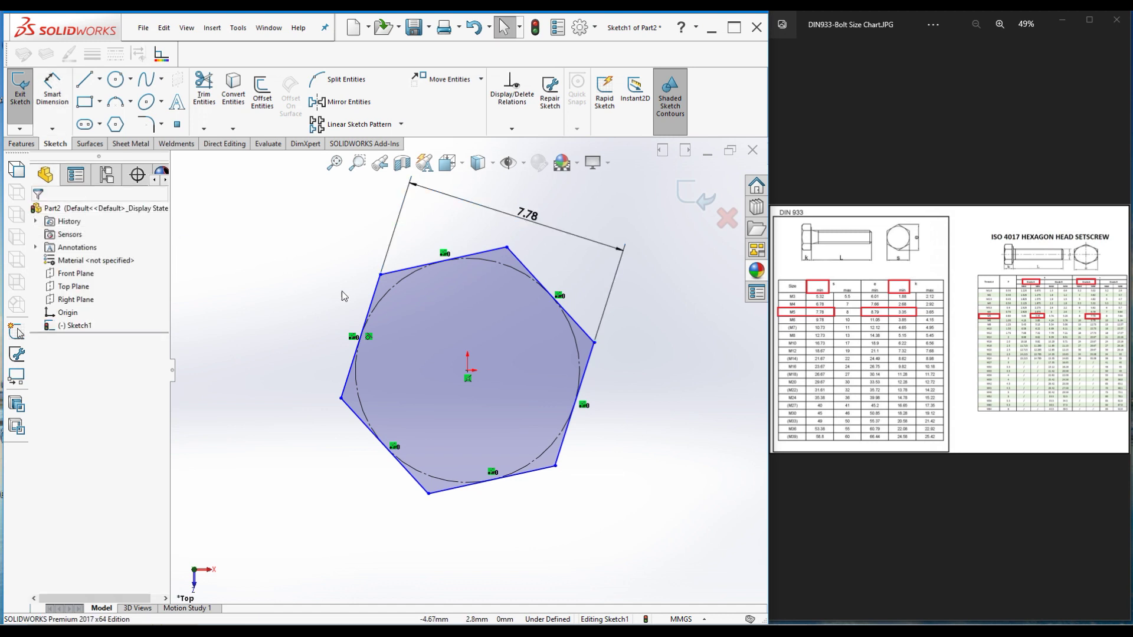
- Add a Vertical relation to one of the dimensioned sides of the hexagon
click(378, 293)
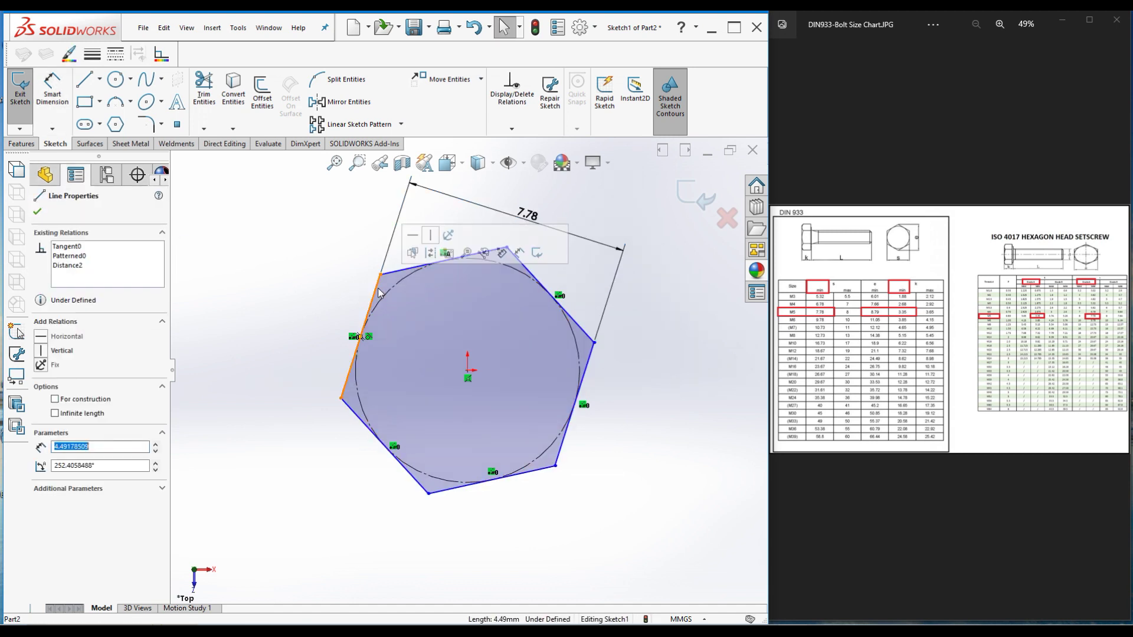
click(422, 244)
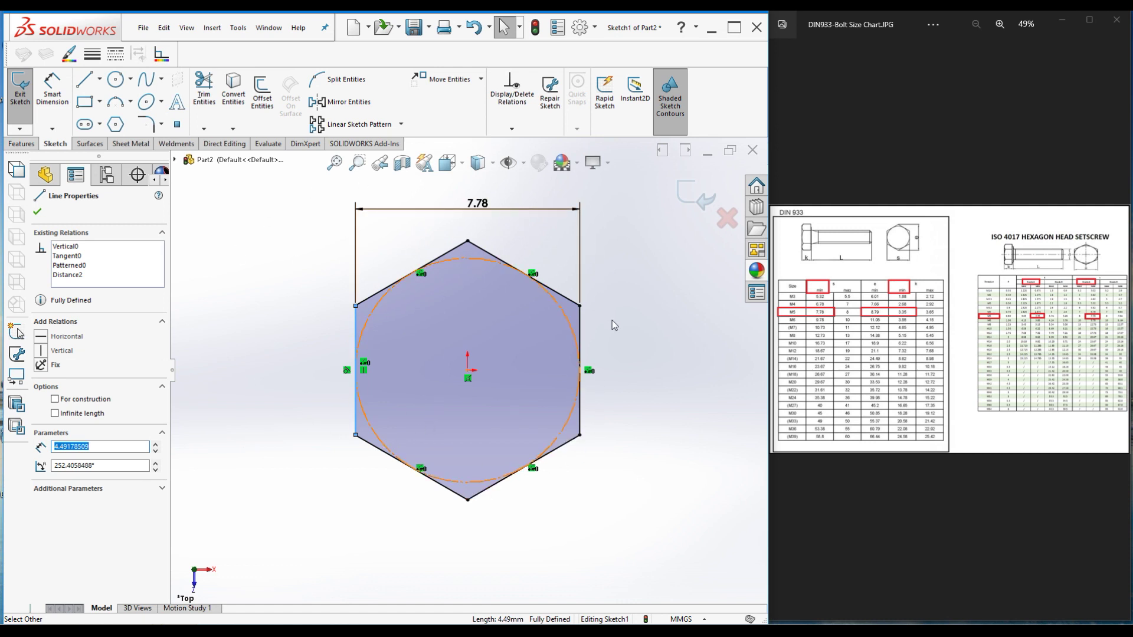
click(38, 212)
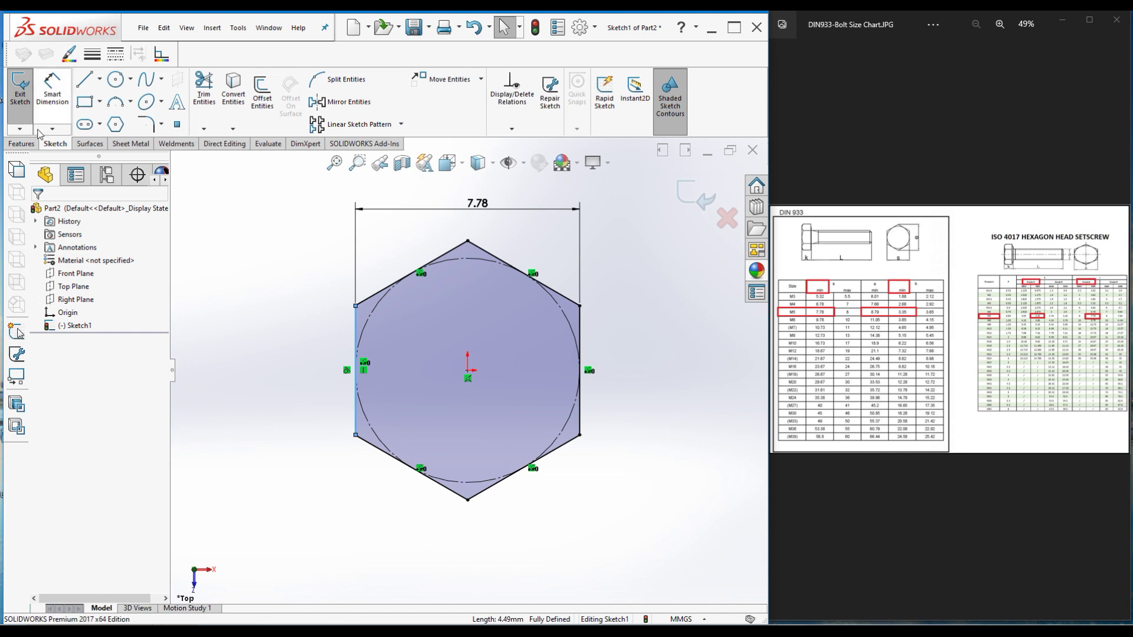
- Extrude the hexagon sketch as a blind boss 3 mm deep to form the bolt head
click(24, 146)
click(22, 90)
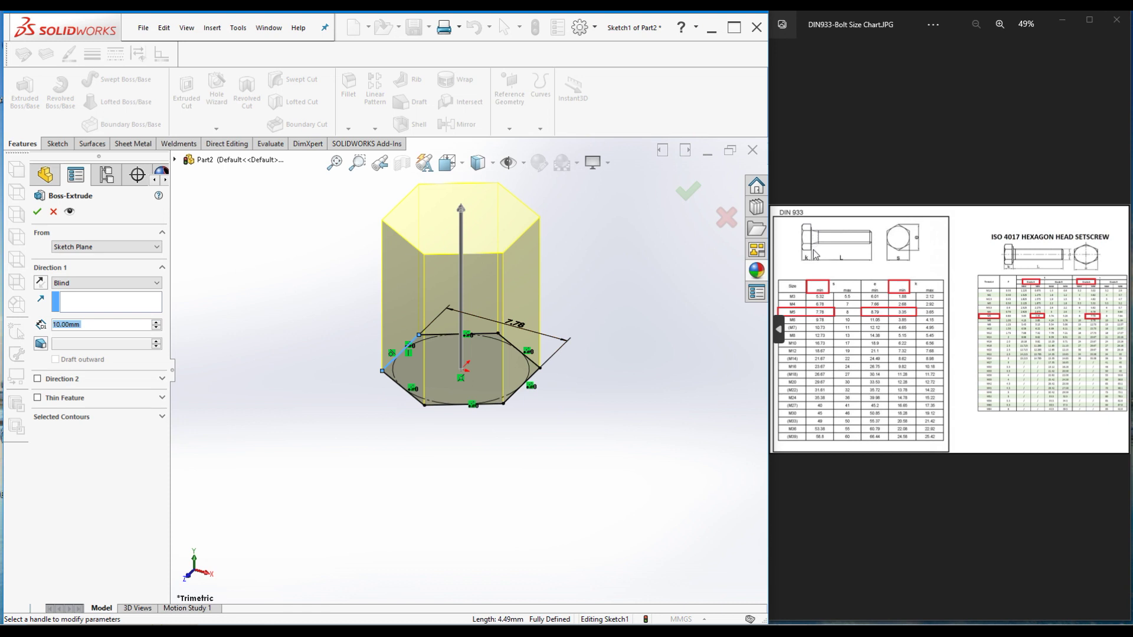
text(3)
key(Return)
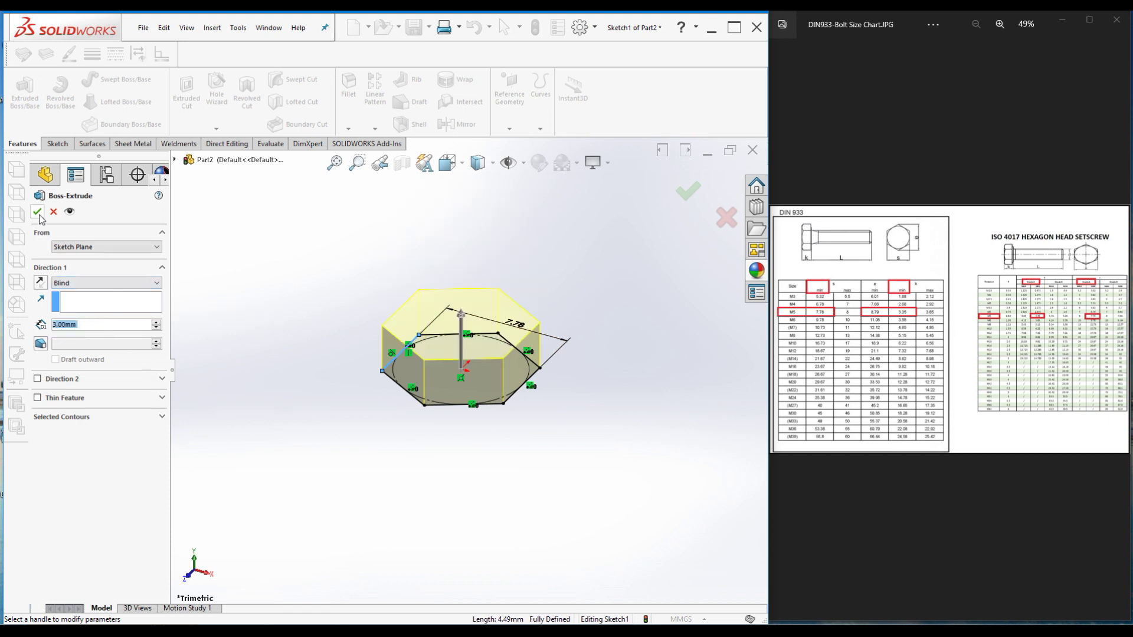
click(687, 190)
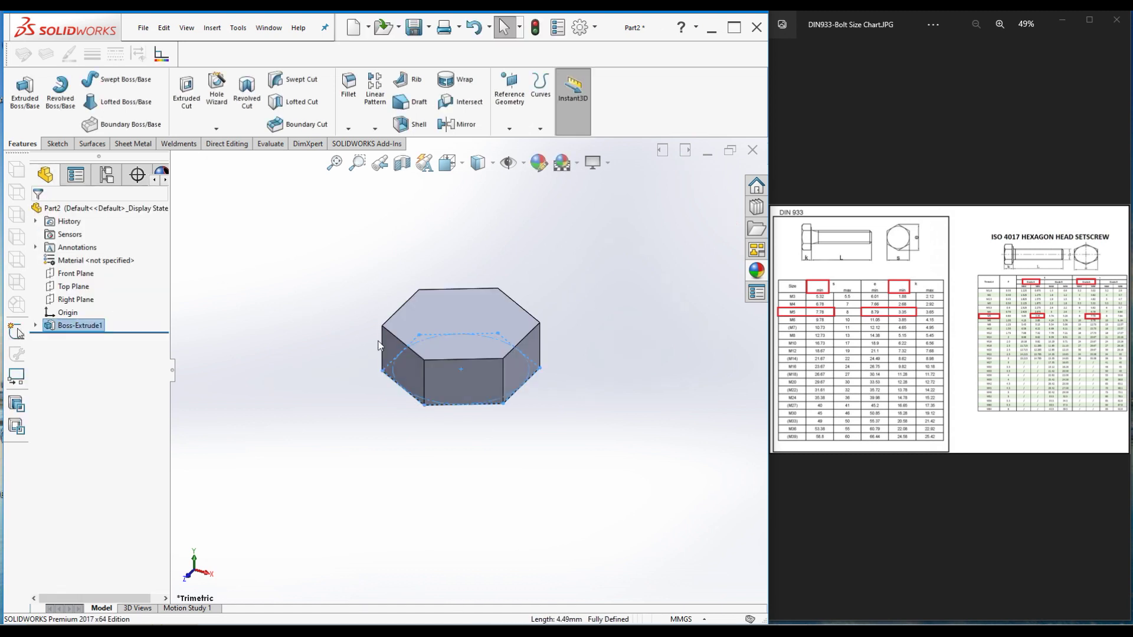
- Sketch a circle of about 3.3 mm radius on the upper hexagonal face of the head, centred on the origin
click(430, 310)
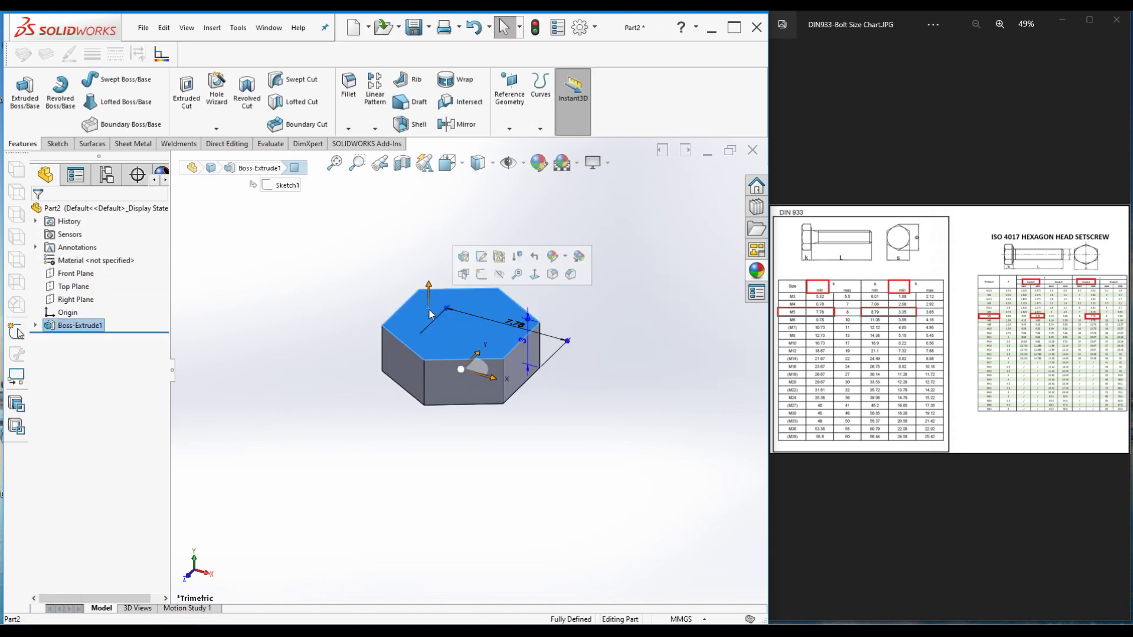
click(482, 275)
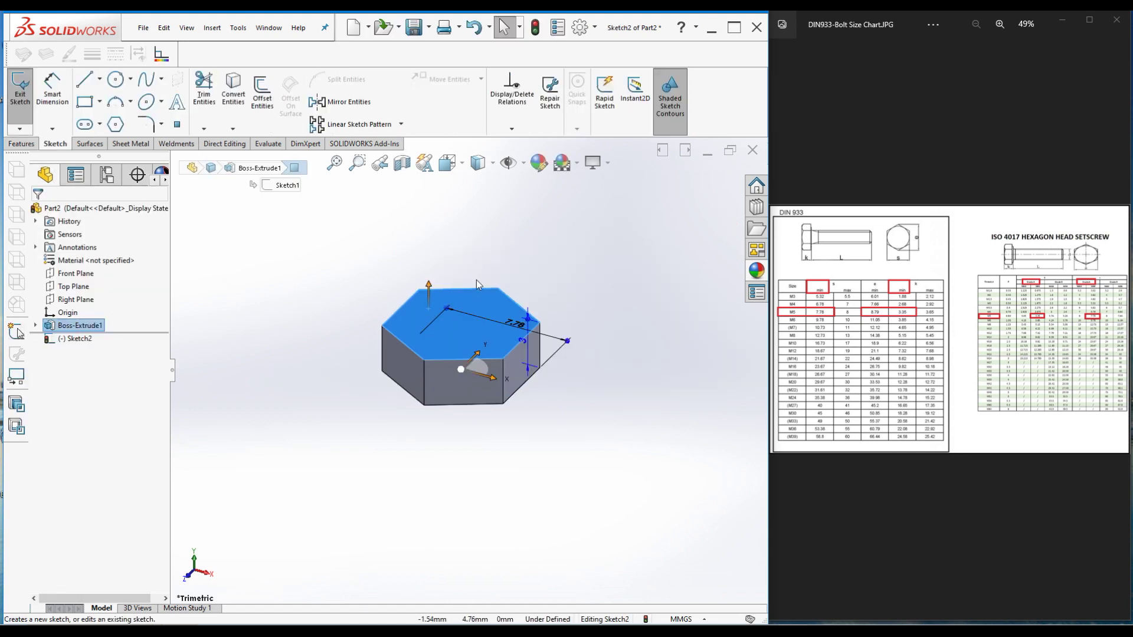
click(116, 80)
click(464, 324)
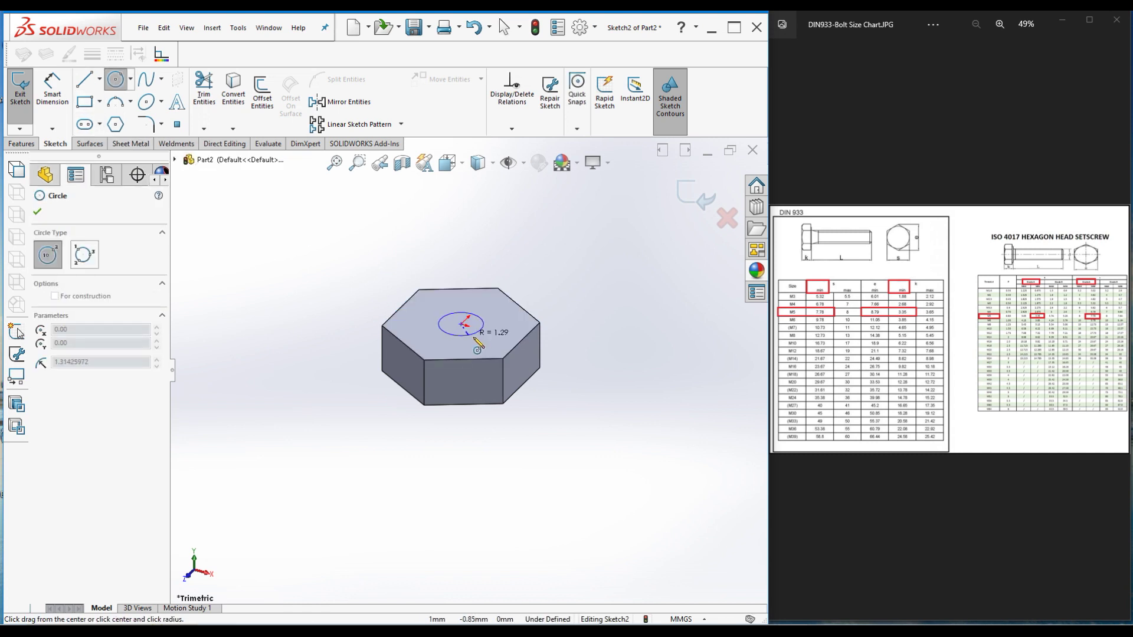
click(509, 341)
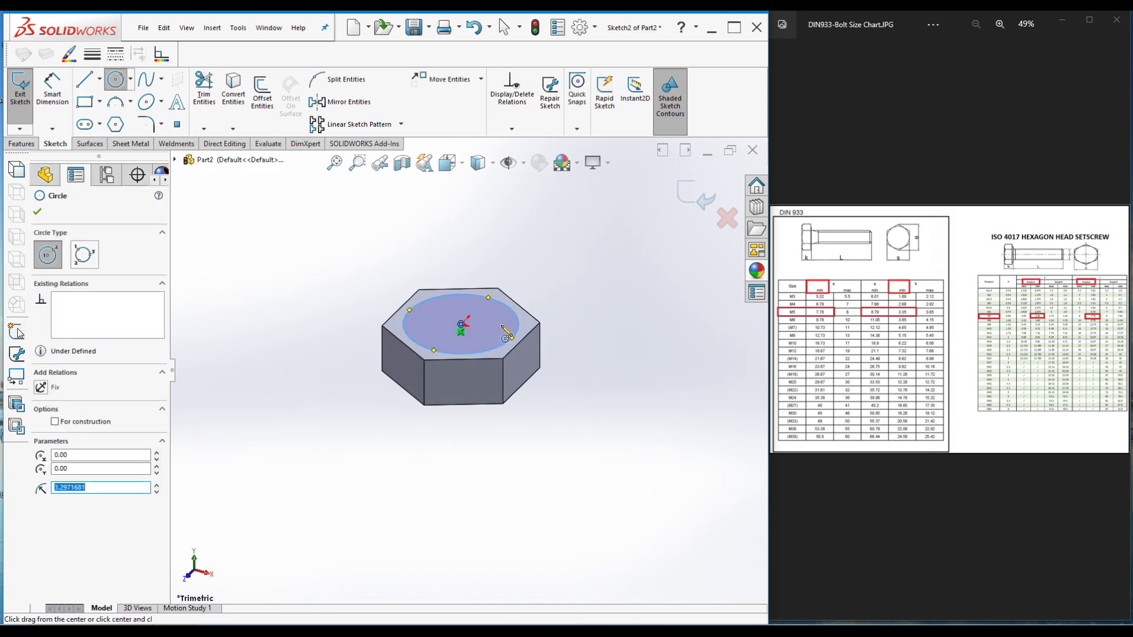
- Dimension the circle on the head's upper face with a diameter of 6.5 mm
click(53, 88)
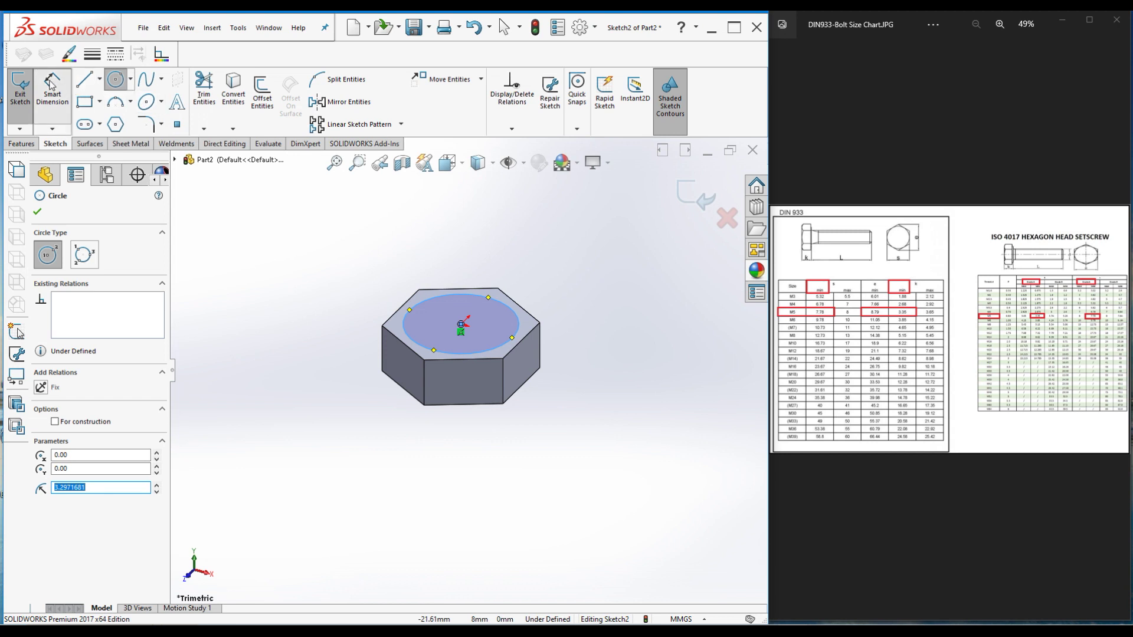
click(425, 348)
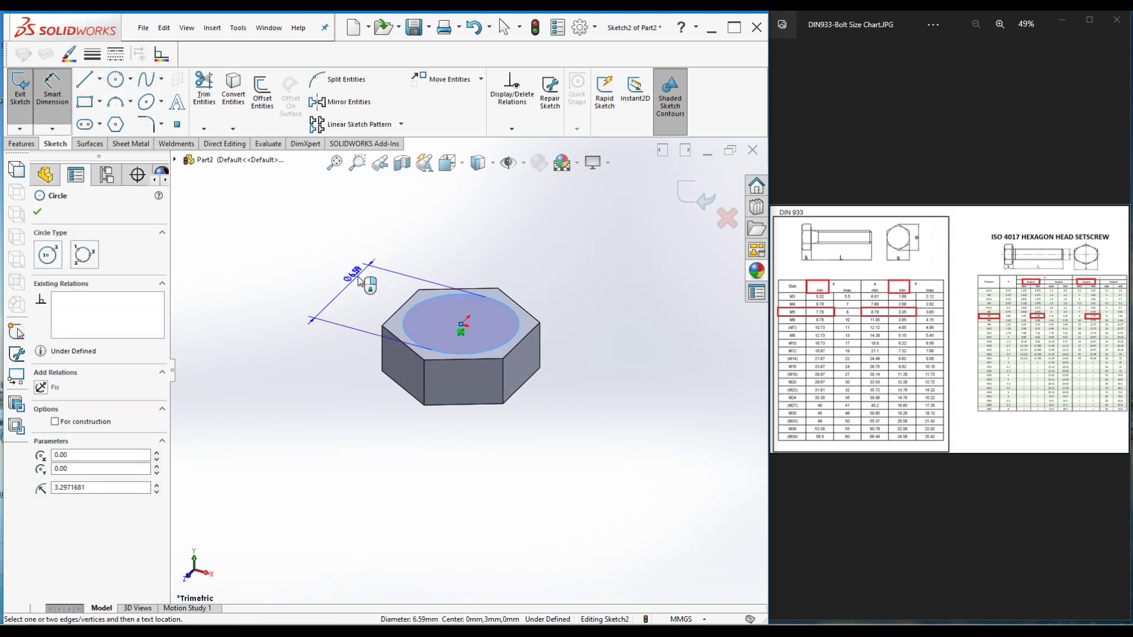
click(358, 280)
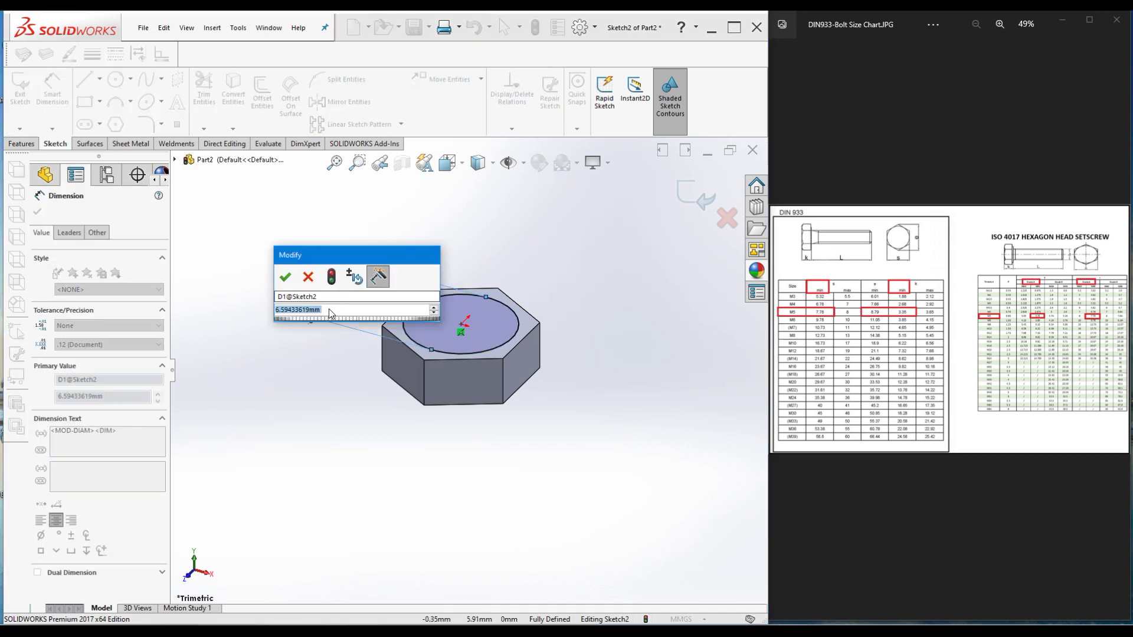
text(6.5)
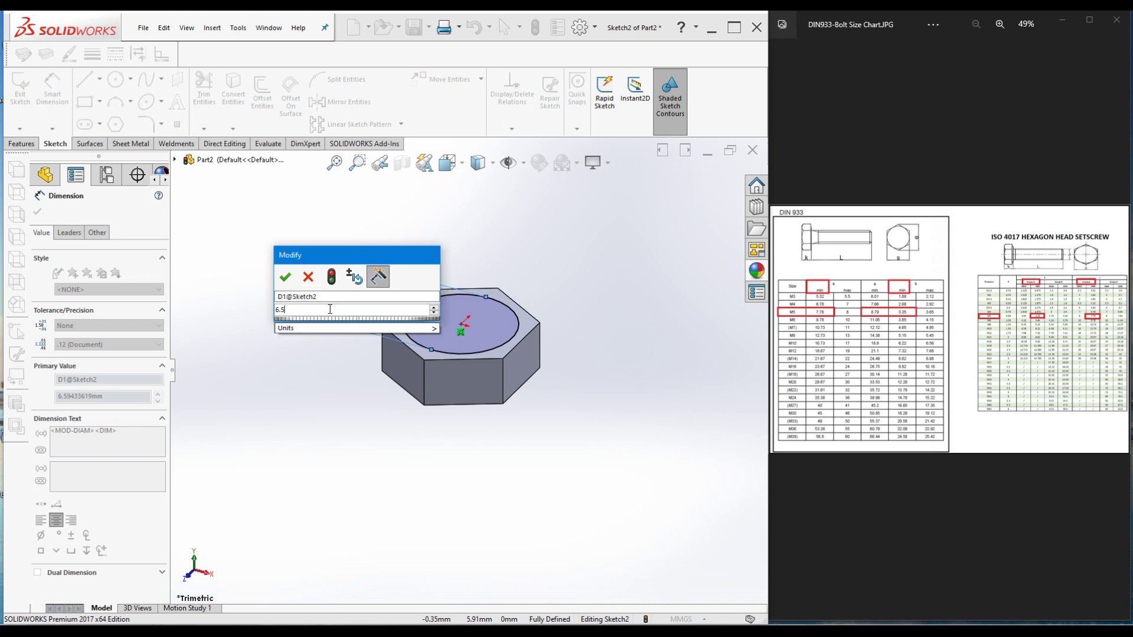
key(Return)
click(21, 144)
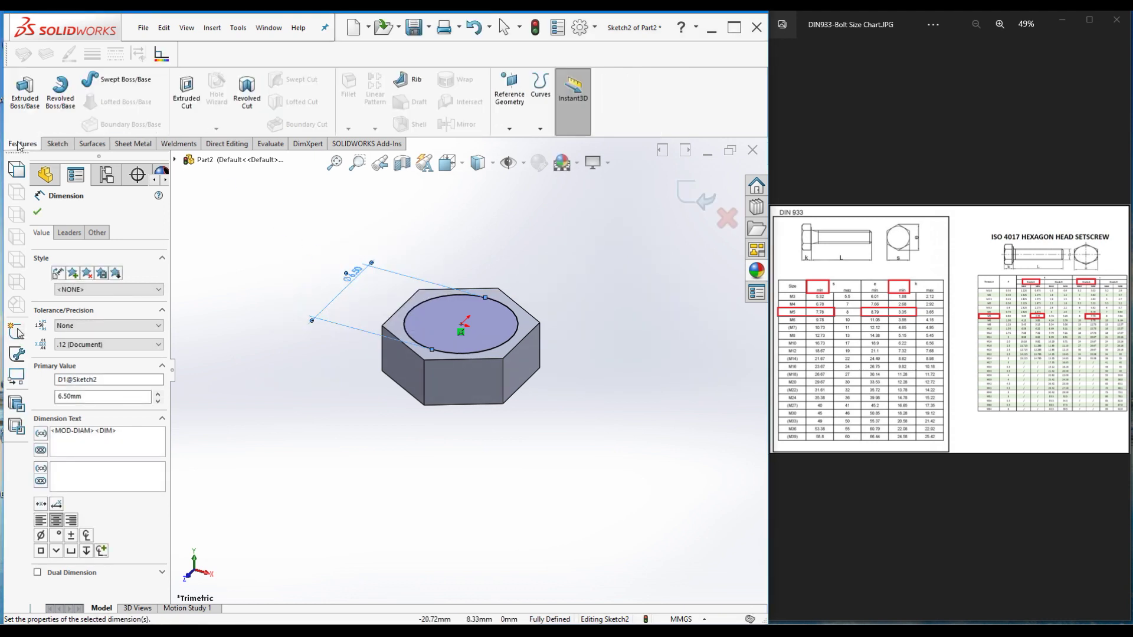
- Extrude the 6.5 mm circle as a blind boss 0.35 mm deep, merged with the head
click(22, 98)
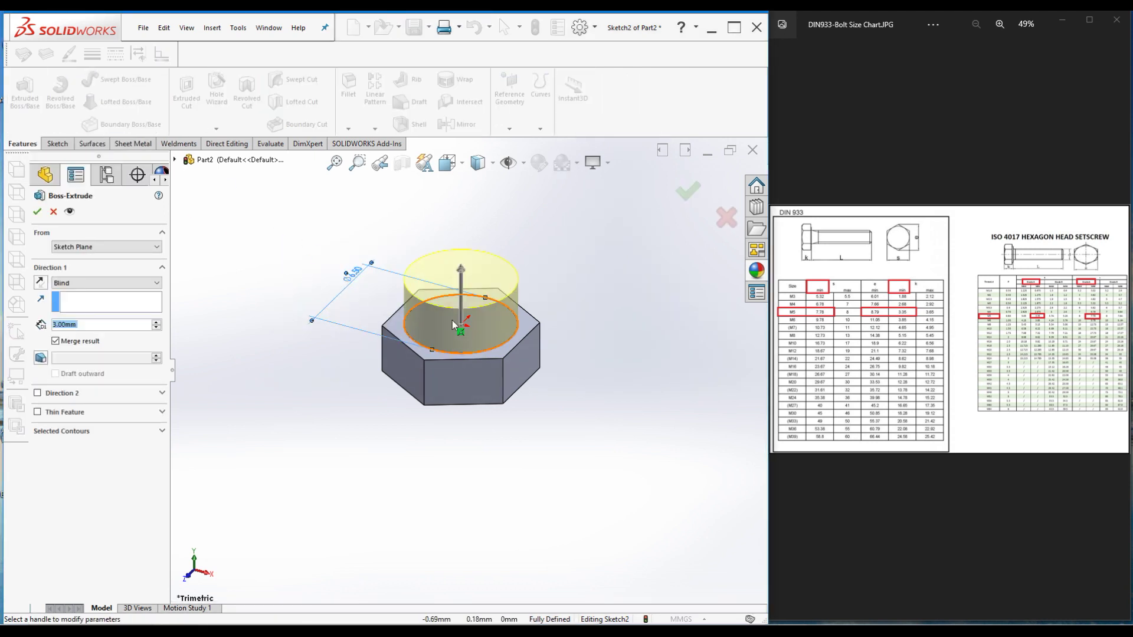
text(0.35)
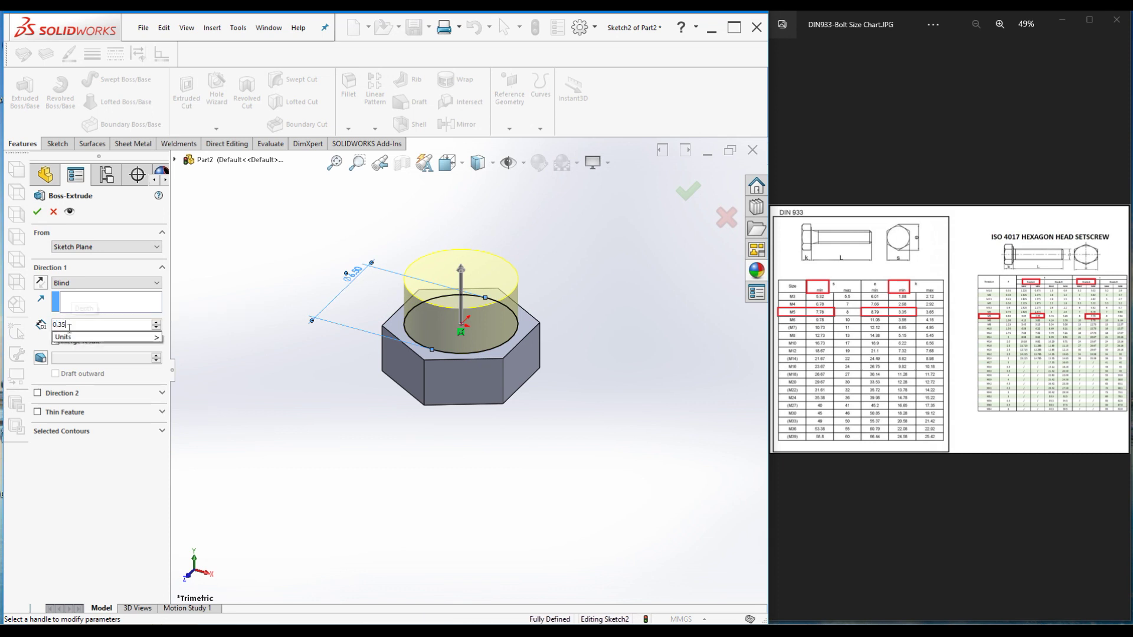
key(Return)
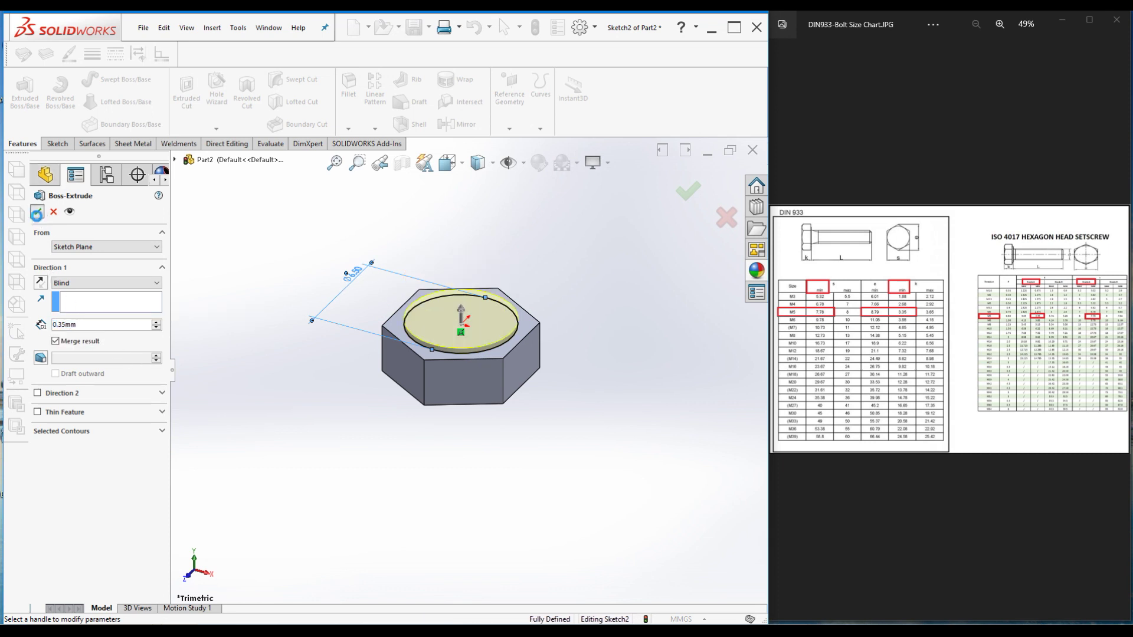
click(37, 211)
- Sketch a circle of about 2.49 mm radius on the top face of the thin round collar, centred on the origin
click(452, 310)
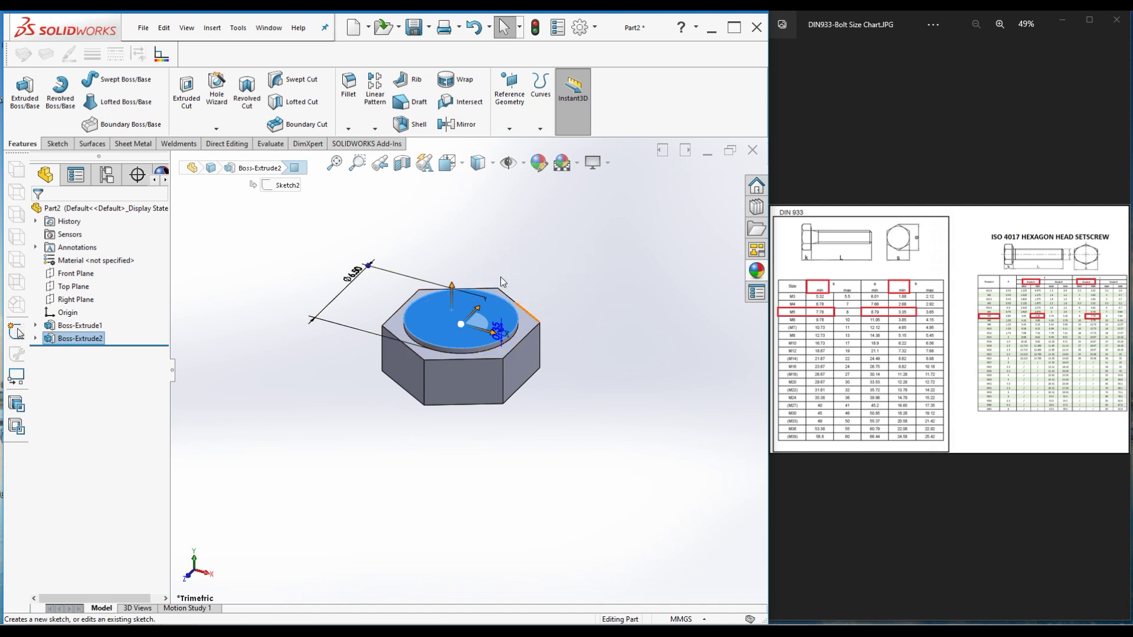
click(504, 275)
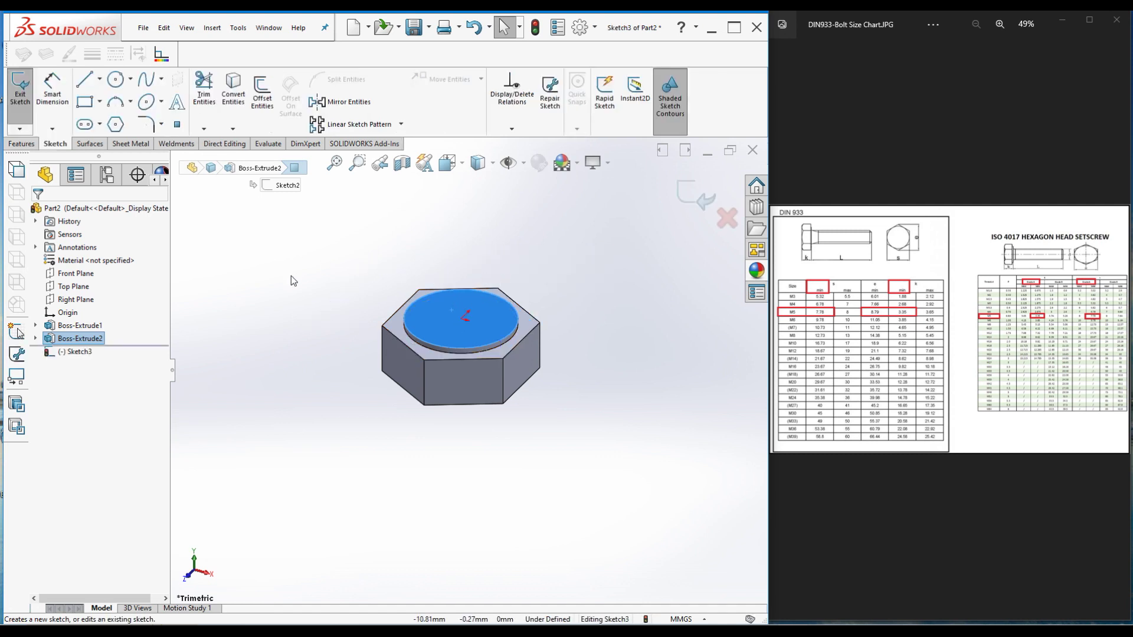
click(117, 80)
drag(461, 319, 500, 328)
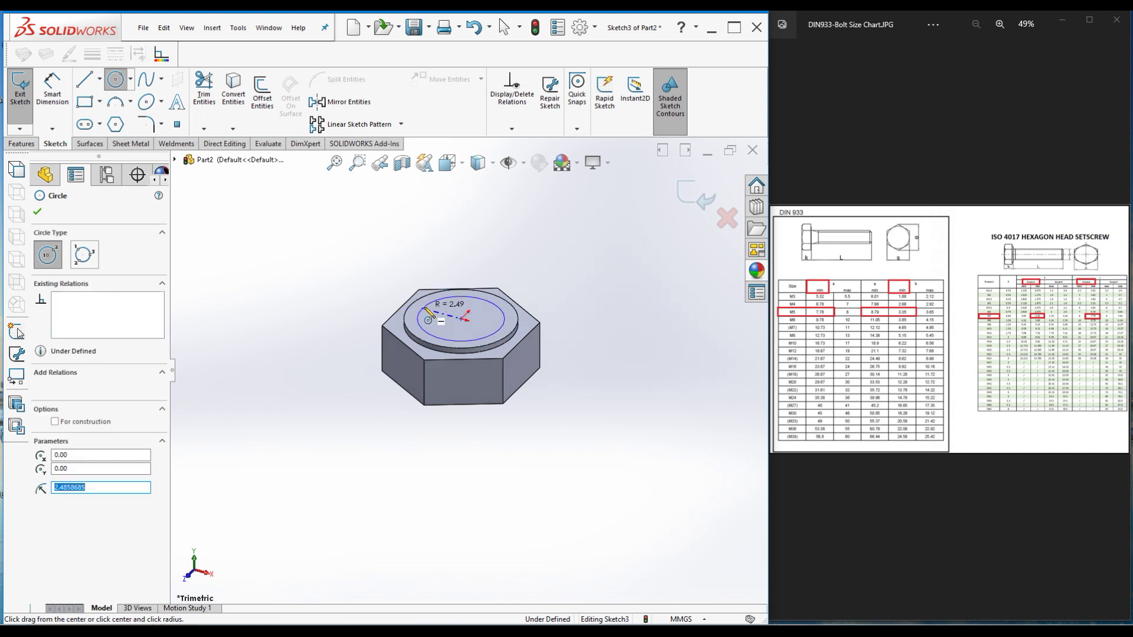
- Dimension the circle on the collar face with a diameter of 5 mm
click(62, 84)
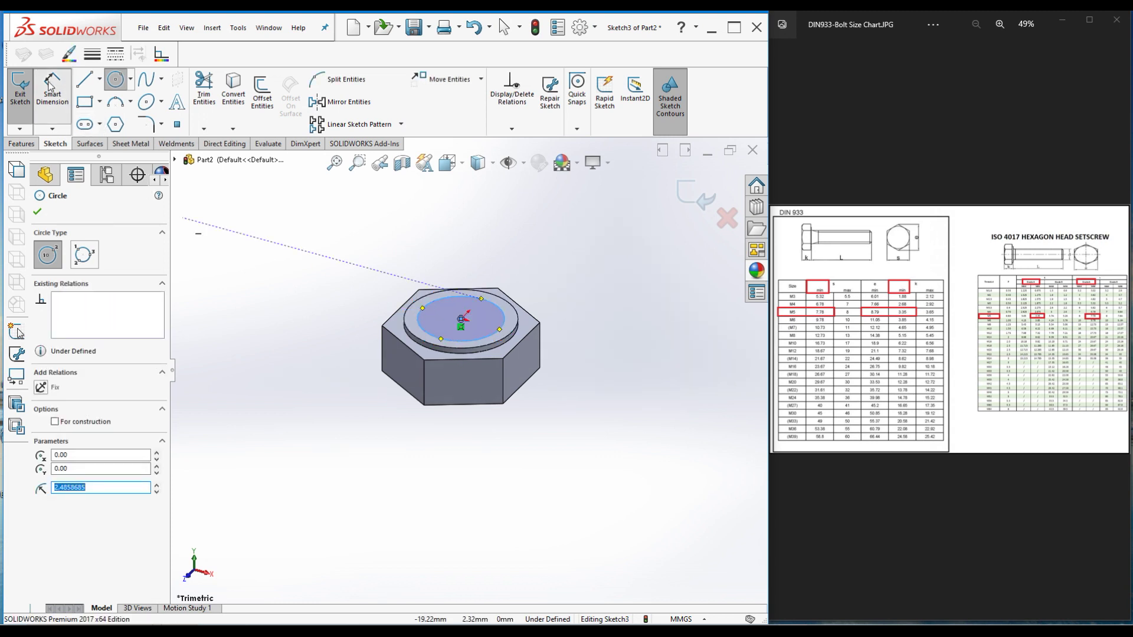
click(447, 341)
click(373, 263)
text(58)
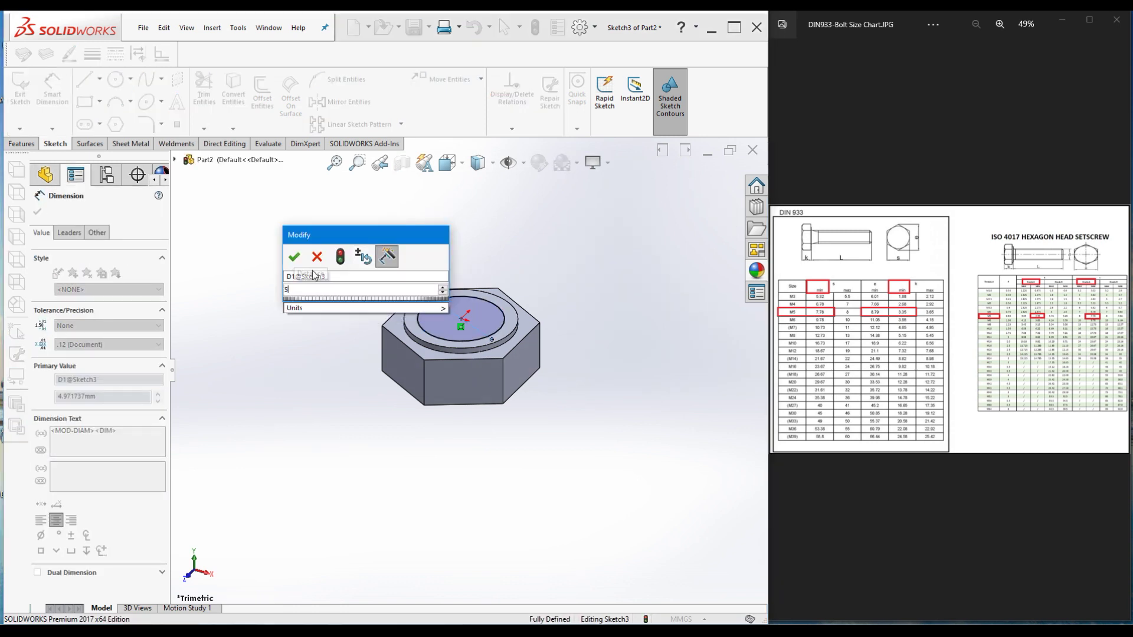
click(293, 258)
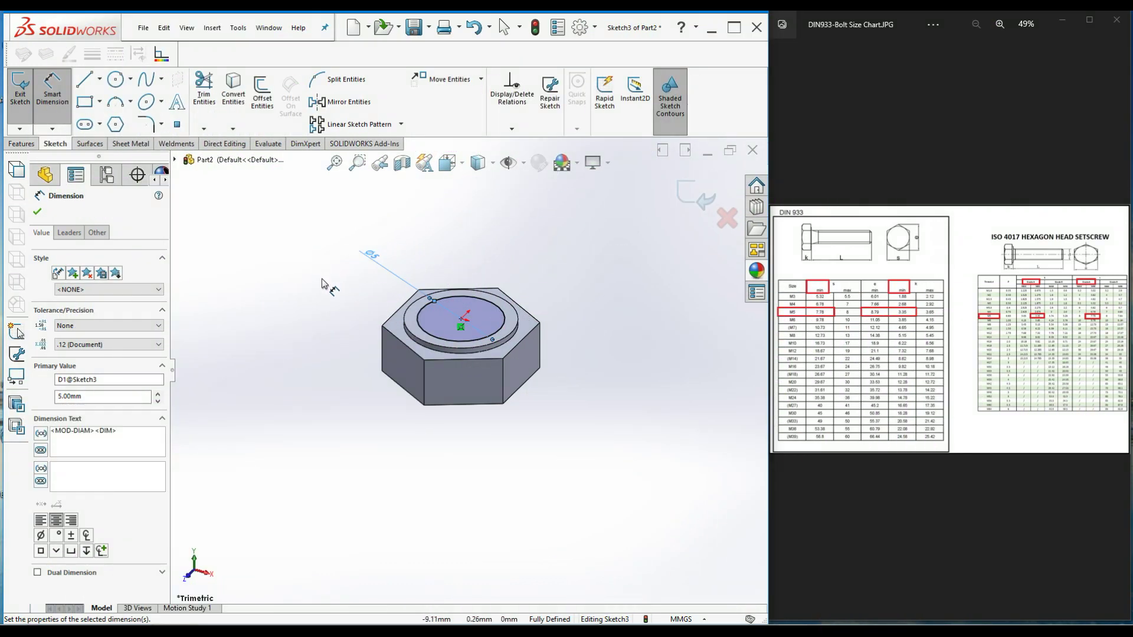
click(38, 213)
- Extrude the 5 mm circle as a blind boss 10 mm long to form the bolt shank
click(21, 143)
click(23, 94)
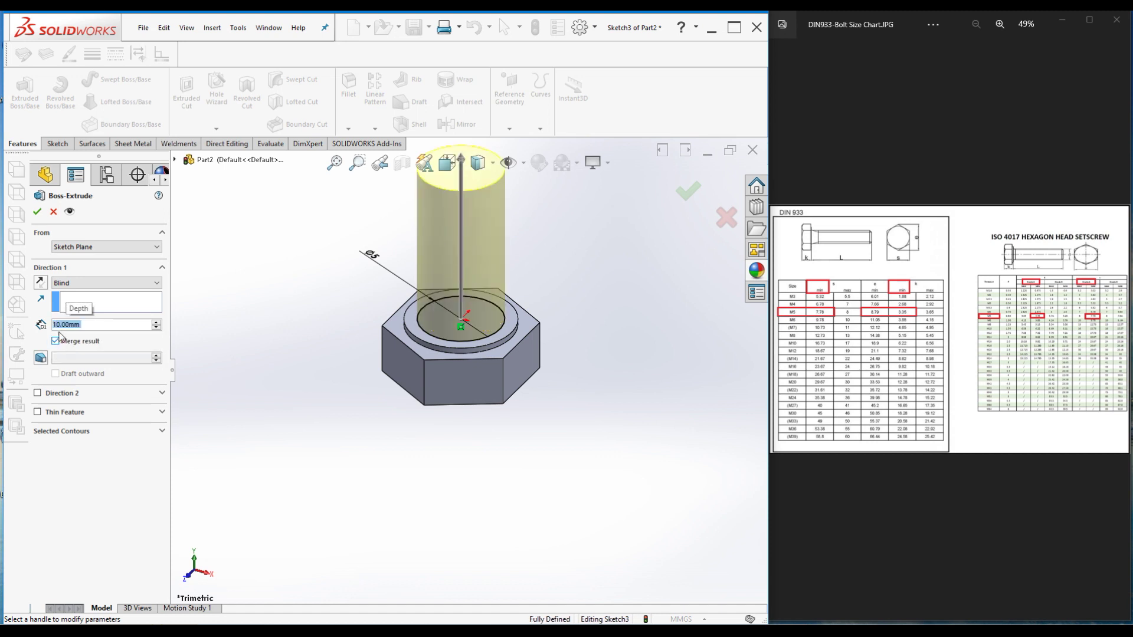
click(37, 211)
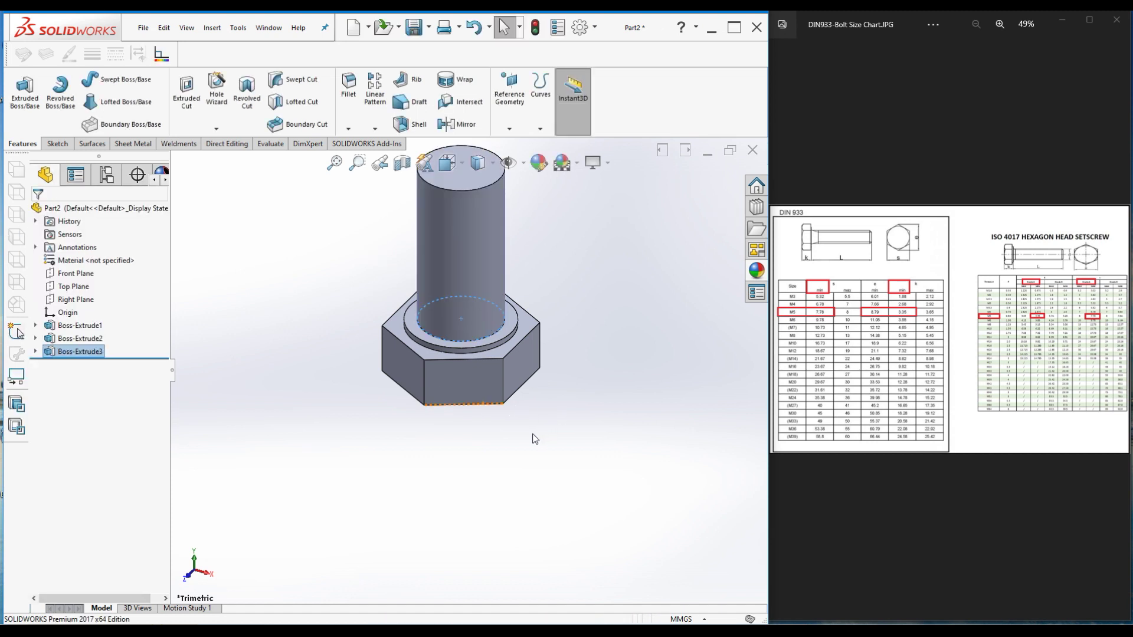
- Chamfer the circular edge at the free end of the shank with a 0.5 mm distance and a 45° angle
scroll(531, 303, up, 4)
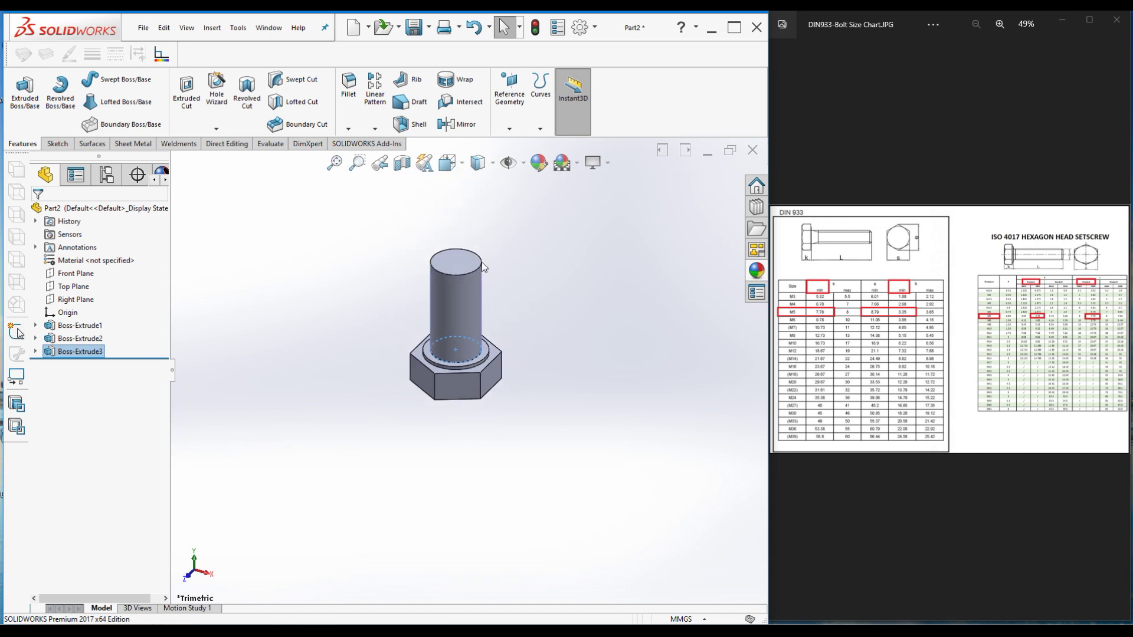
scroll(416, 332, down, 2)
scroll(448, 313, down, 2)
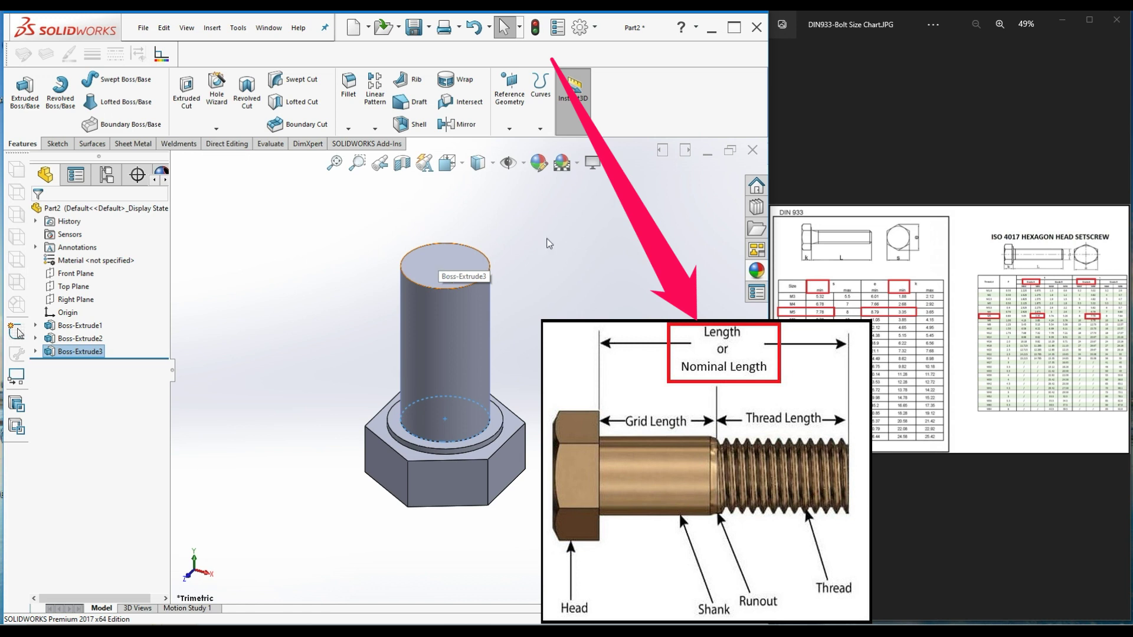
key(ctrl+7)
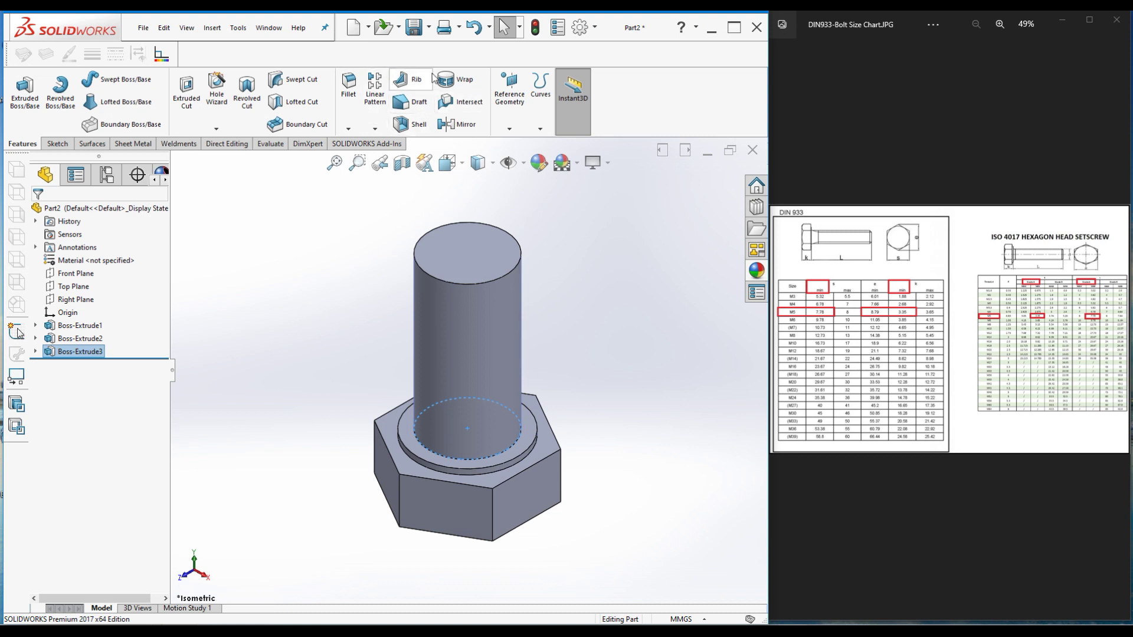
click(349, 130)
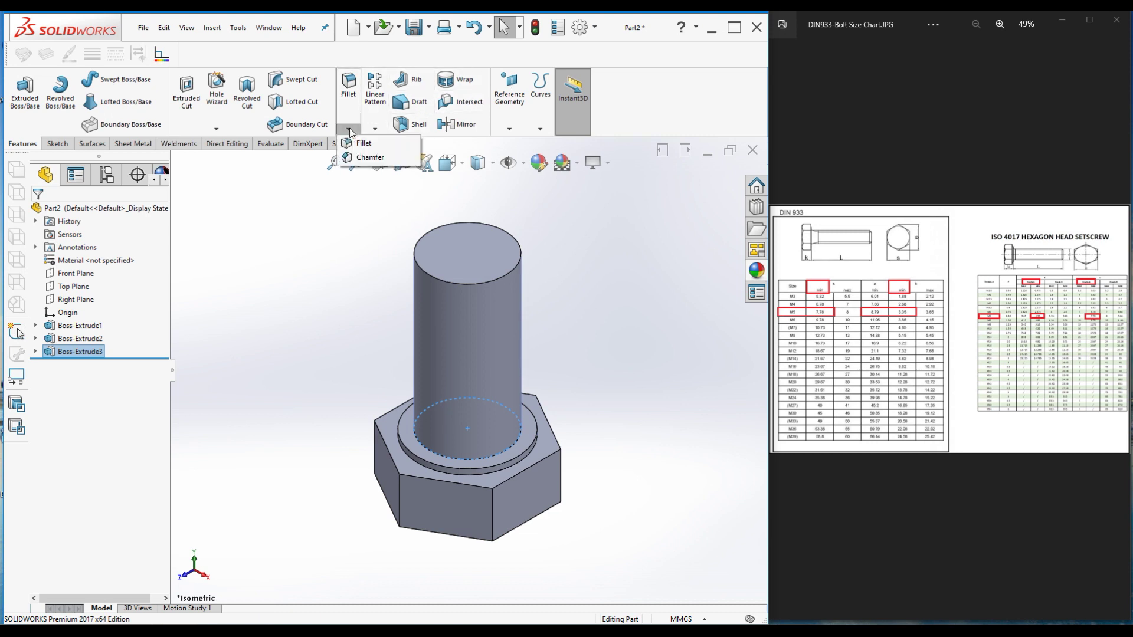
click(353, 158)
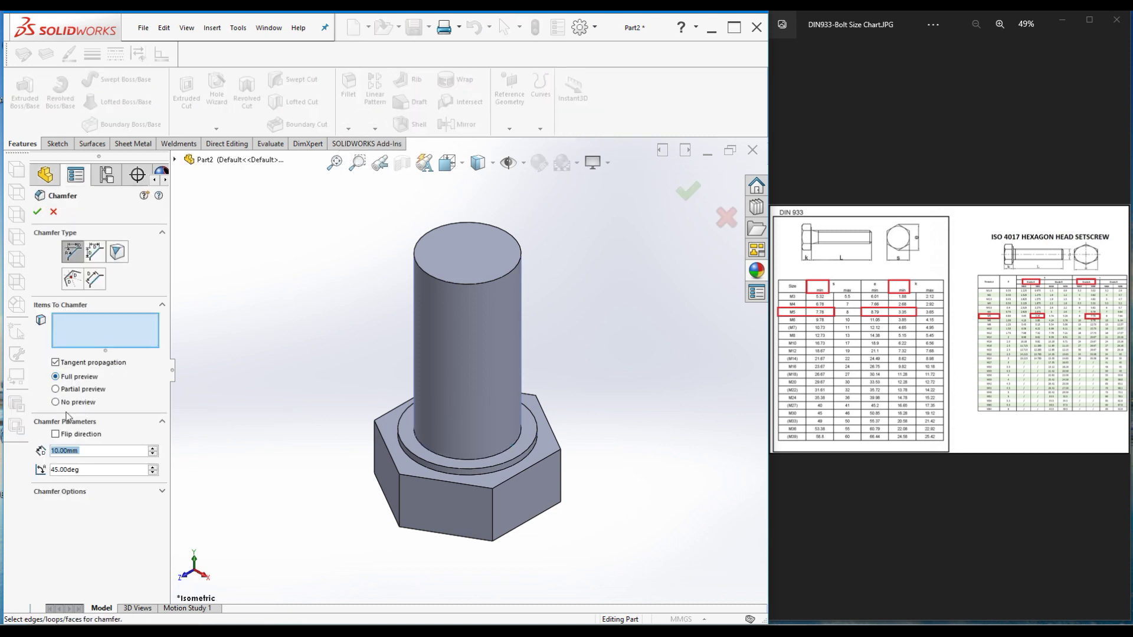
click(484, 283)
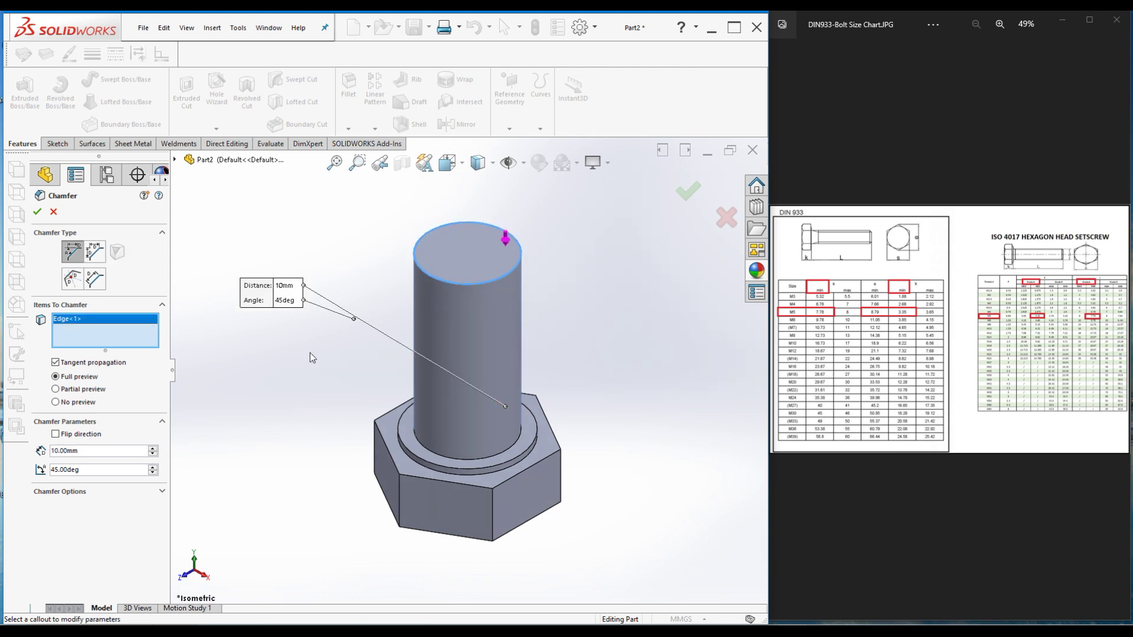
drag(73, 452, 49, 455)
text(0.5)
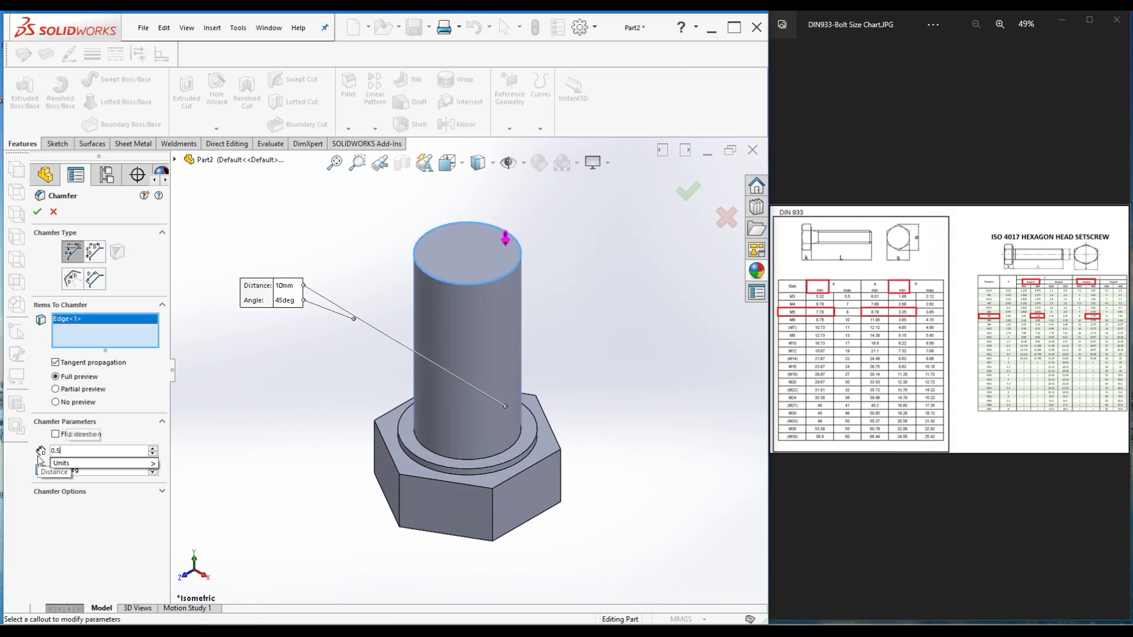
key(Return)
click(419, 270)
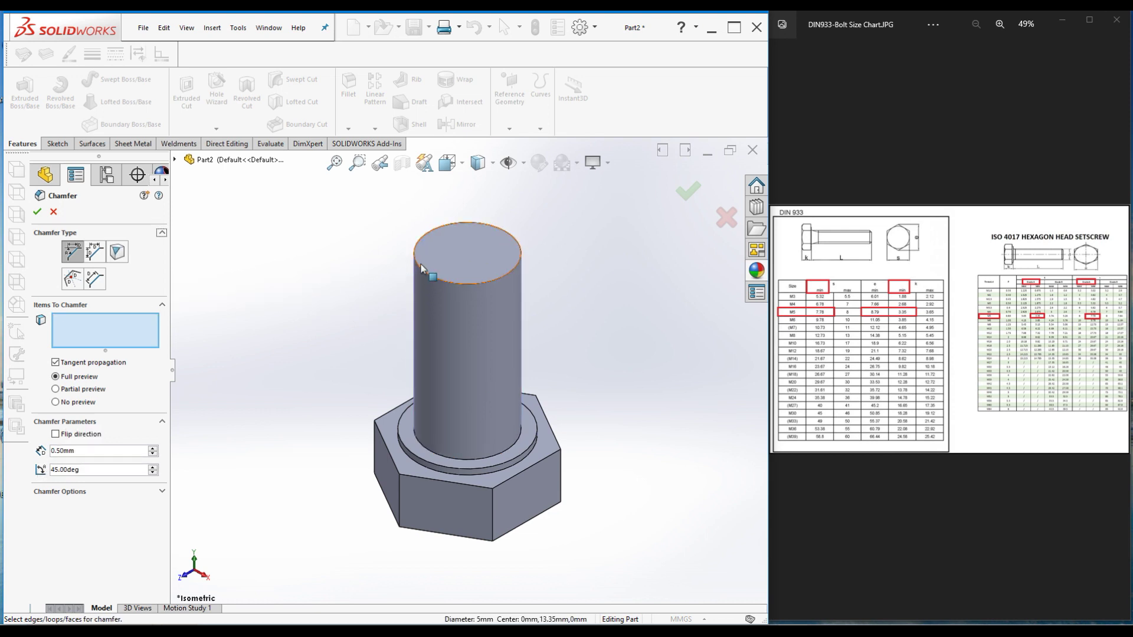
click(420, 269)
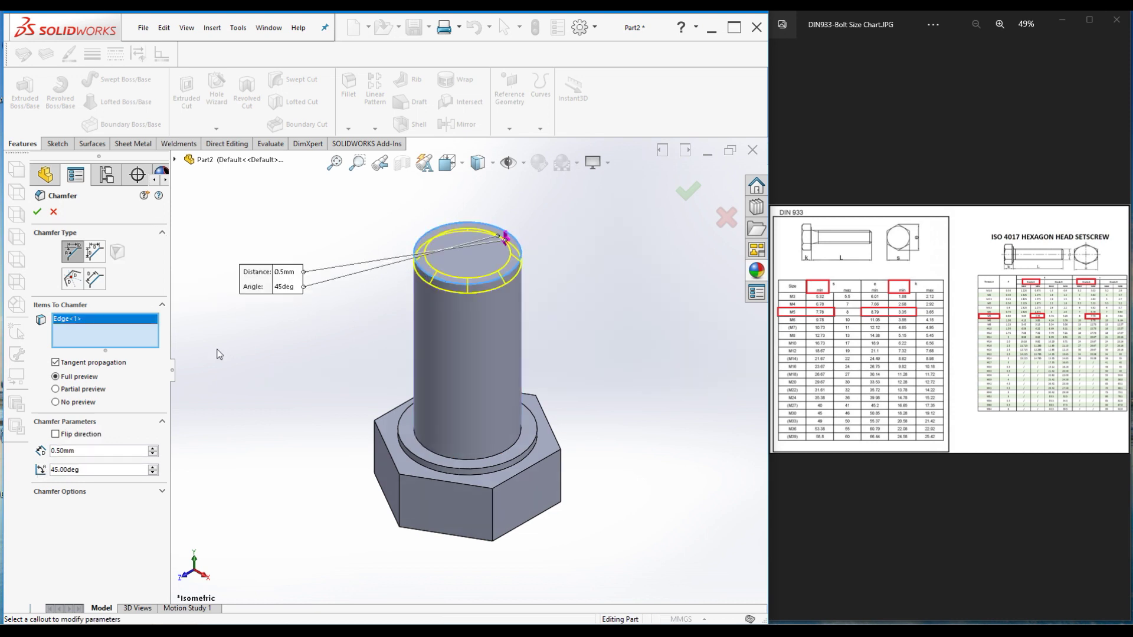
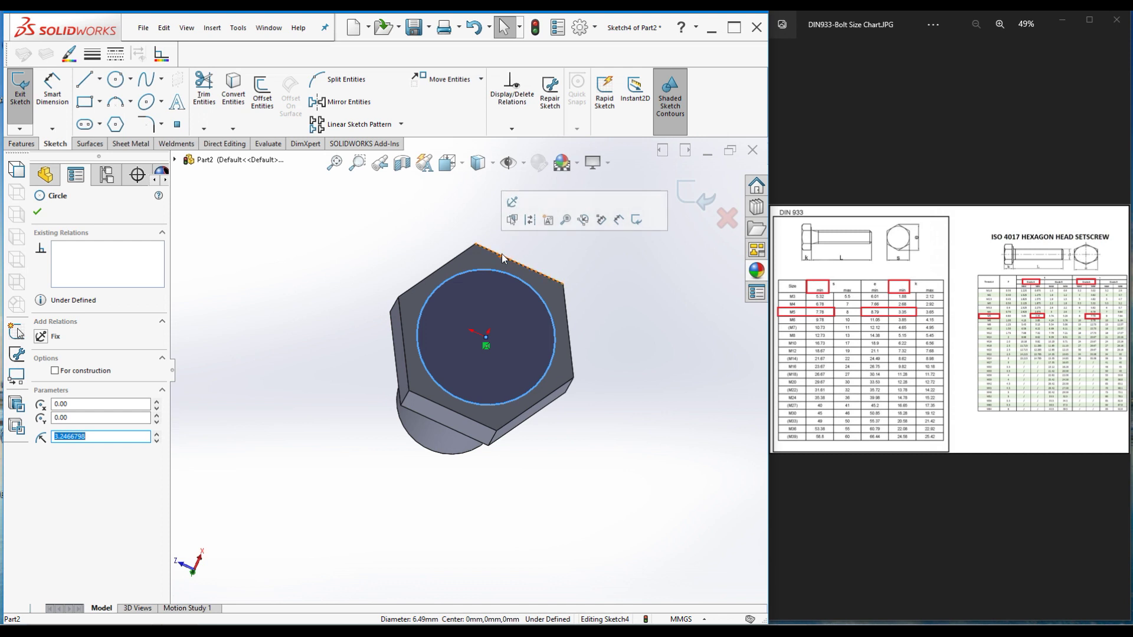
- Make the circle sketched on the head's outer face tangent to one edge of the hexagon
click(502, 260)
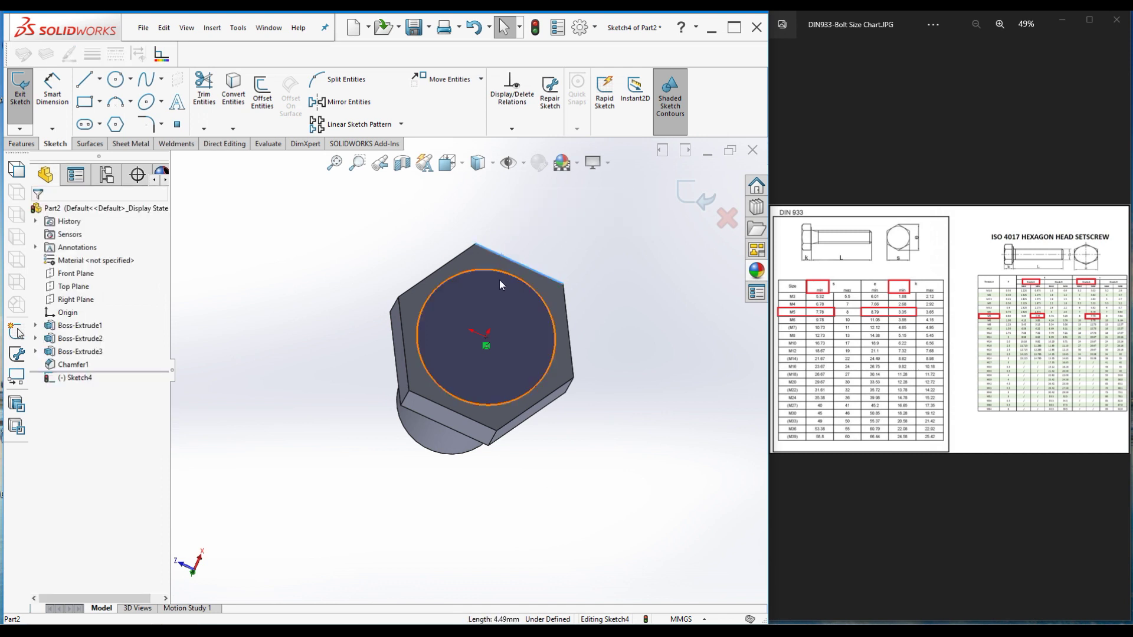
ctrl+click(498, 271)
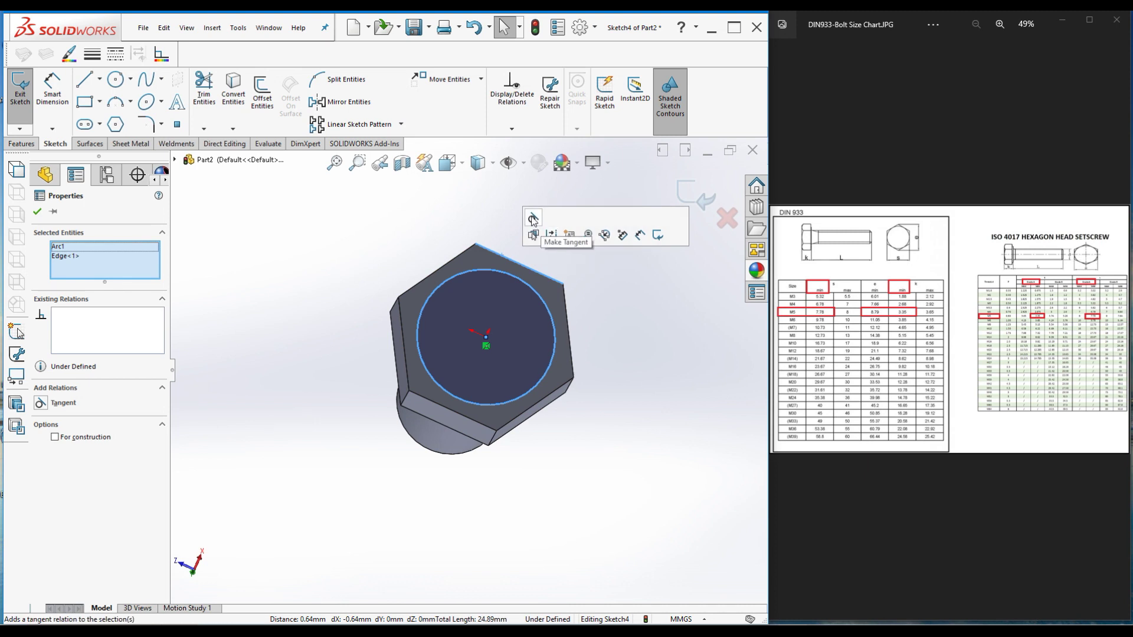
click(533, 220)
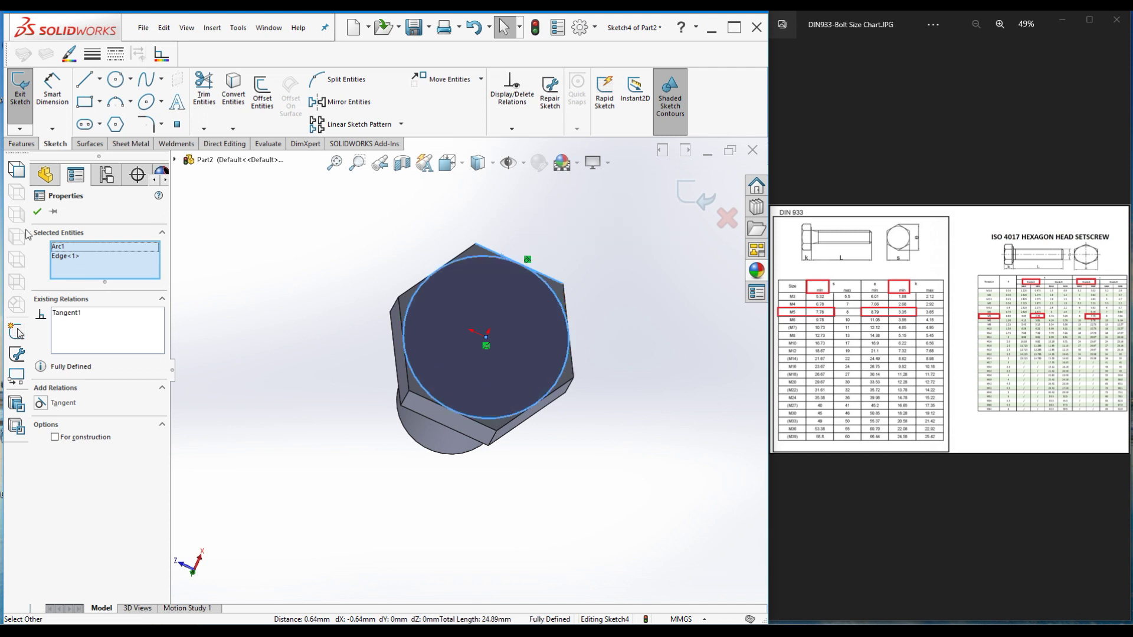
click(37, 212)
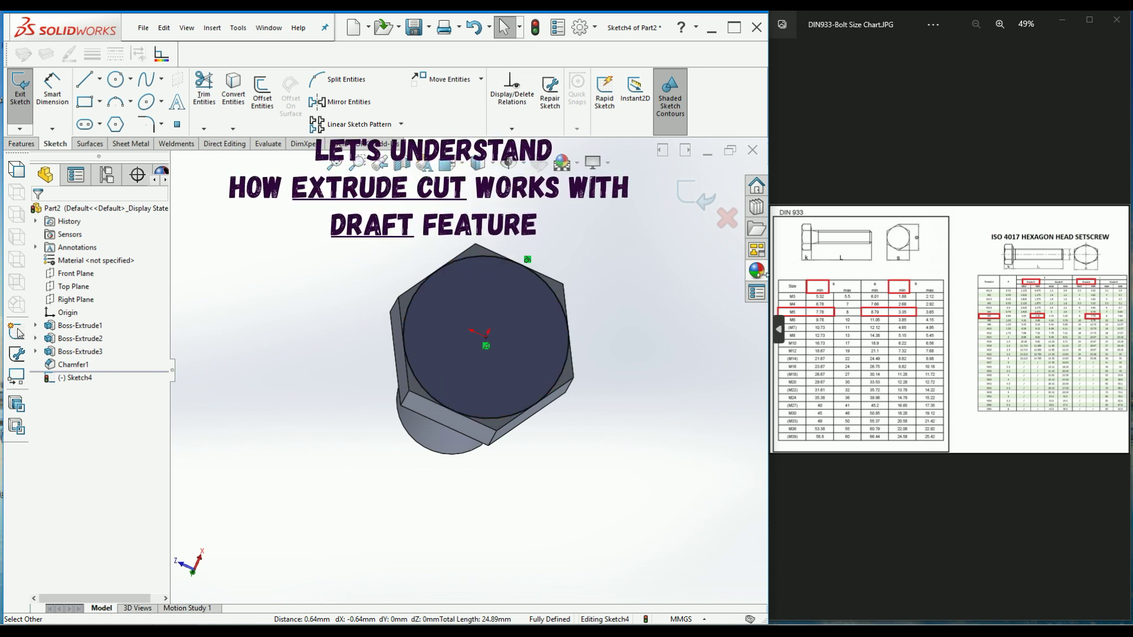
- Try to cut the tangent circle 5 mm blind into the bolt head, cancelling the choice of bodies to keep
click(21, 144)
click(184, 90)
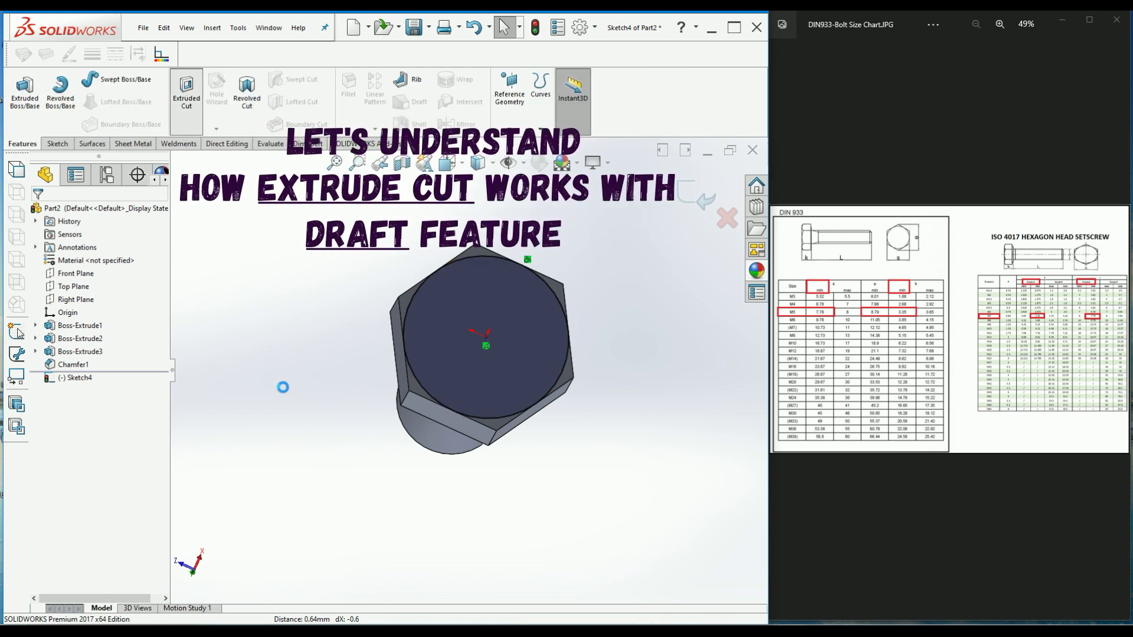
mouse_move(378, 407)
middle_down()
mouse_move(396, 444)
mouse_move(387, 473)
mouse_move(374, 437)
mouse_move(393, 406)
middle_up()
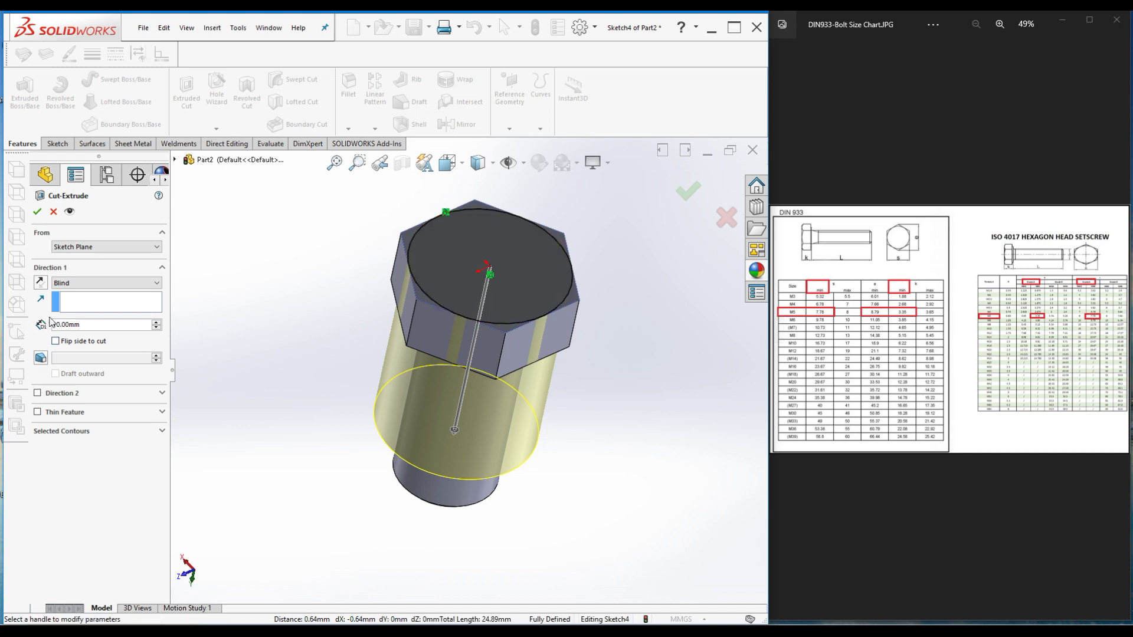
text(5)
key(Return)
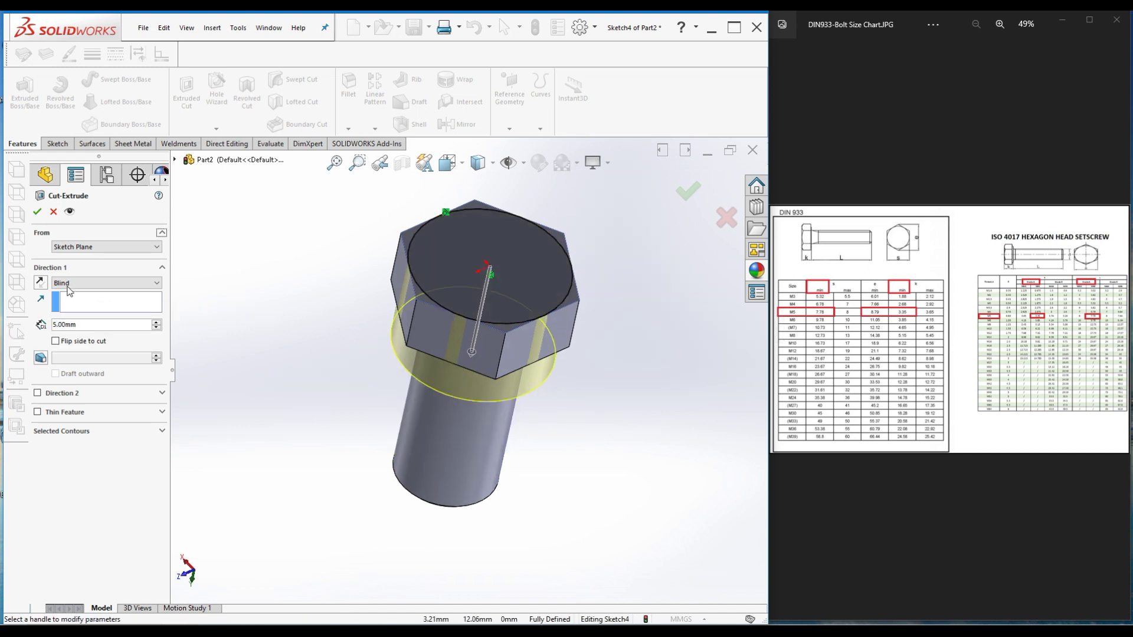
click(37, 212)
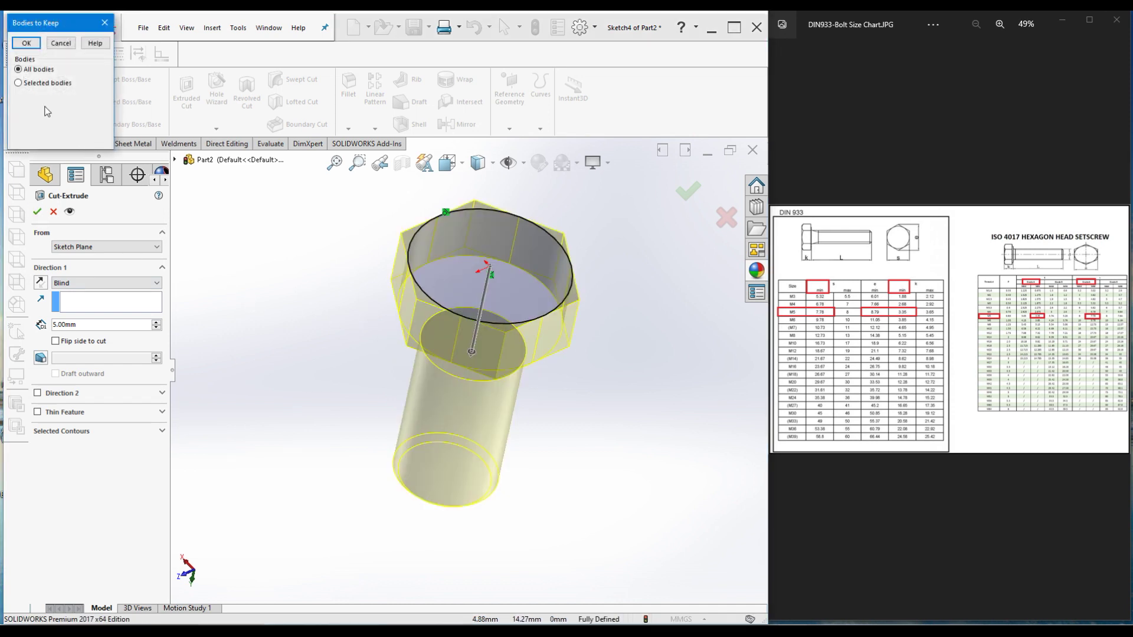
click(60, 43)
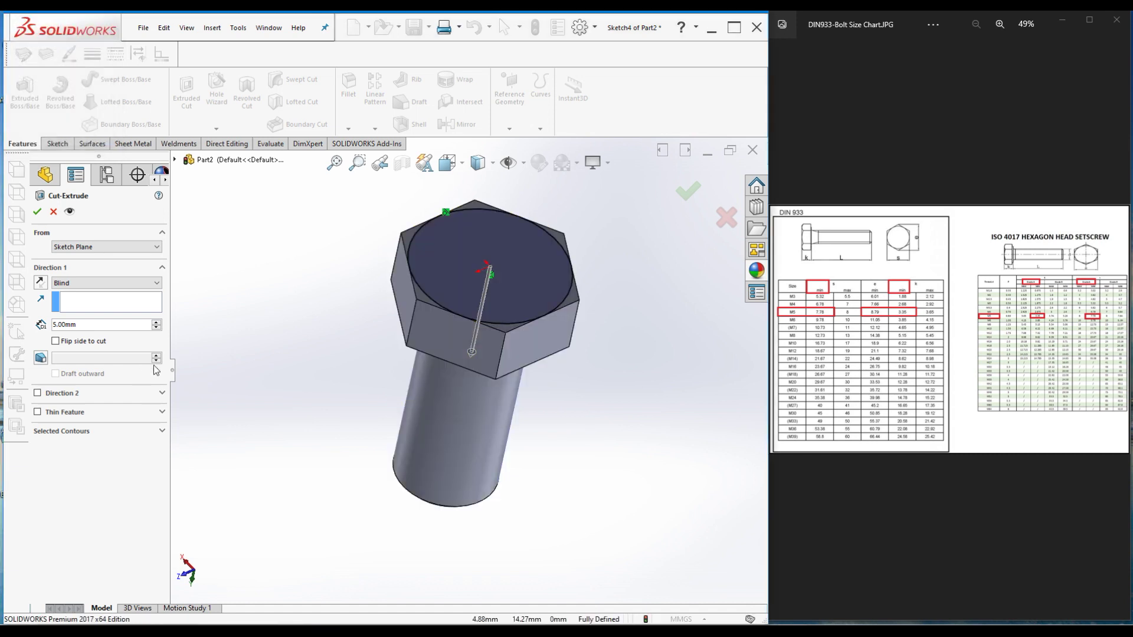
- Flip the side to cut and apply the 5 mm cut to the head material outside the tangent circle
click(56, 342)
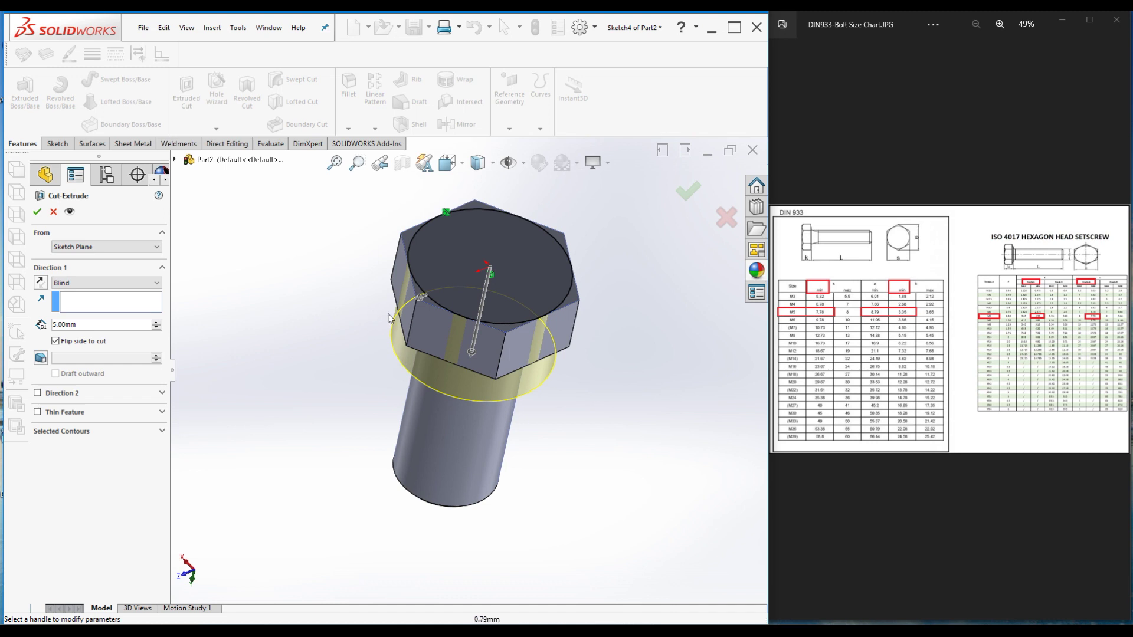
scroll(423, 302, down, 2)
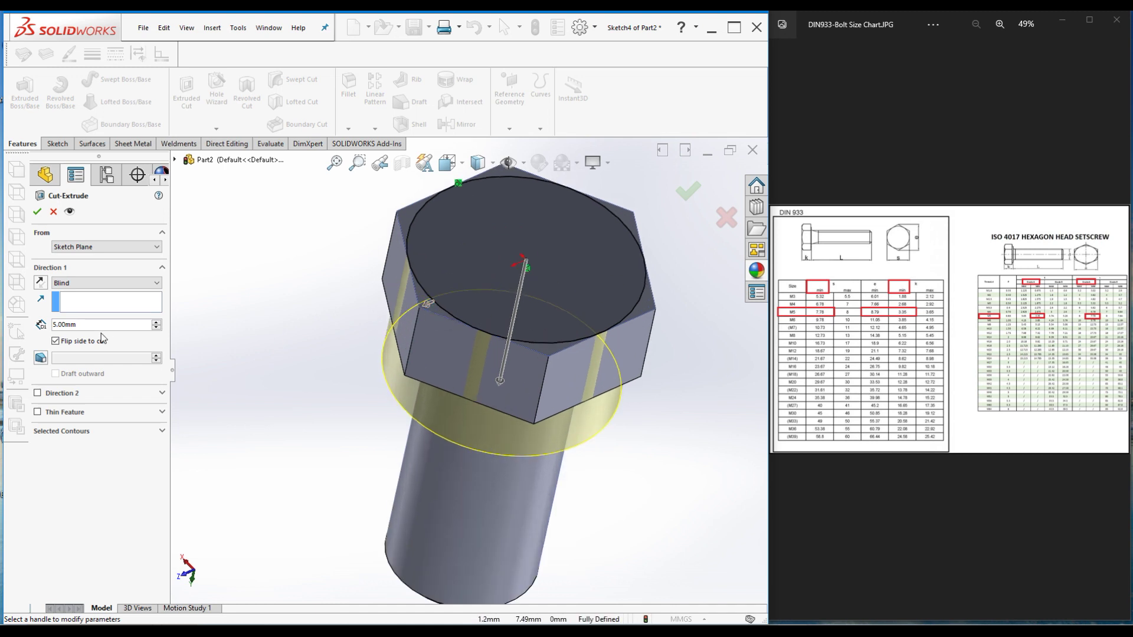
click(55, 342)
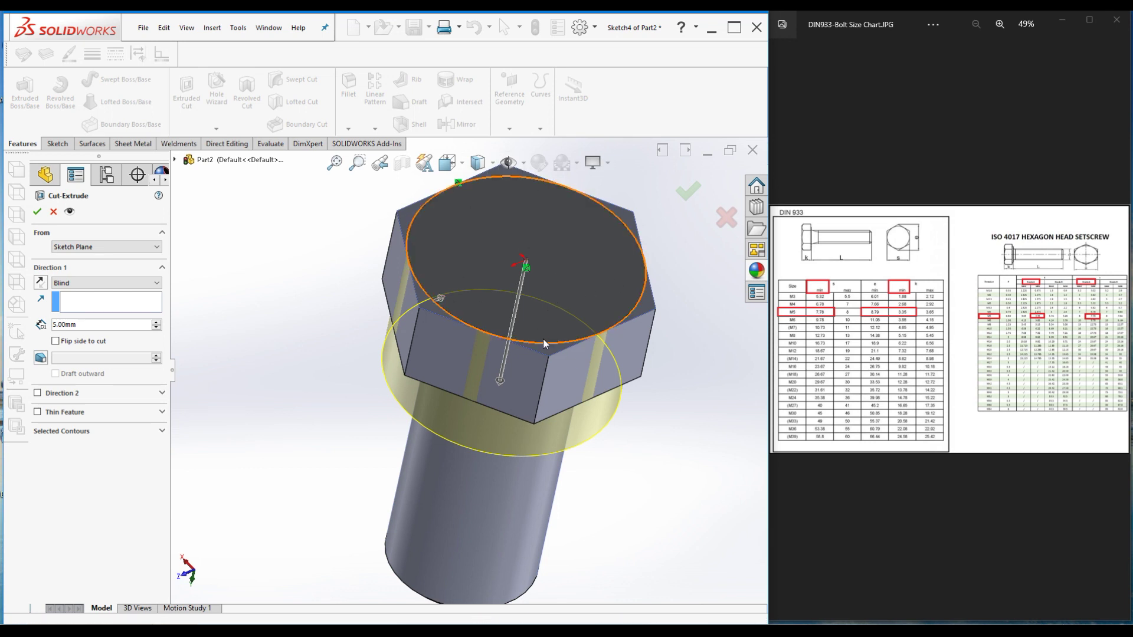
click(56, 342)
click(38, 212)
click(605, 359)
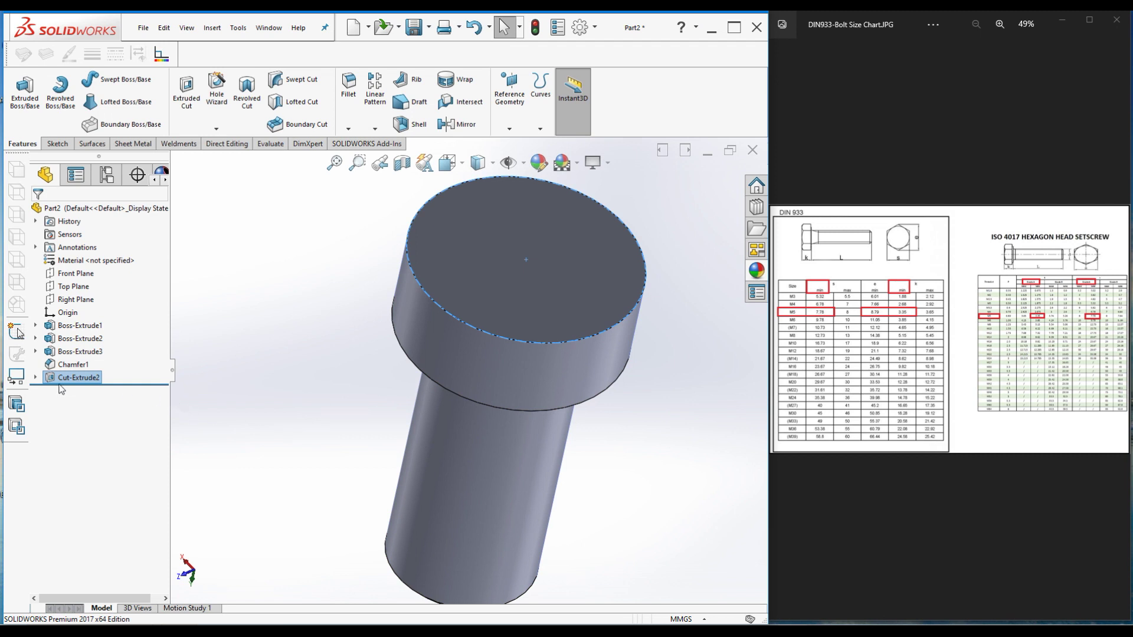
- Edit the extruded cut on the bolt head and add a 60° draft to bevel the hexagon's corners
right_click(50, 381)
click(56, 342)
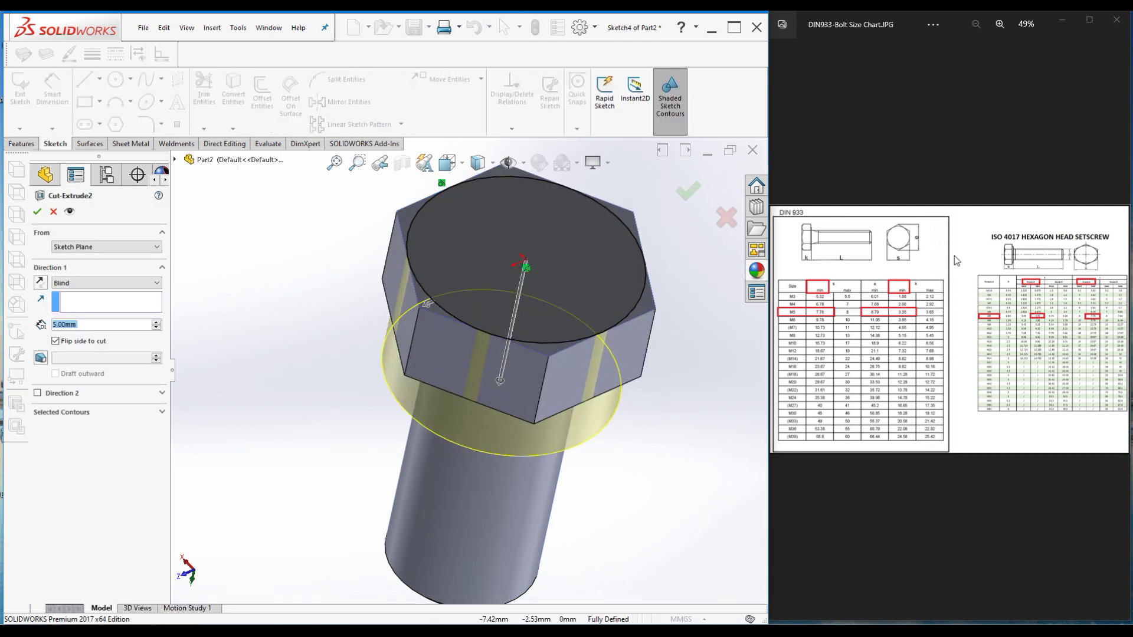
click(40, 358)
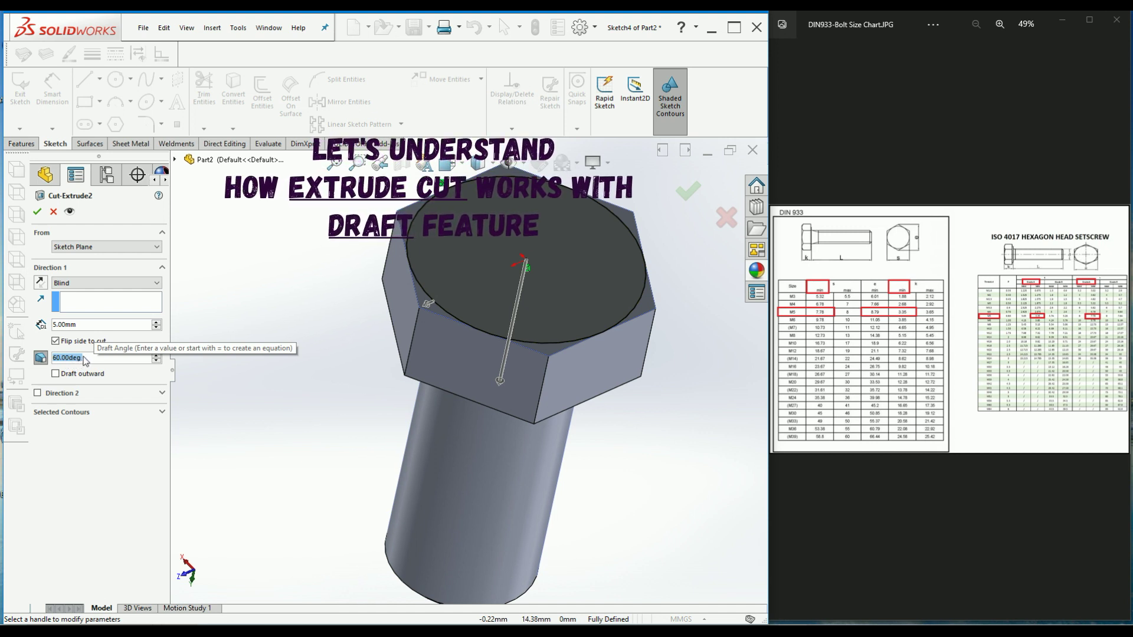
click(53, 212)
middle_drag(369, 349, 139, 405)
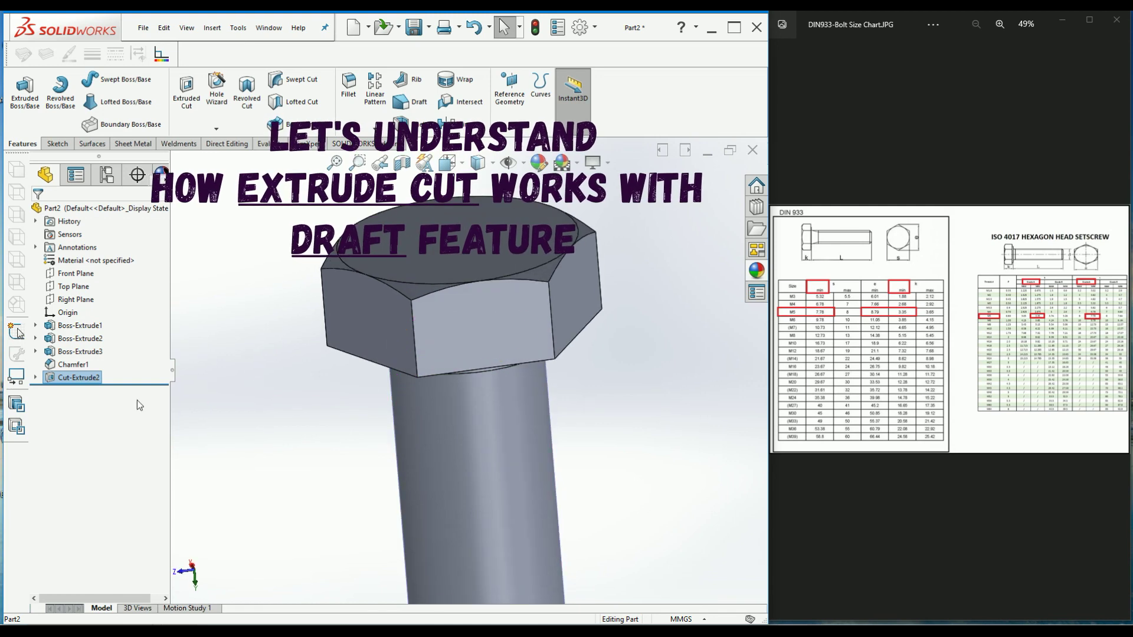
- Try the outward draft option on the head's extruded cut and restore the inward draft
right_click(53, 378)
click(57, 338)
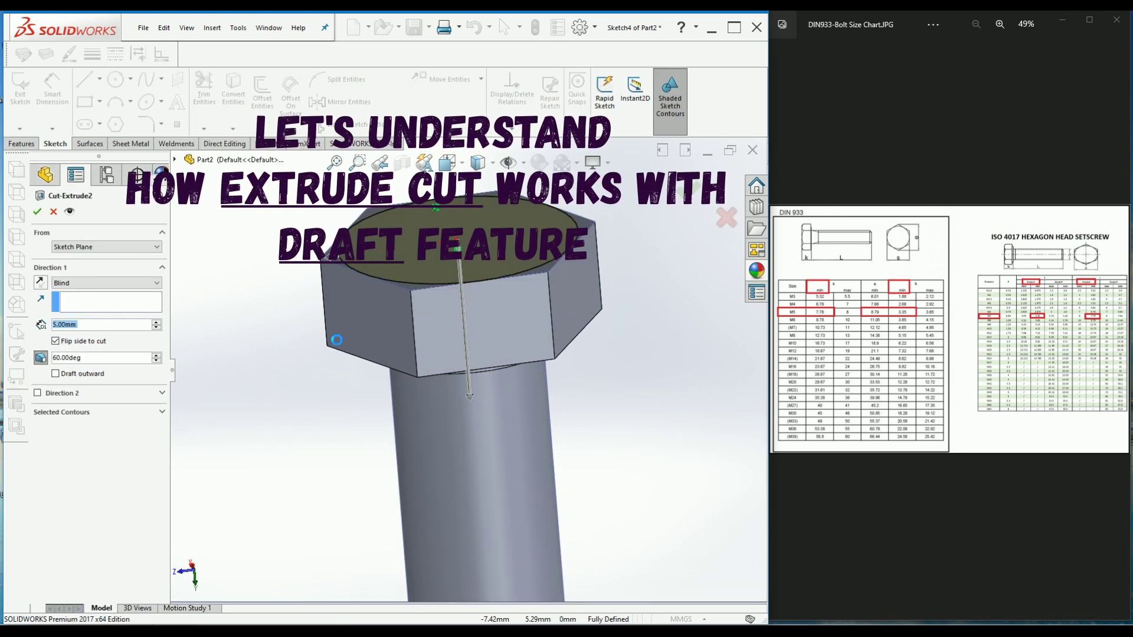
click(82, 374)
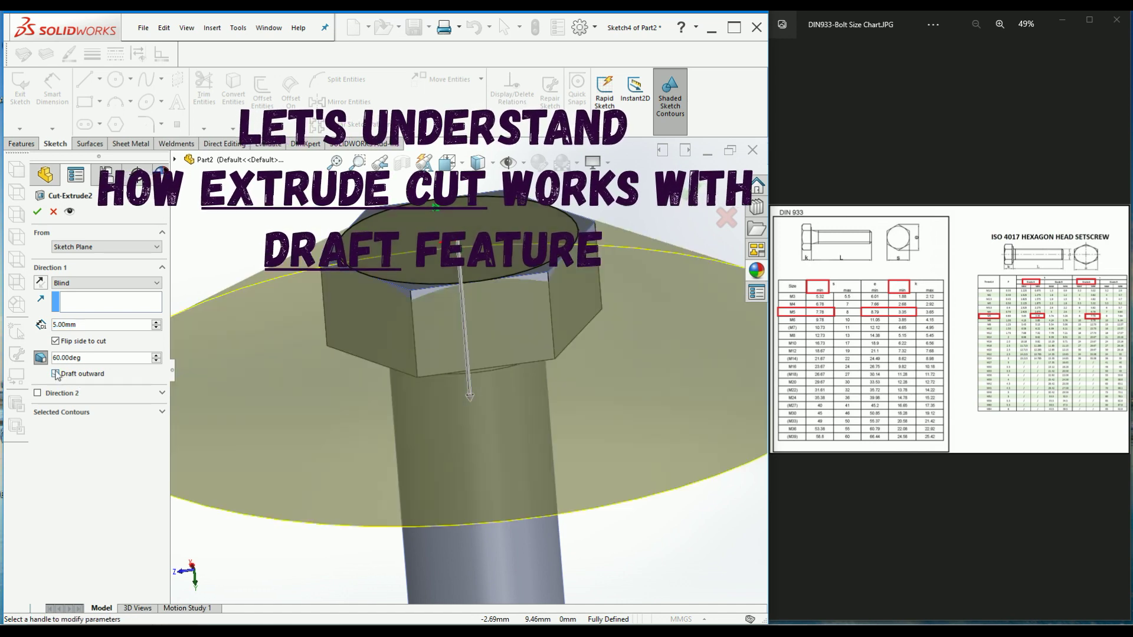
click(37, 211)
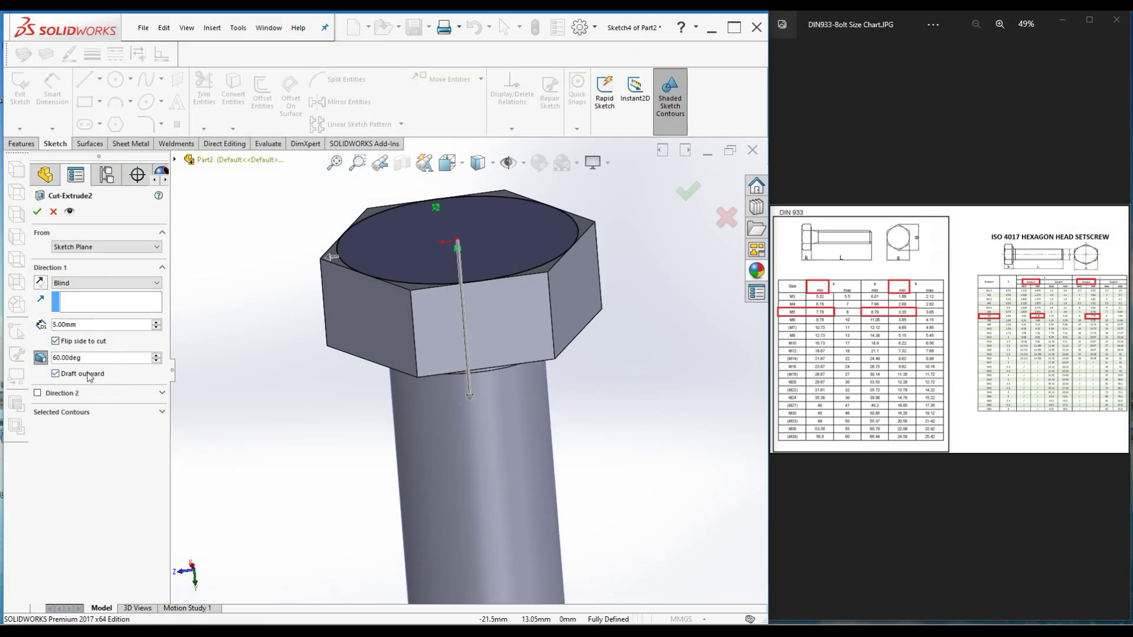
click(56, 374)
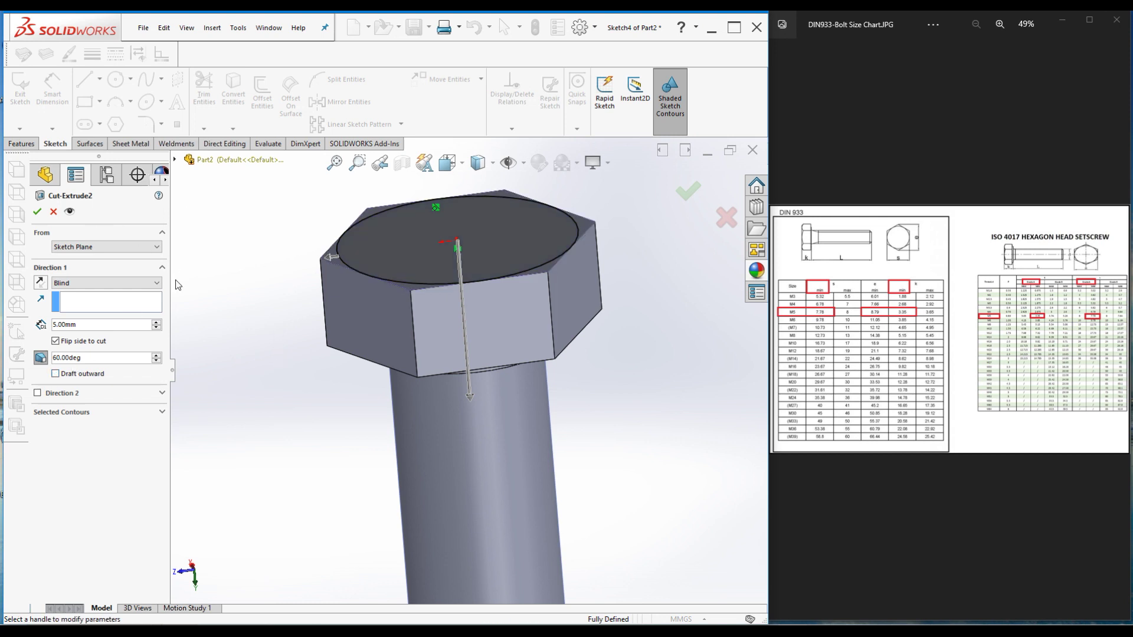
click(37, 212)
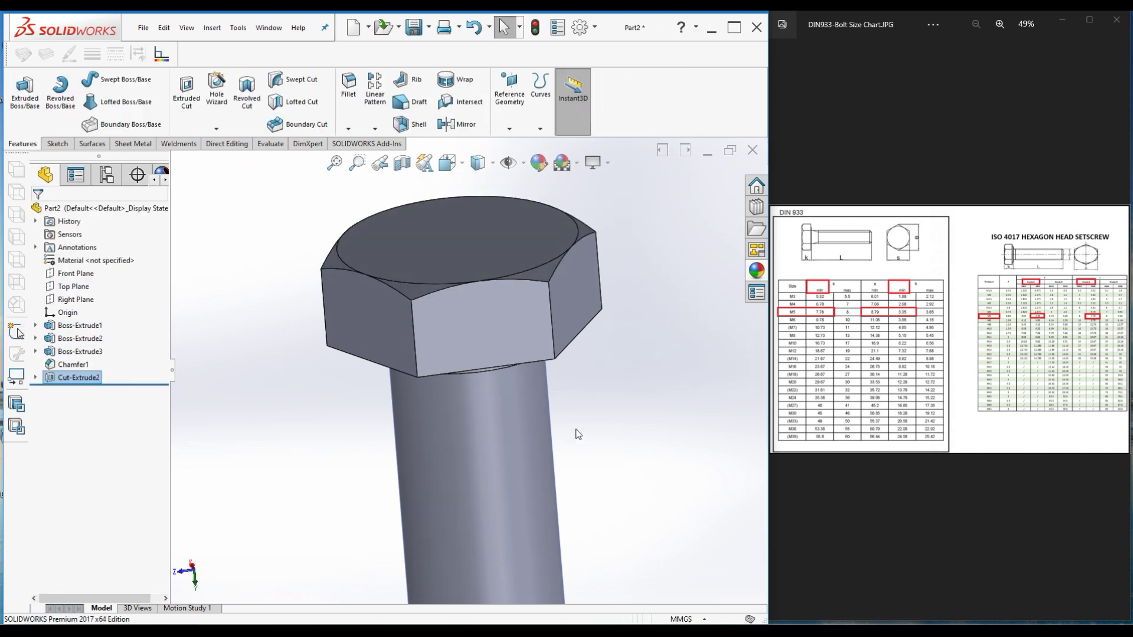
middle_drag(447, 232, 408, 359)
key(ctrl+7)
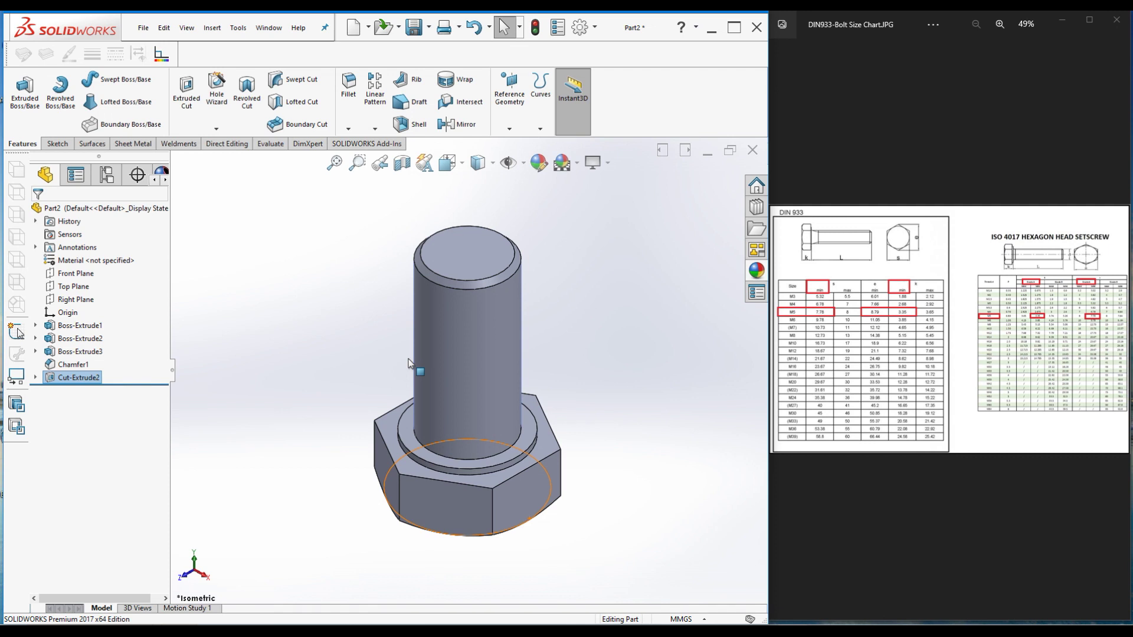
click(295, 345)
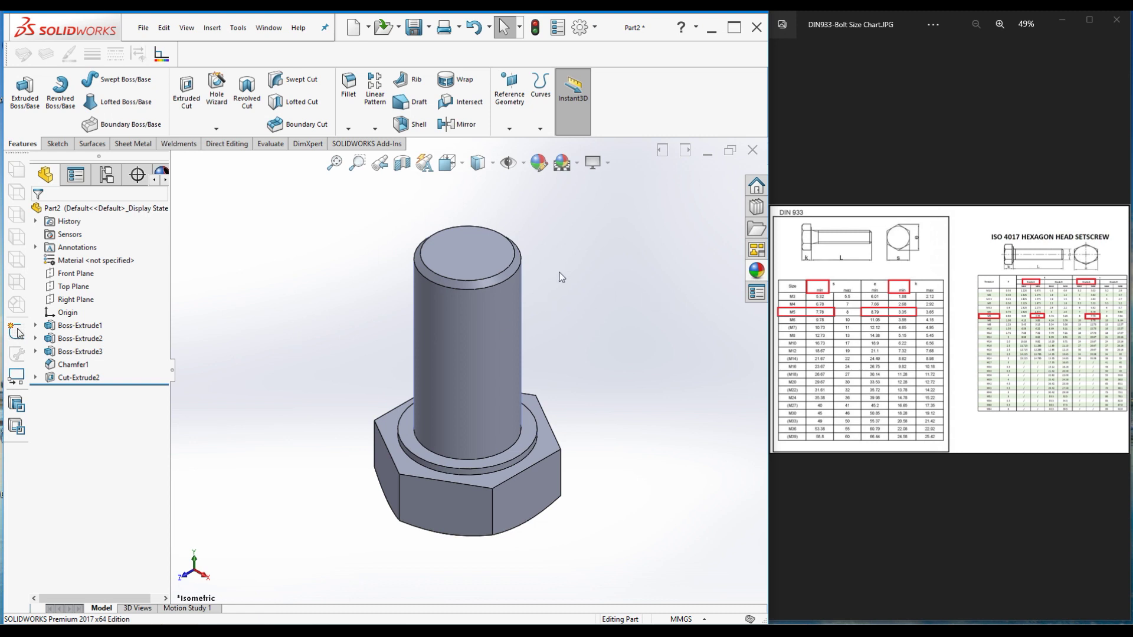
click(536, 130)
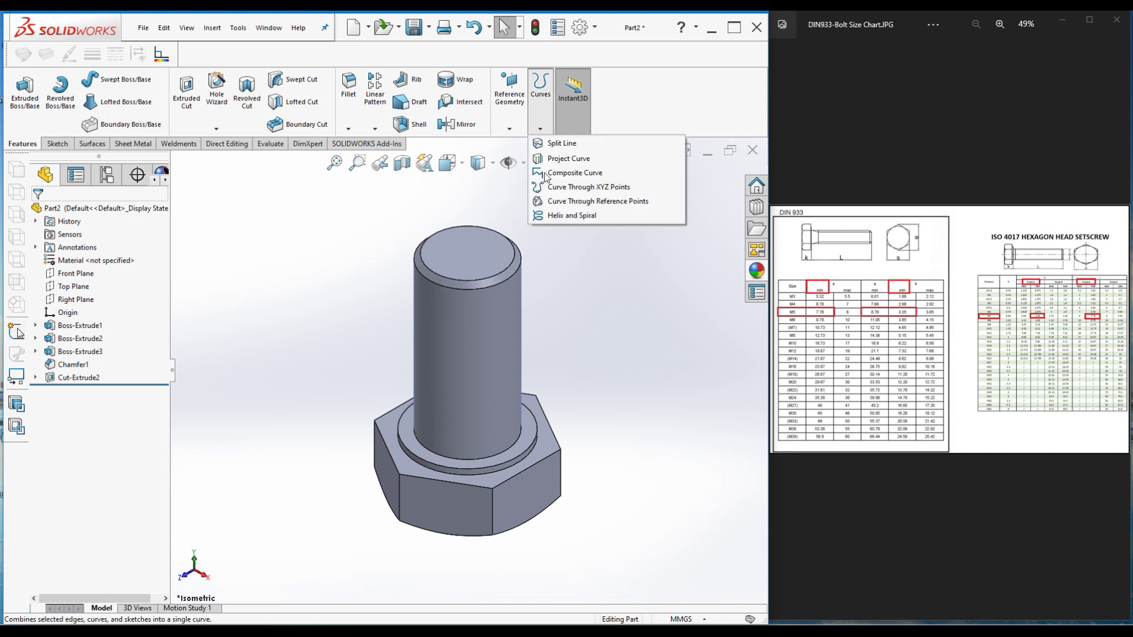
click(281, 271)
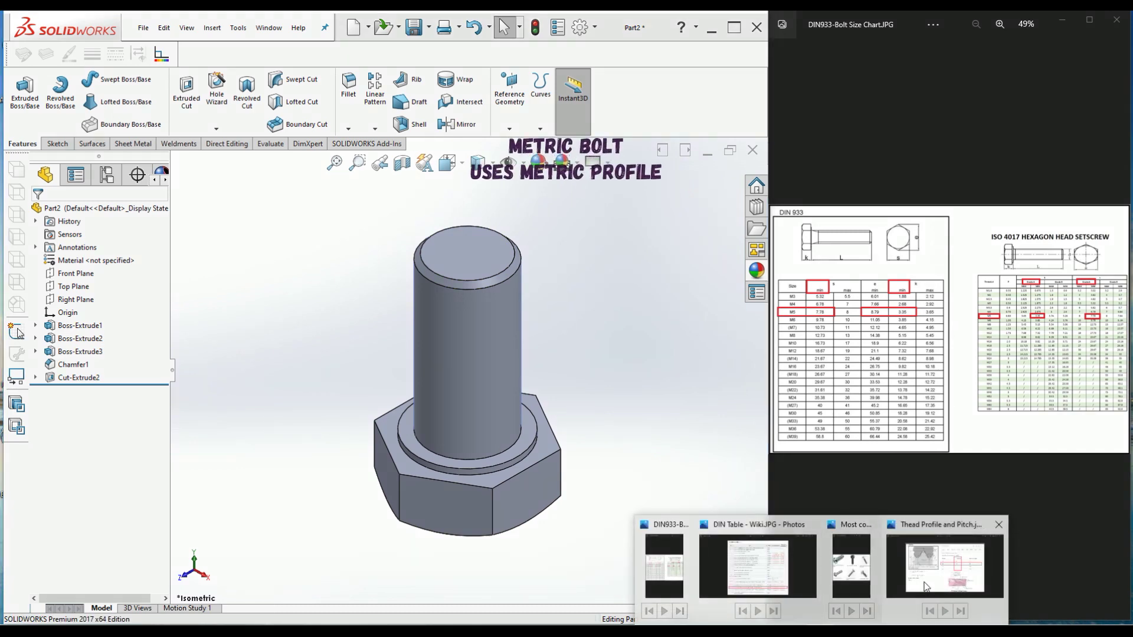
- Switch to the thread profile and pitch image in Photos, examine the metric profile and M5 coarse pitch, and restore it beside the model
click(962, 566)
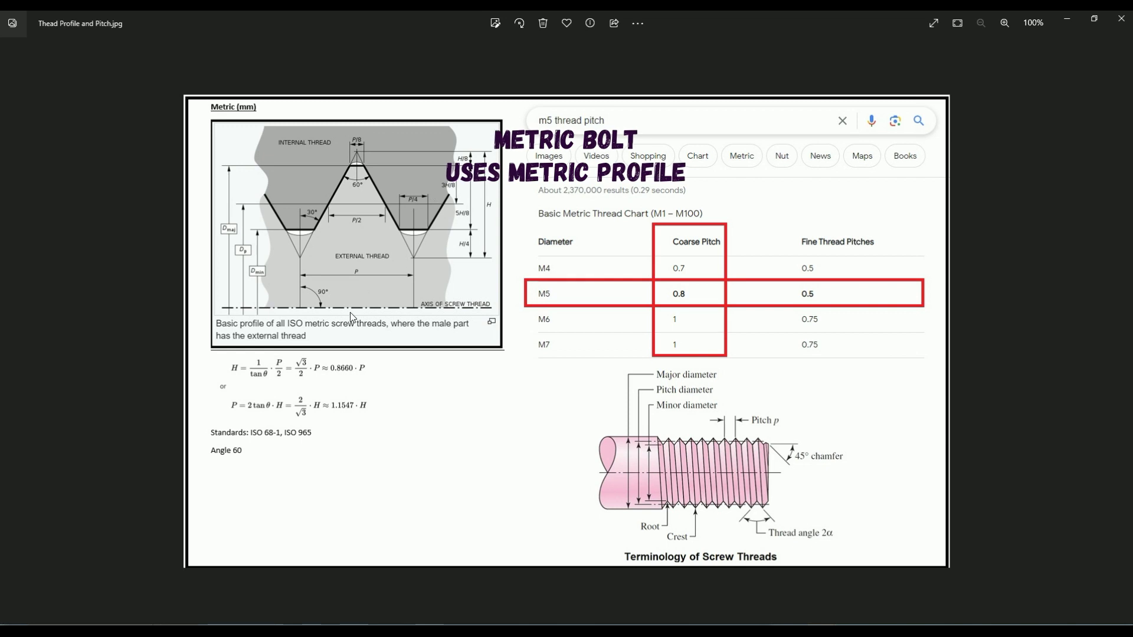
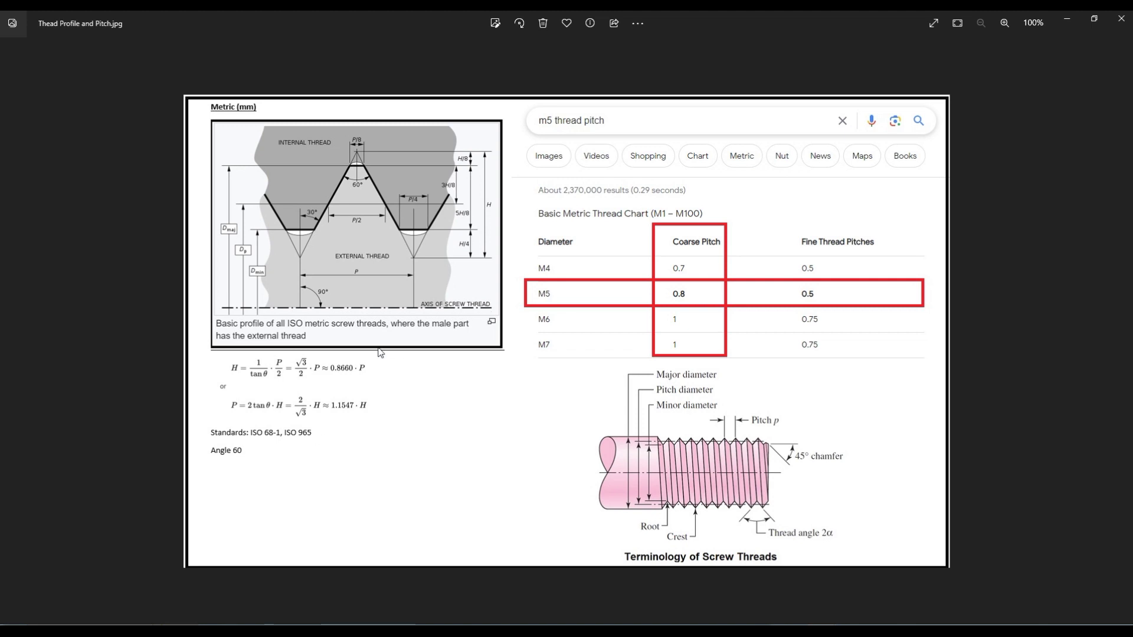
click(1092, 22)
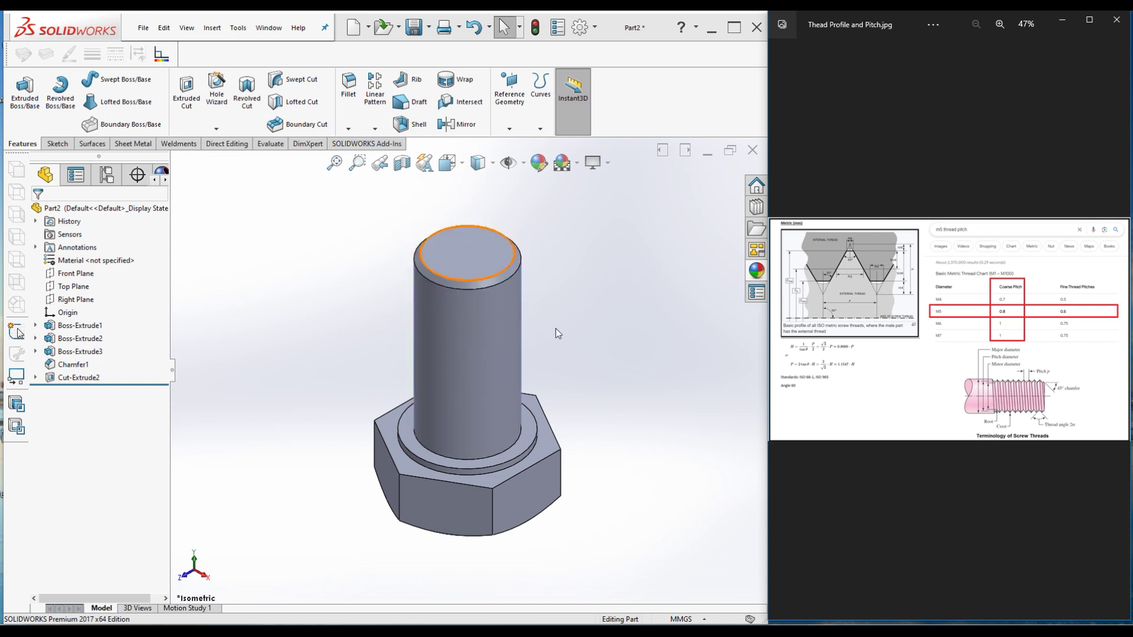
- Create a 3D sketch that converts the outer circular edge of the shank's end chamfer, and exit the sketch
click(57, 144)
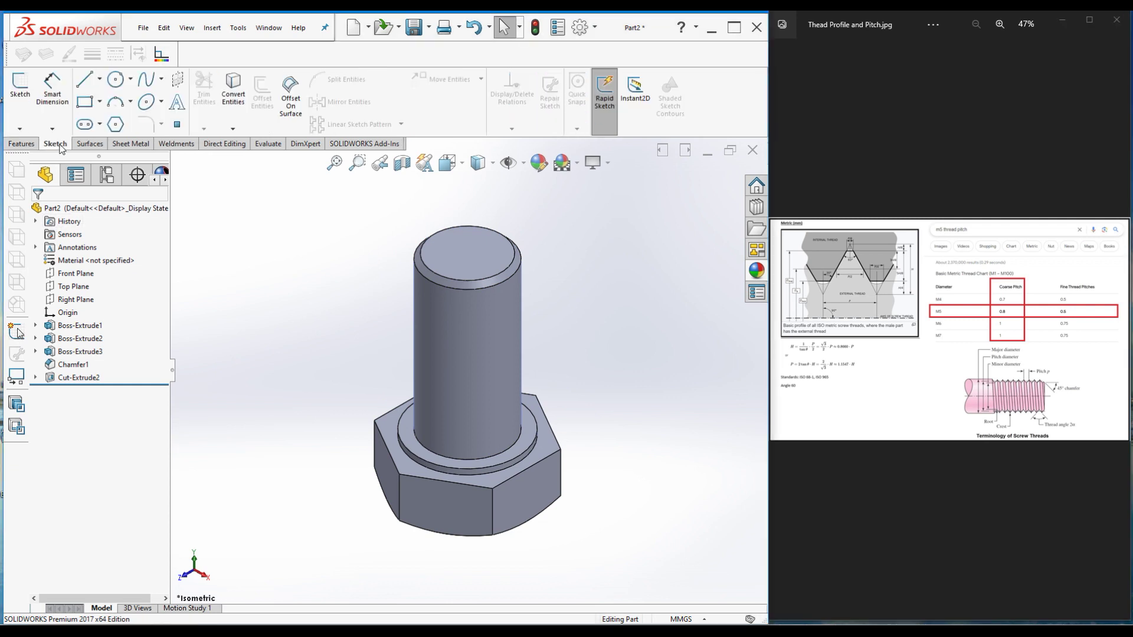
click(19, 128)
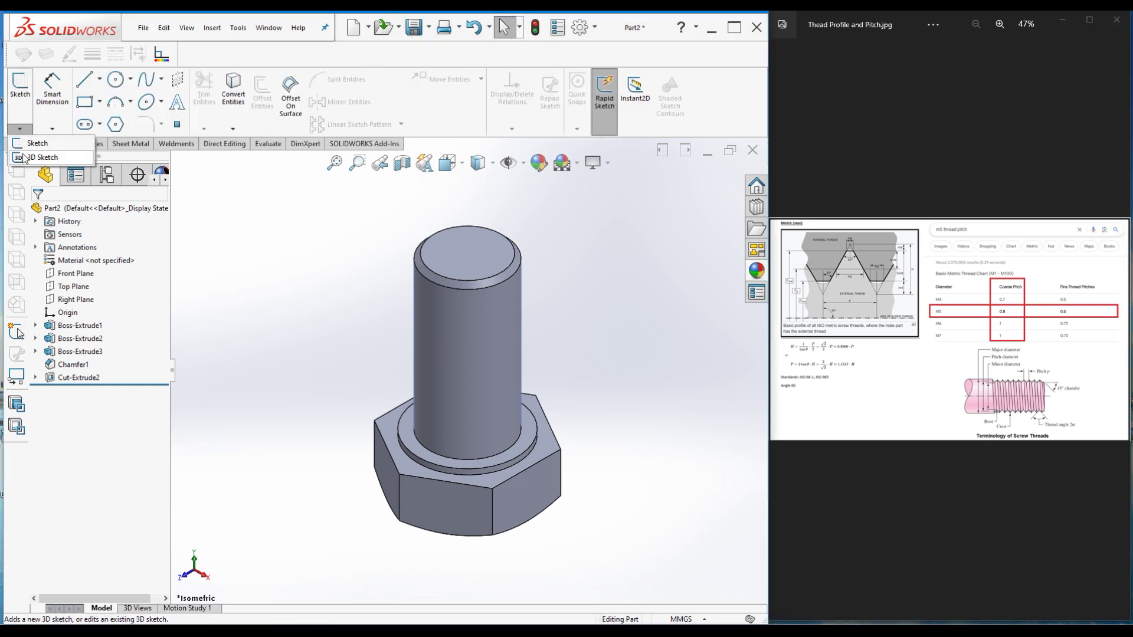
click(37, 157)
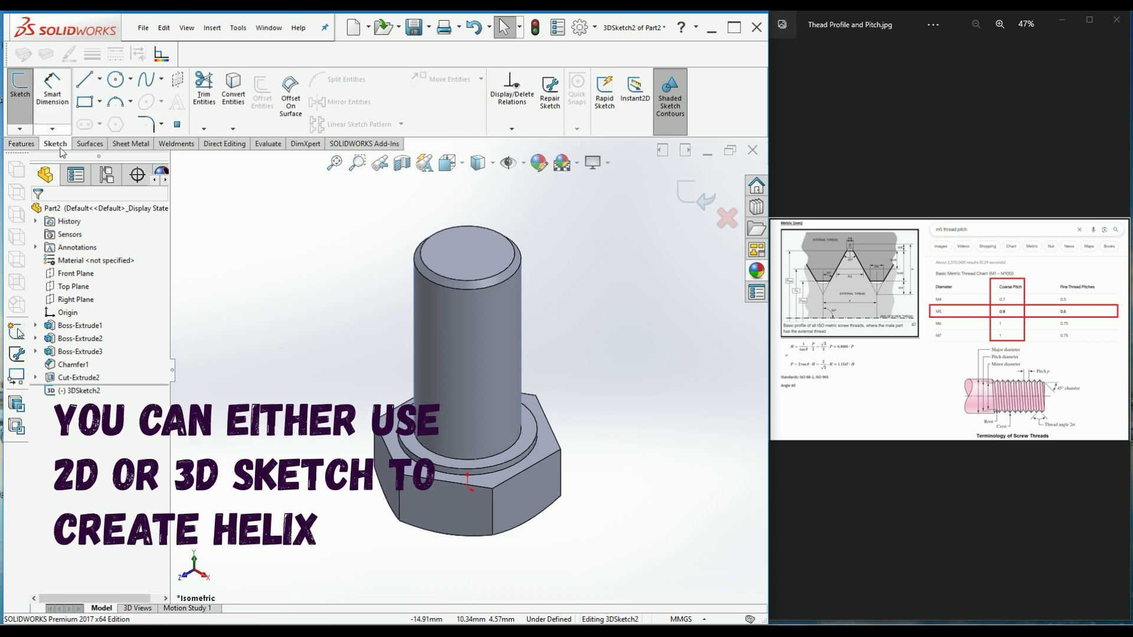
click(233, 88)
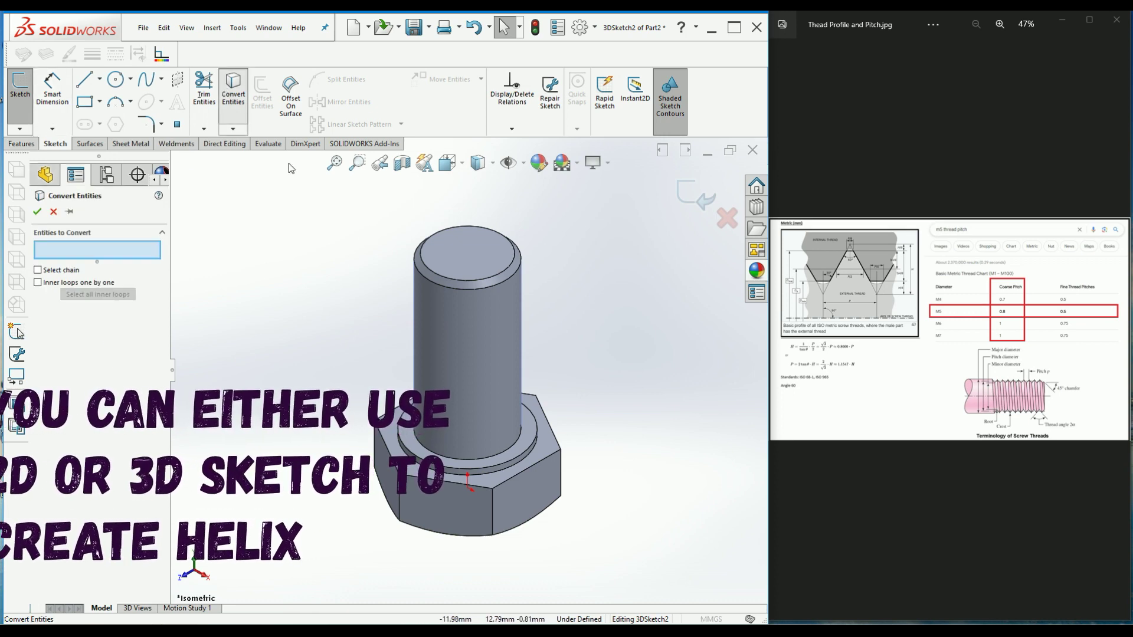
click(422, 279)
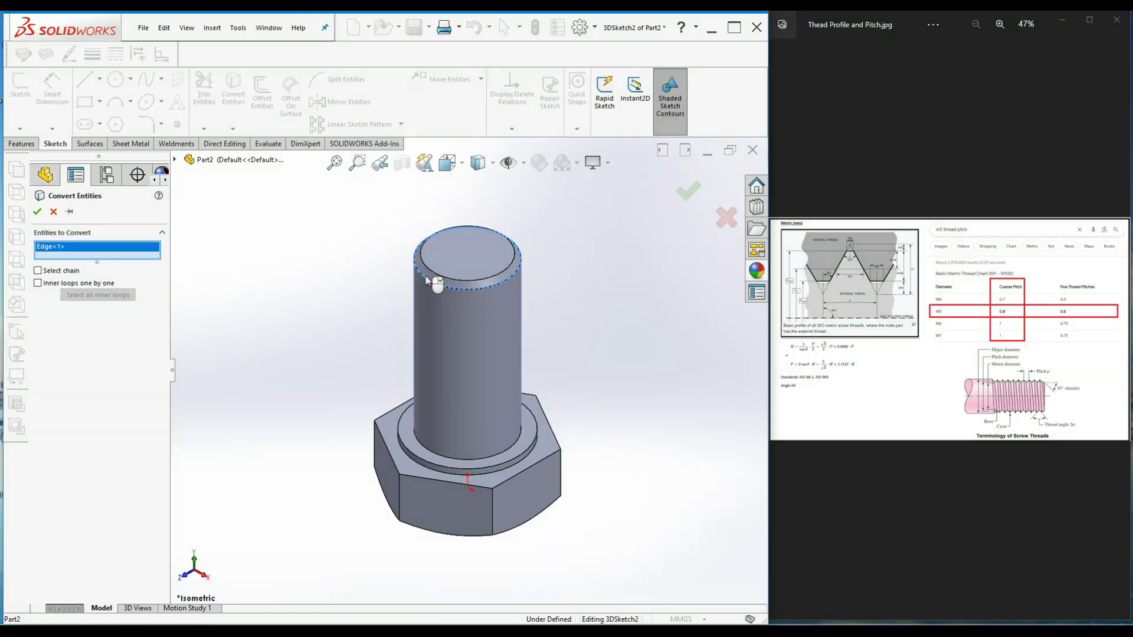
click(37, 211)
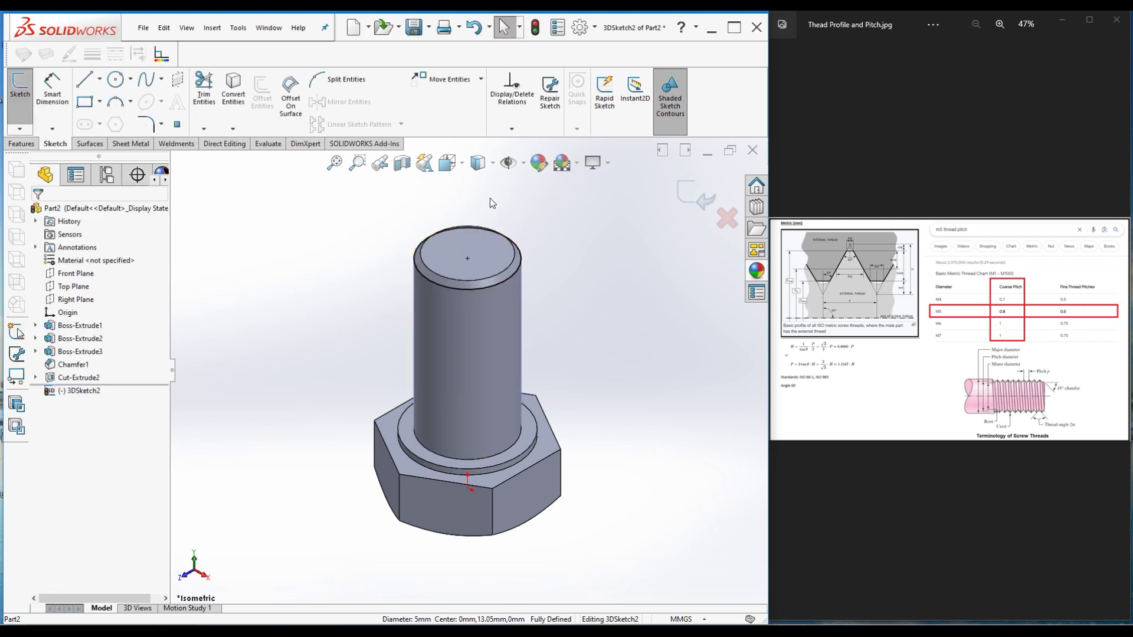
click(693, 194)
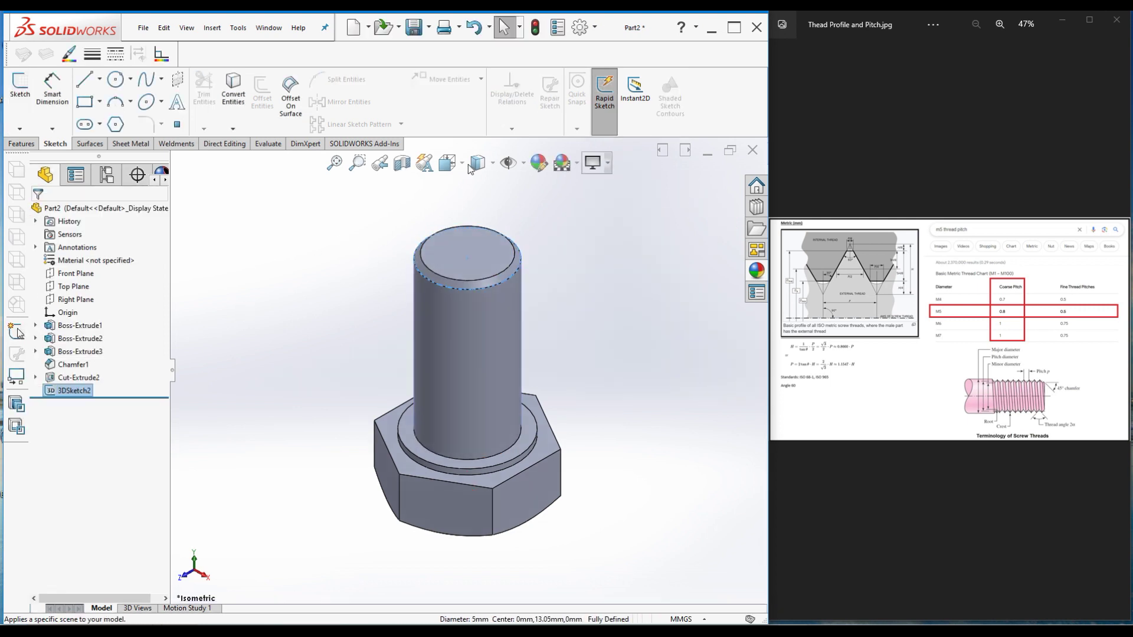
- Try to create a helix from the converted circle at the shank's chamfered end
click(29, 145)
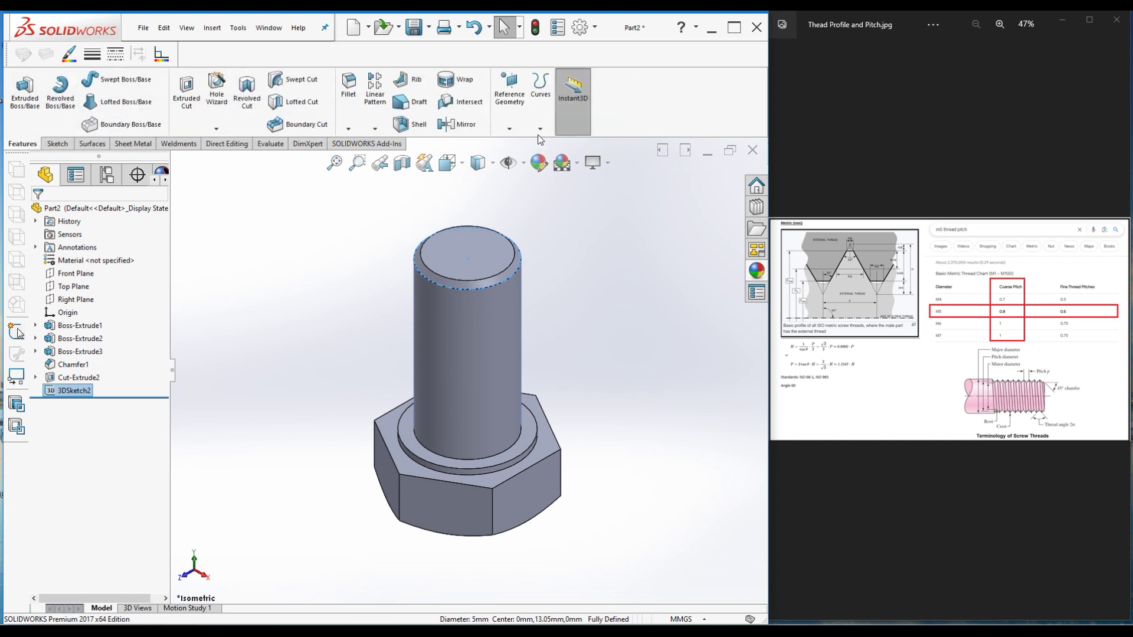
click(540, 129)
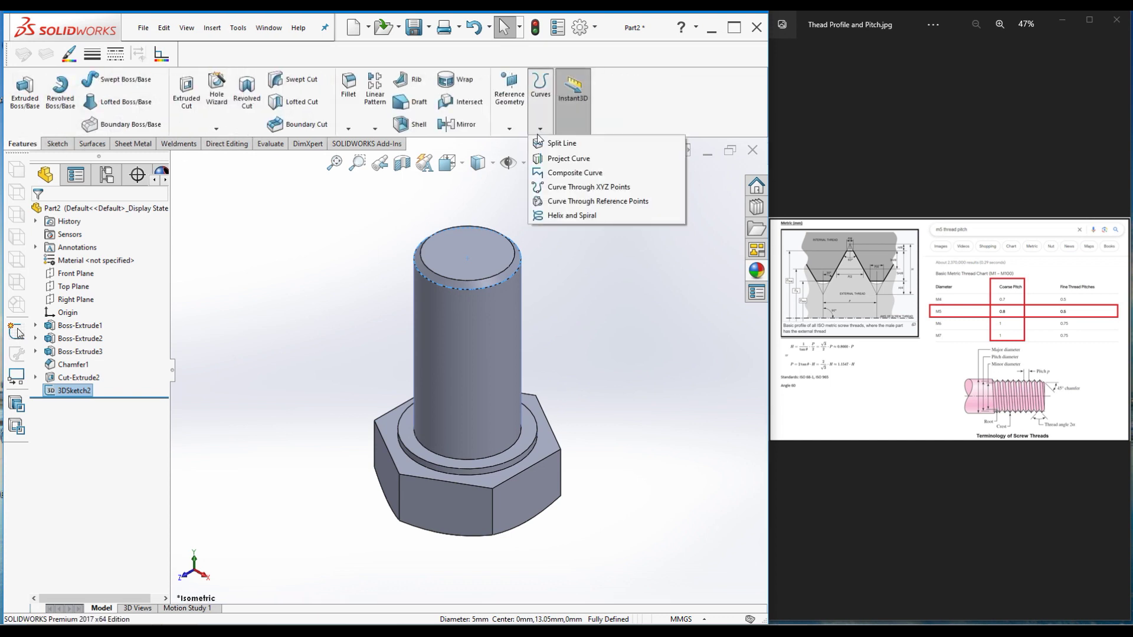
click(555, 216)
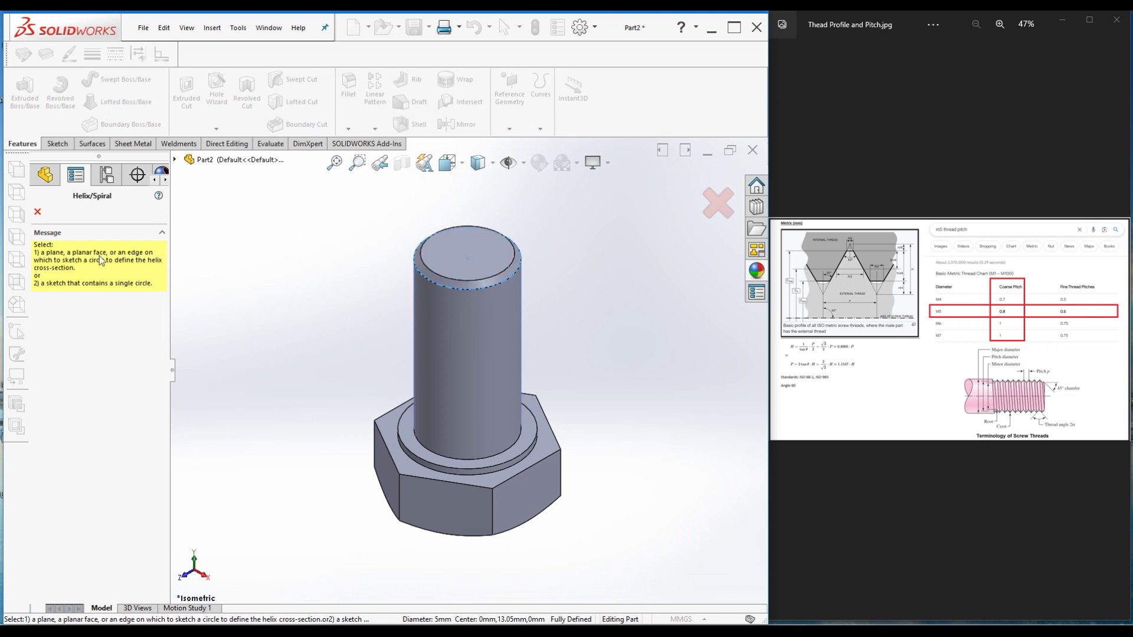
click(505, 283)
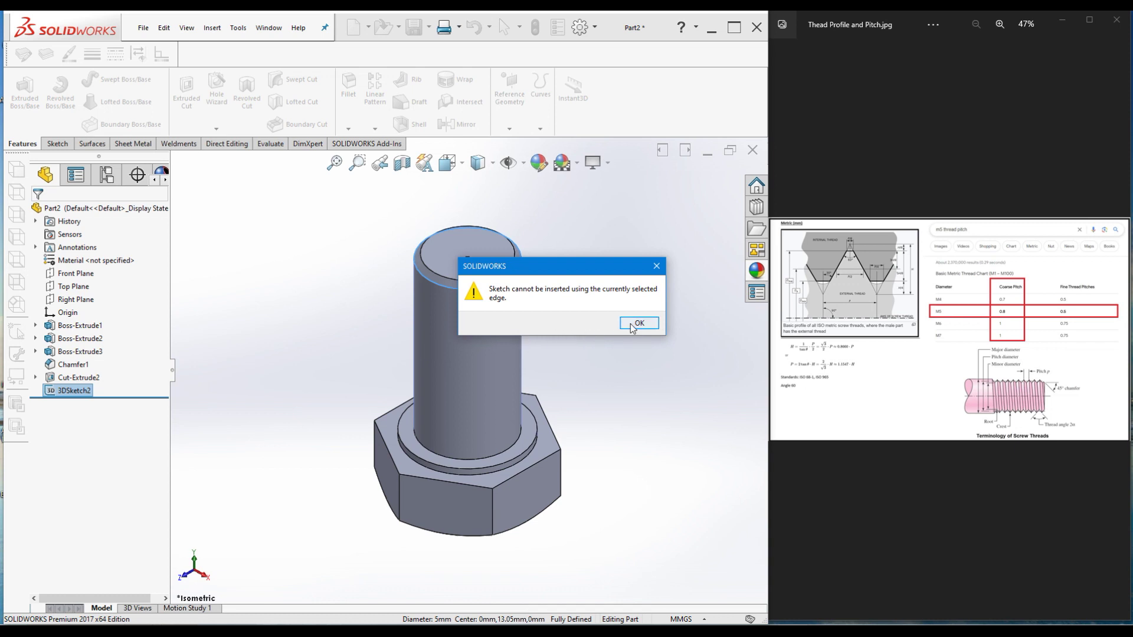
click(634, 324)
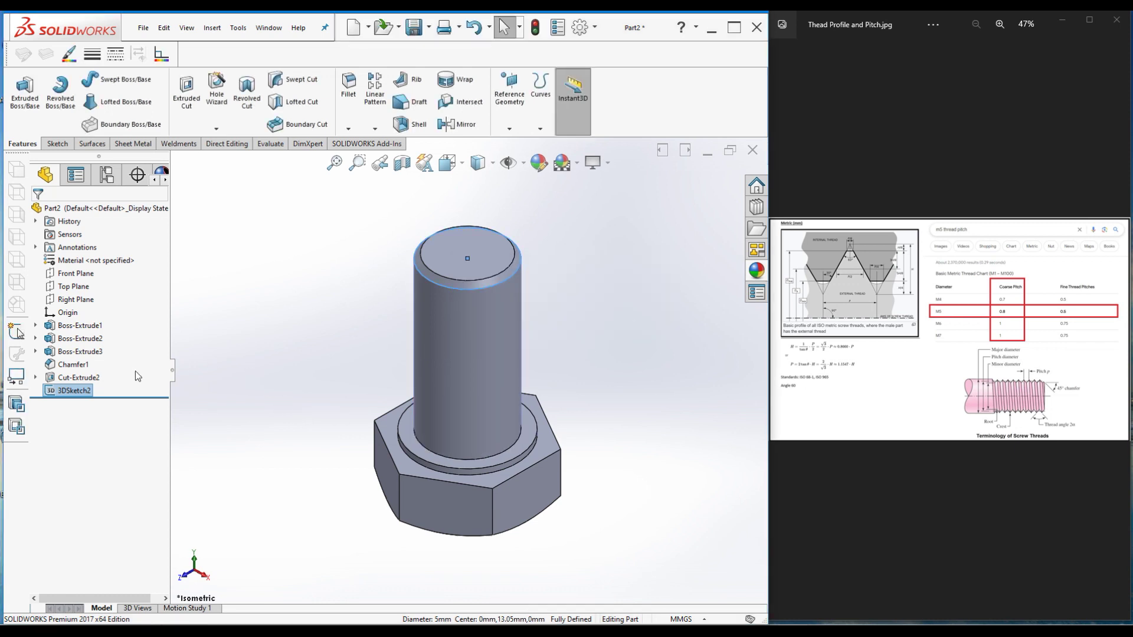
click(357, 257)
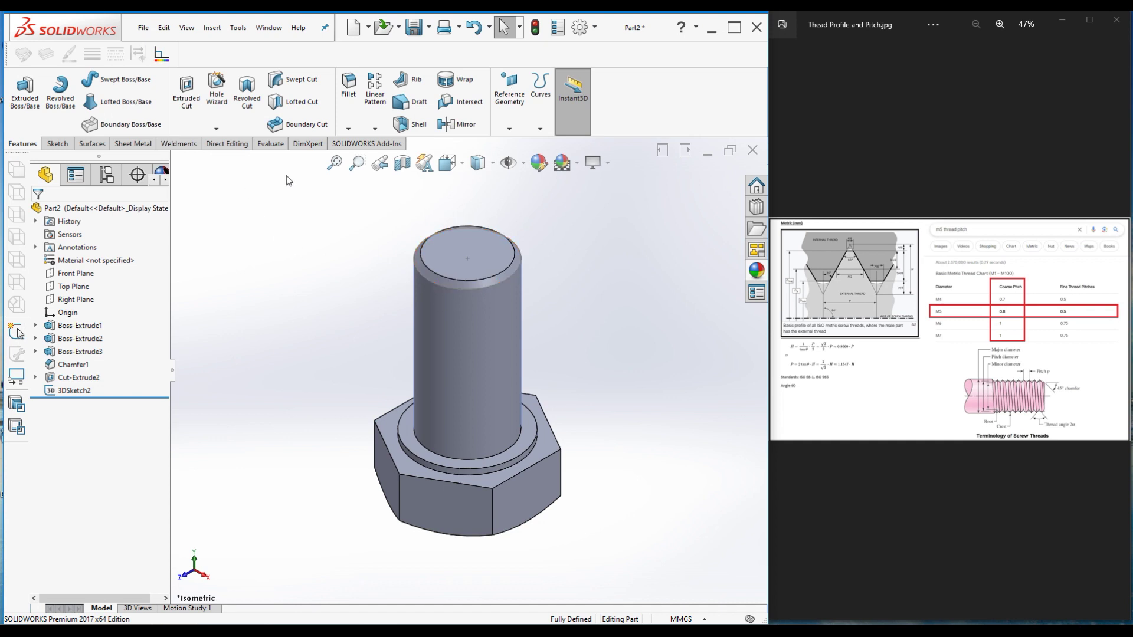
click(539, 129)
click(537, 217)
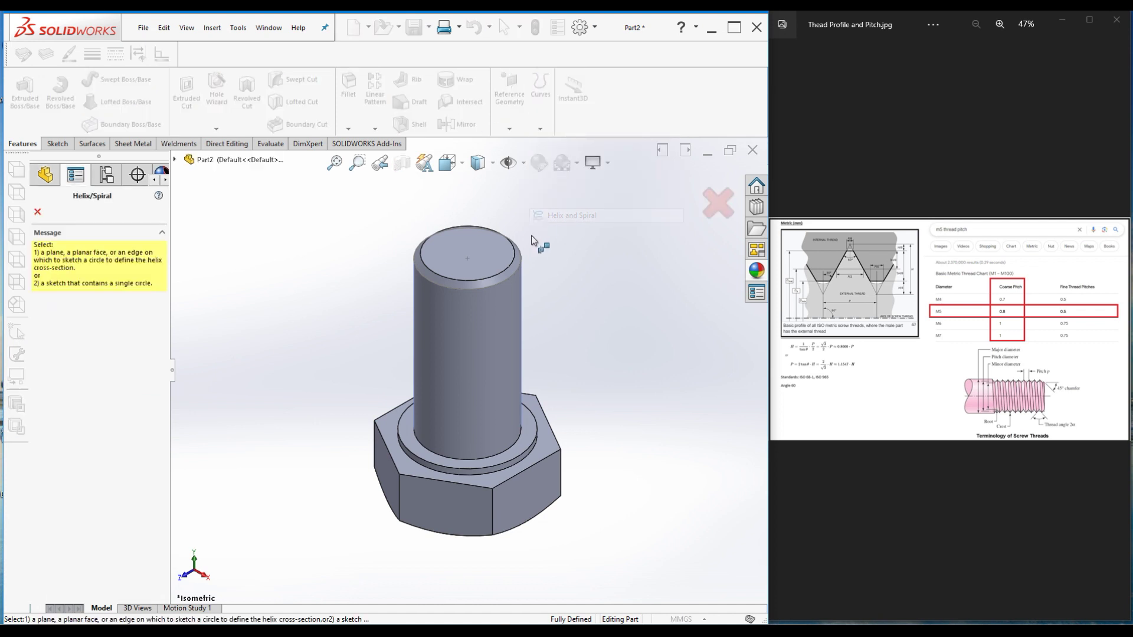
click(520, 257)
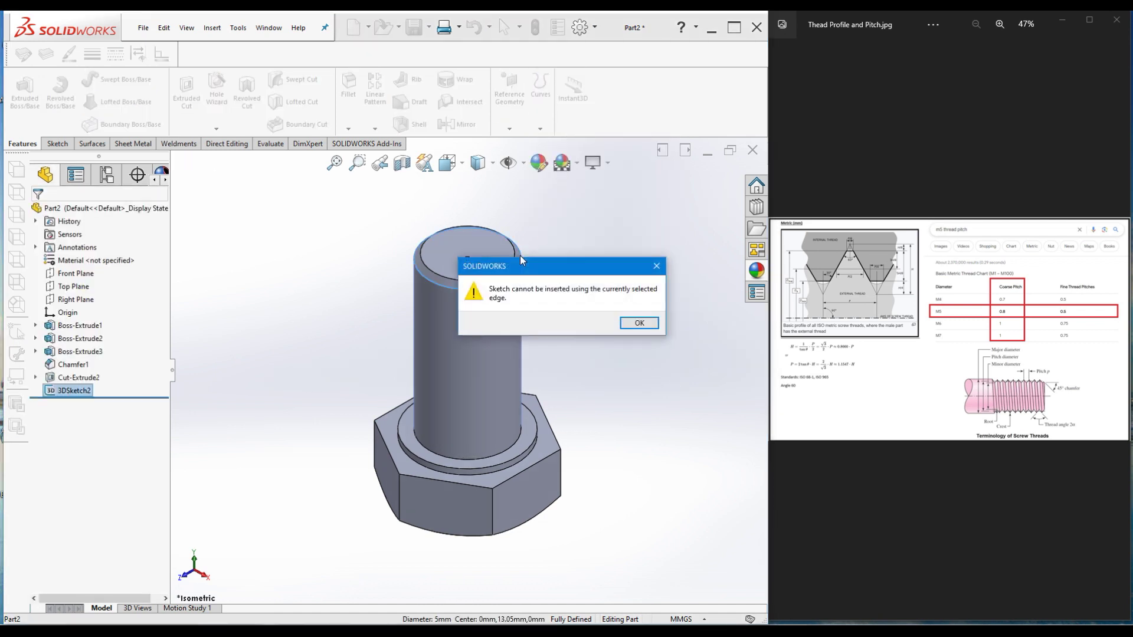
click(639, 323)
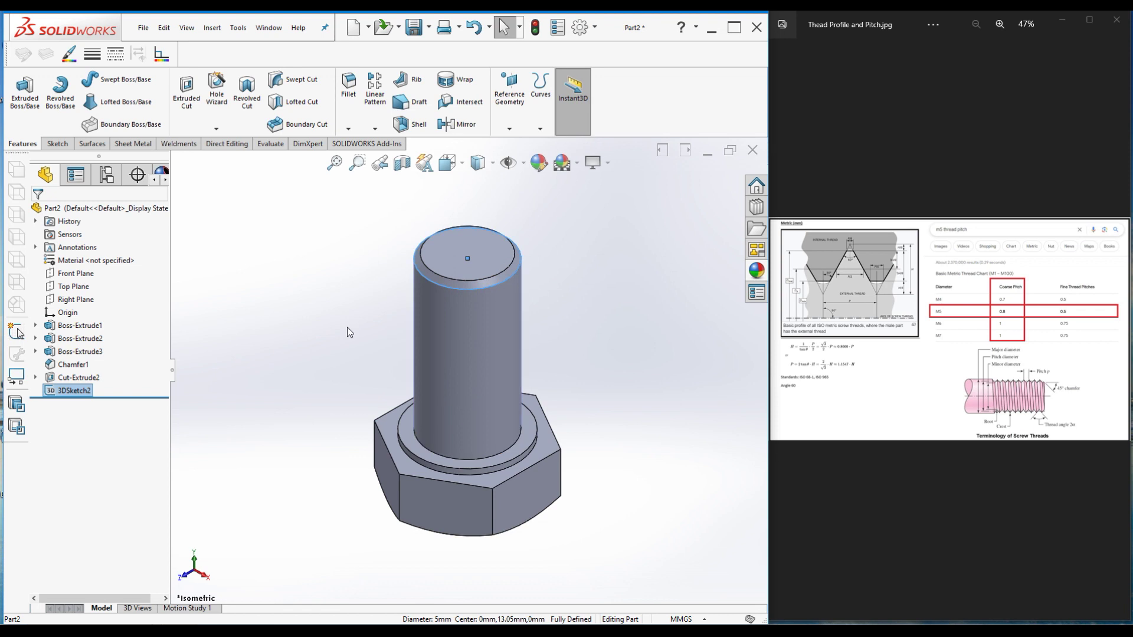
right_click(66, 390)
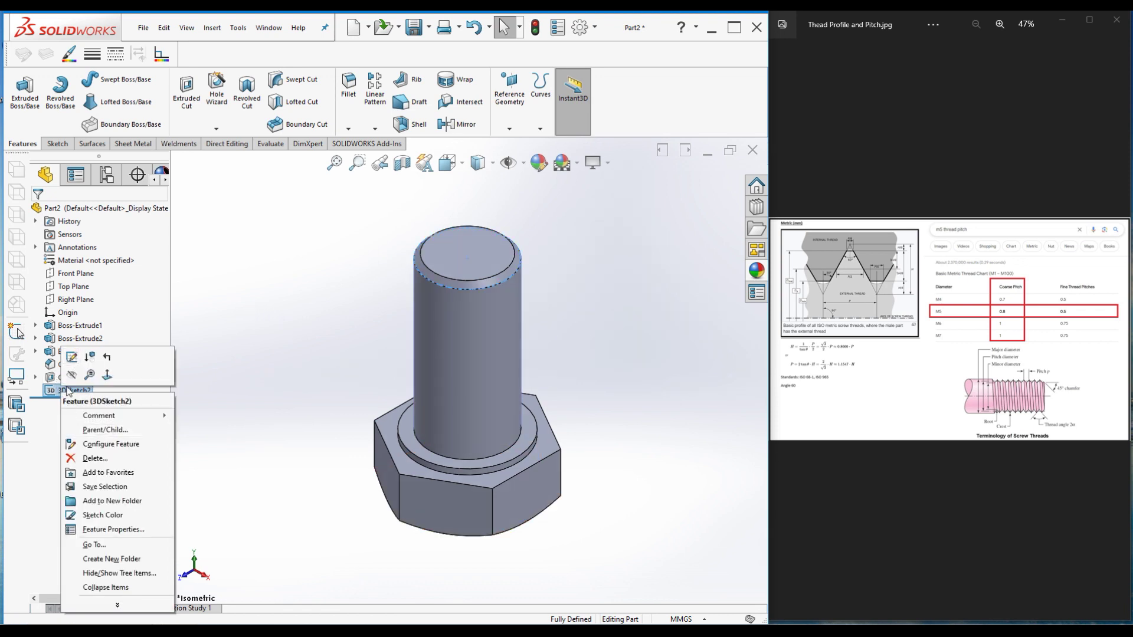
click(72, 361)
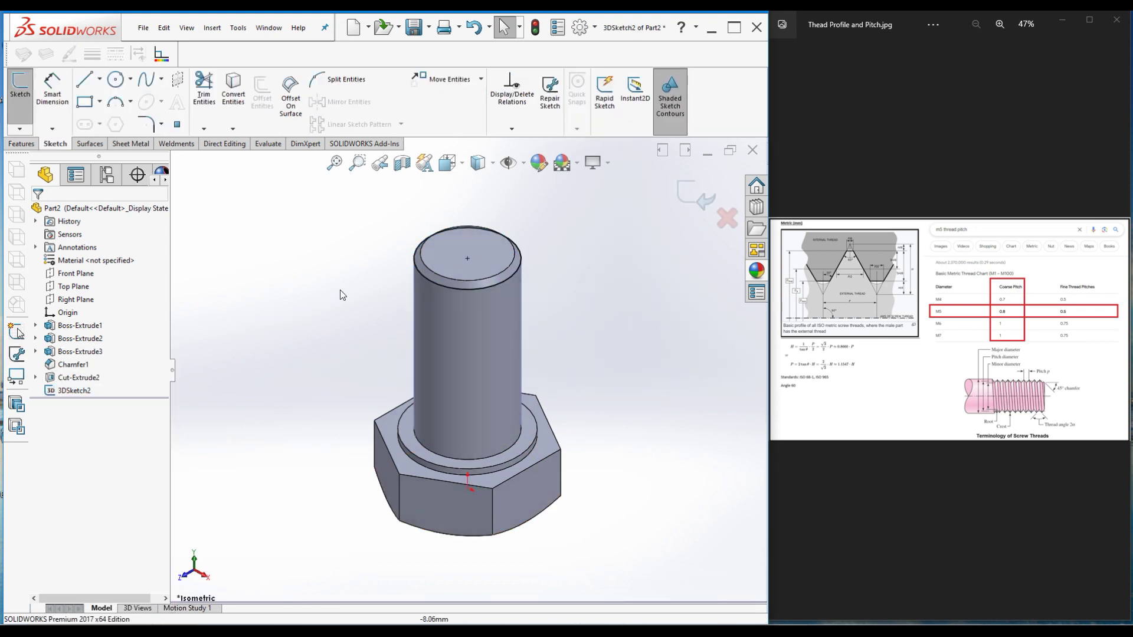
click(406, 280)
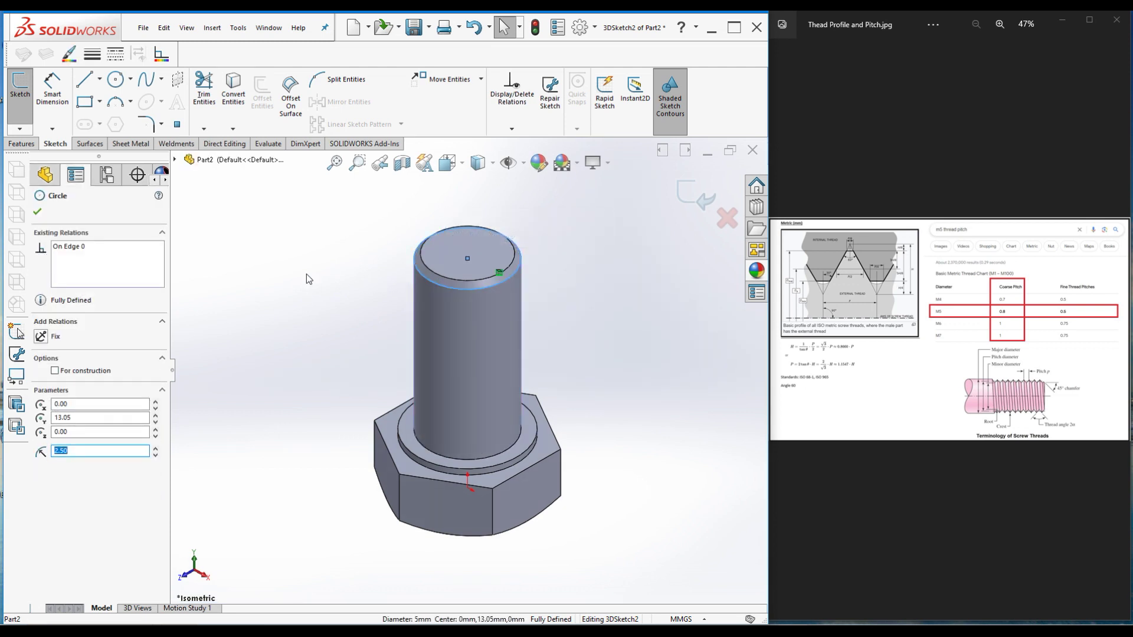
click(37, 212)
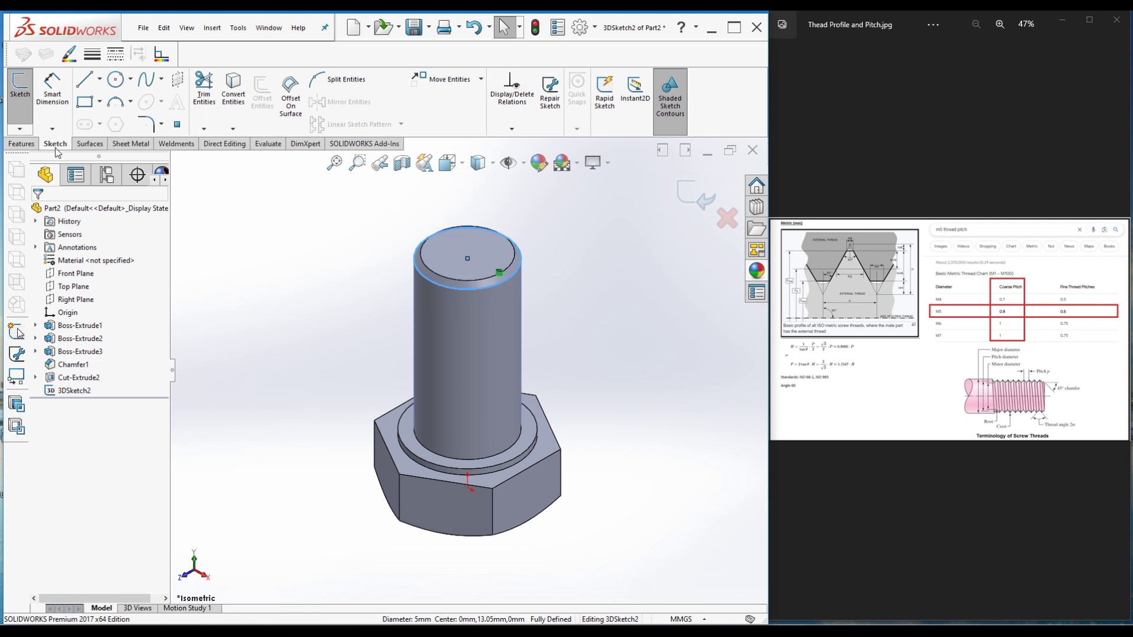
click(21, 144)
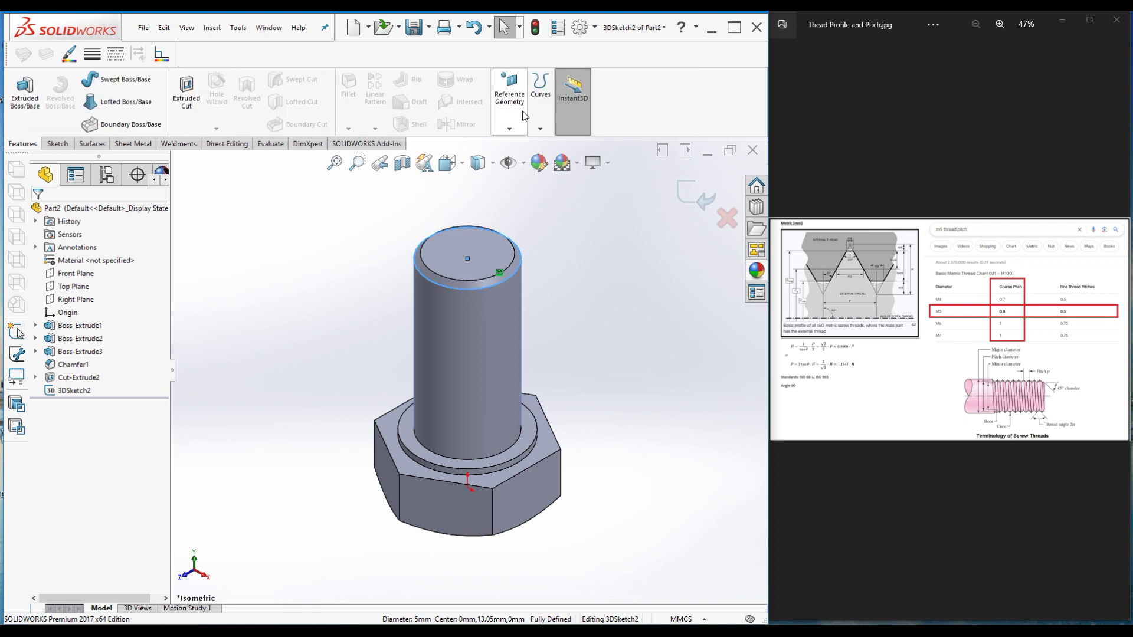
click(542, 96)
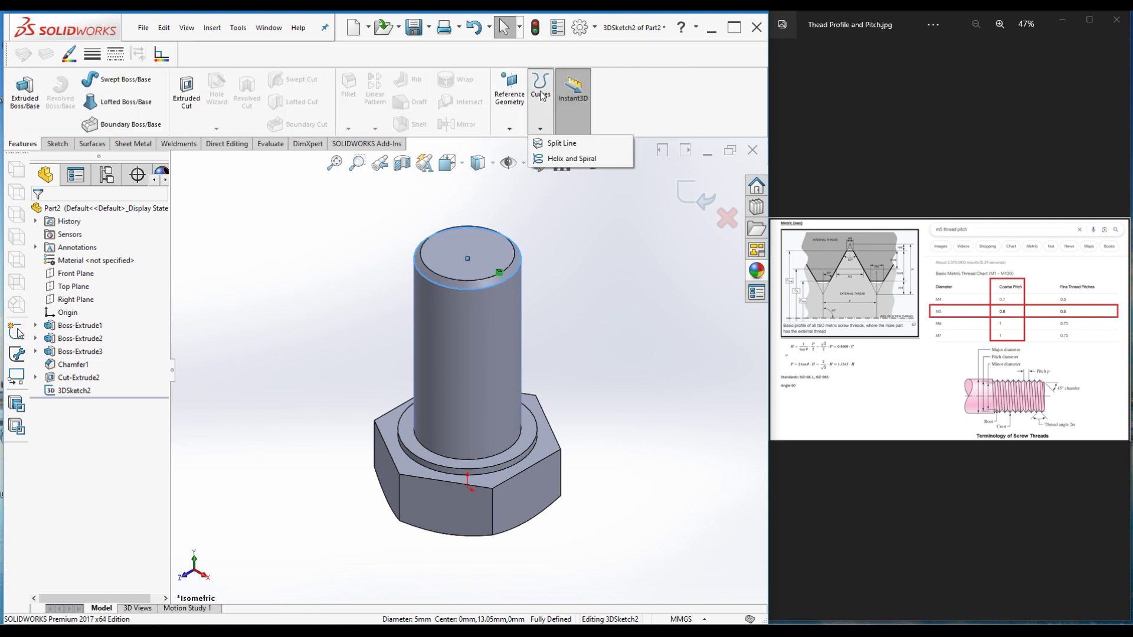
click(540, 160)
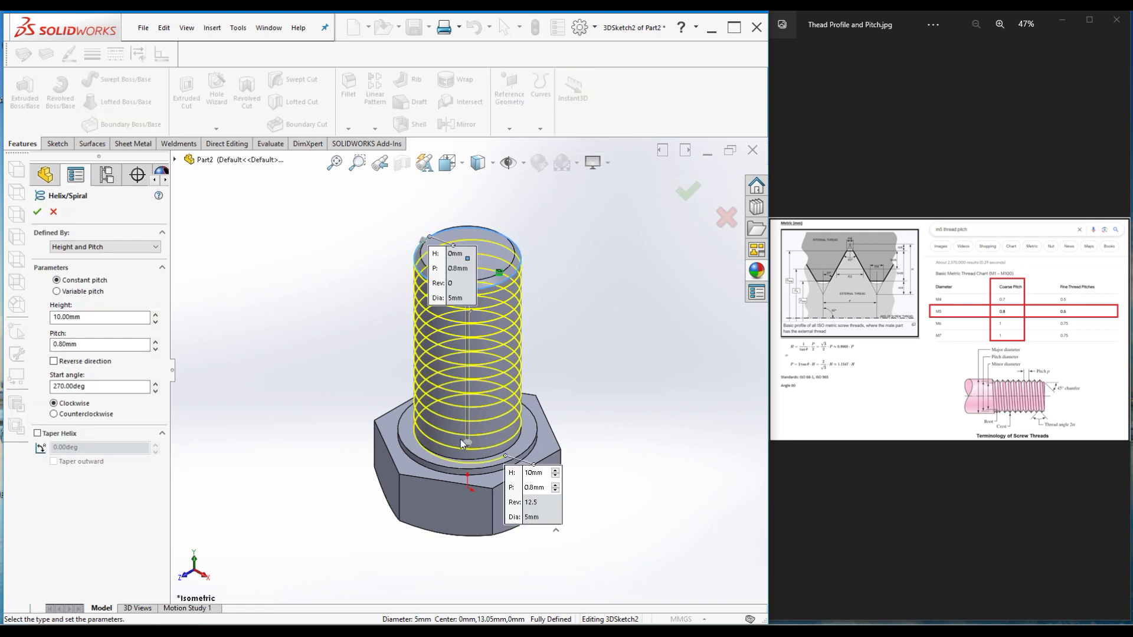
click(53, 212)
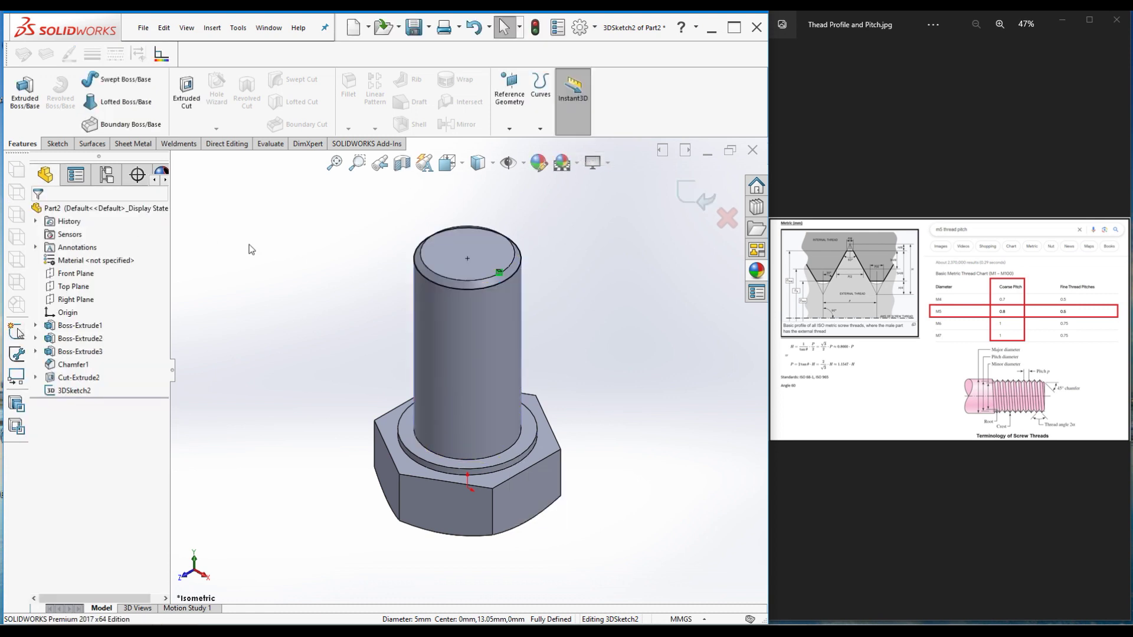
click(693, 196)
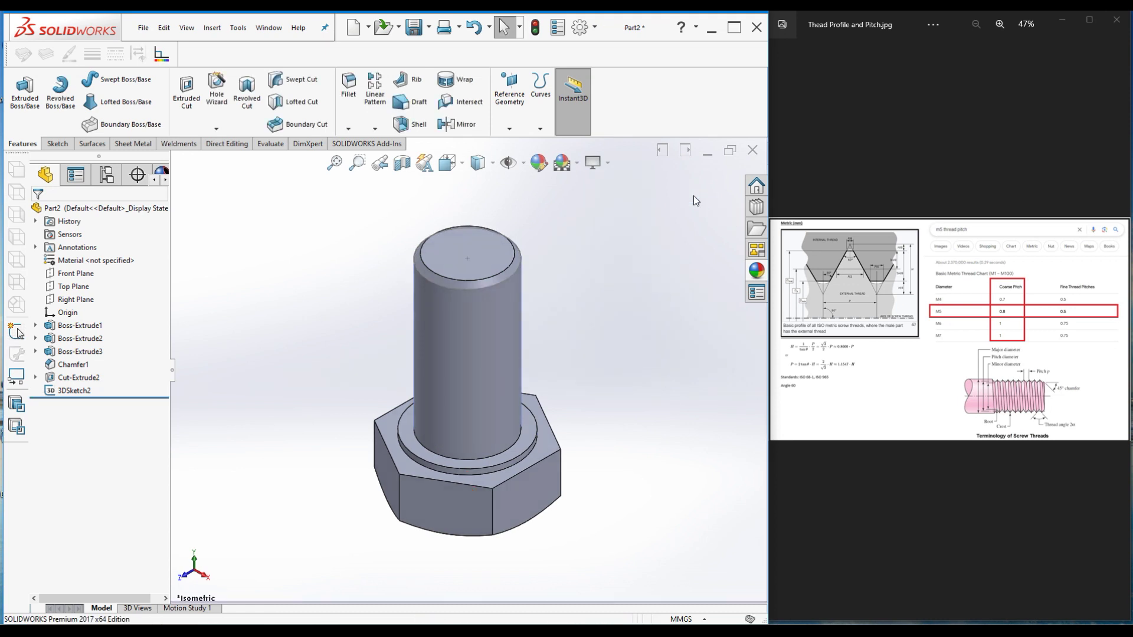
- Try to create a helix by picking the converted circle at the shank's chamfered end while its 3D sketch is closed
click(540, 128)
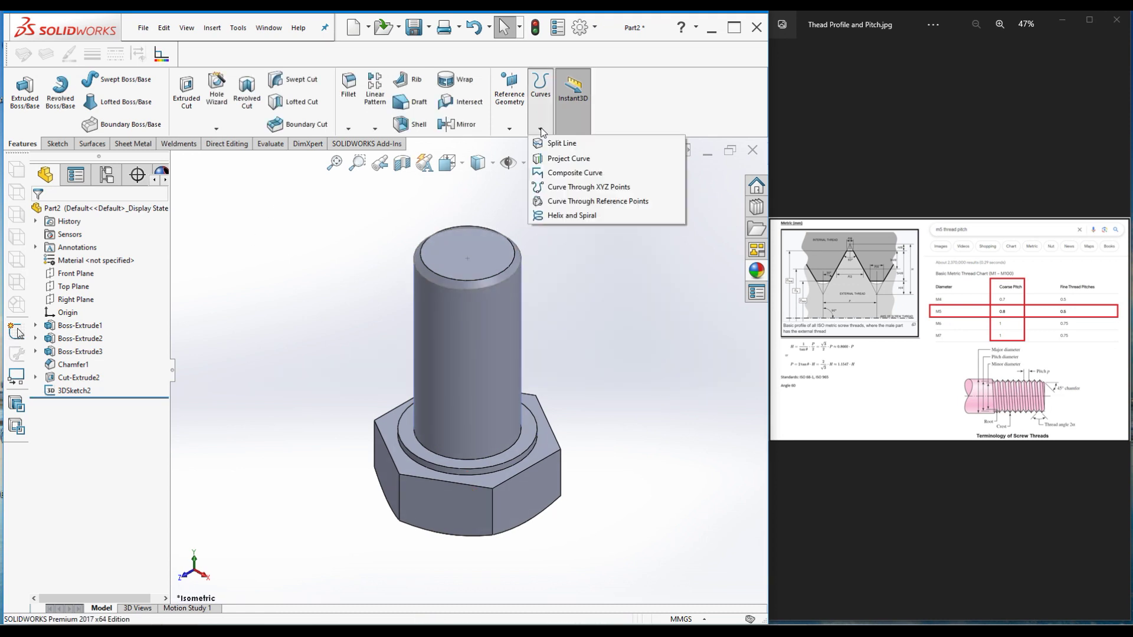
click(537, 215)
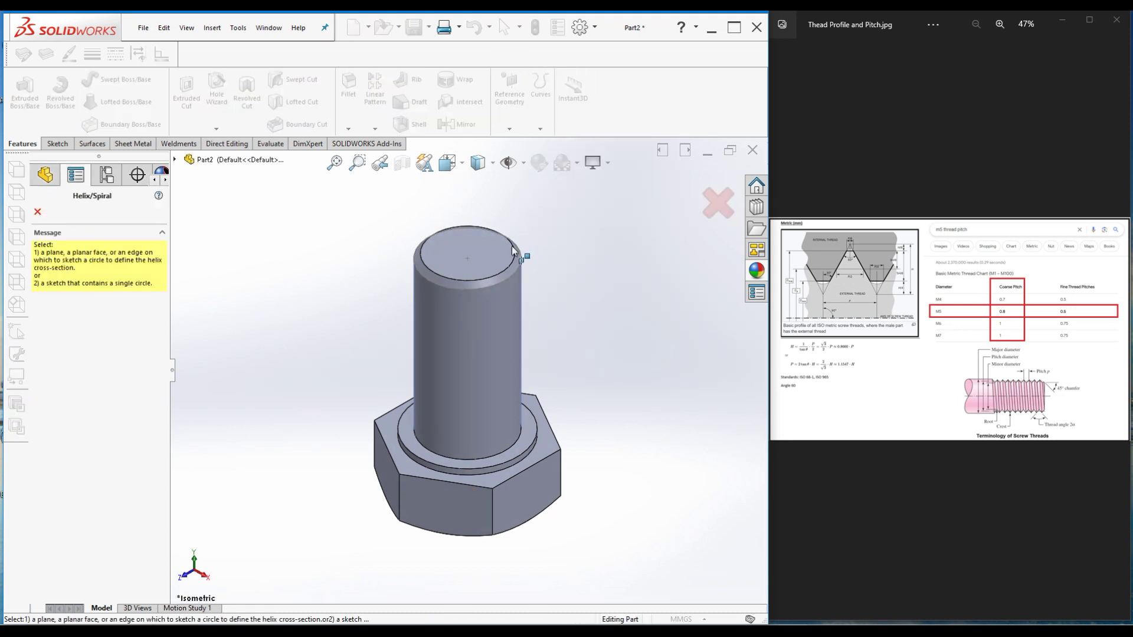
click(433, 284)
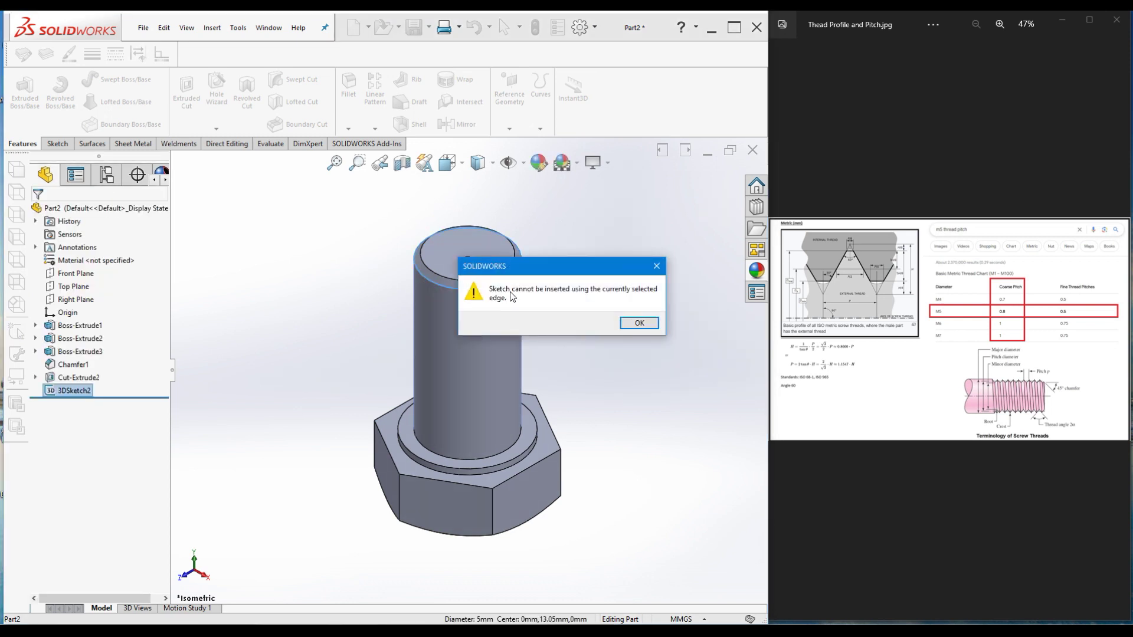
click(633, 324)
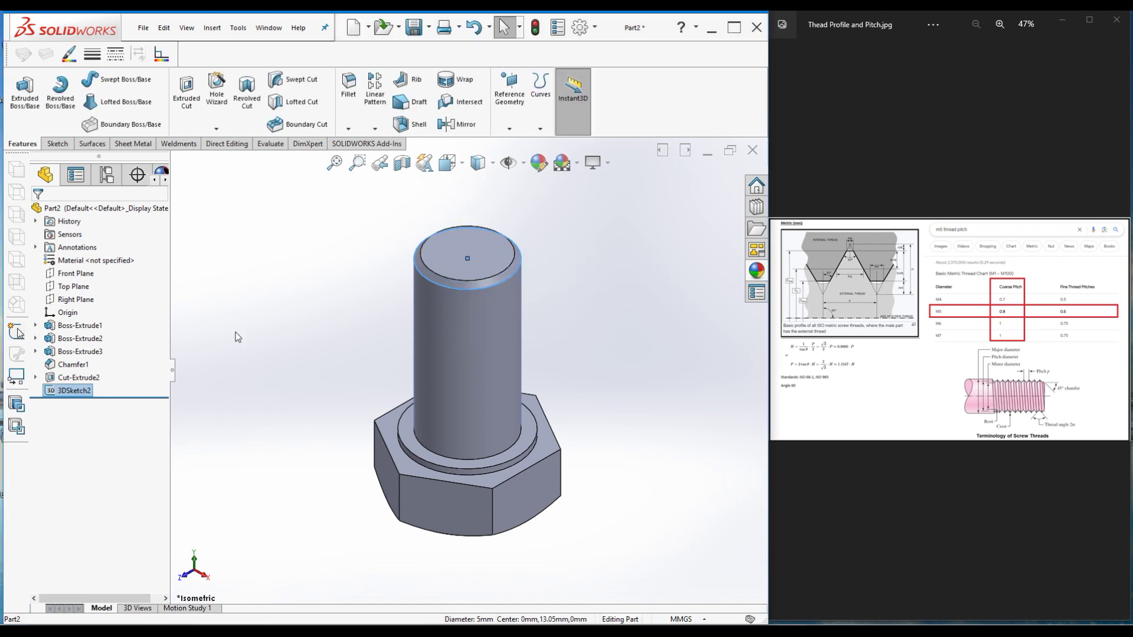
- Reopen the 3D sketch and create a clockwise constant-pitch helix from its circle with 10 mm height, 0.8 mm pitch and 270° start angle
right_click(70, 393)
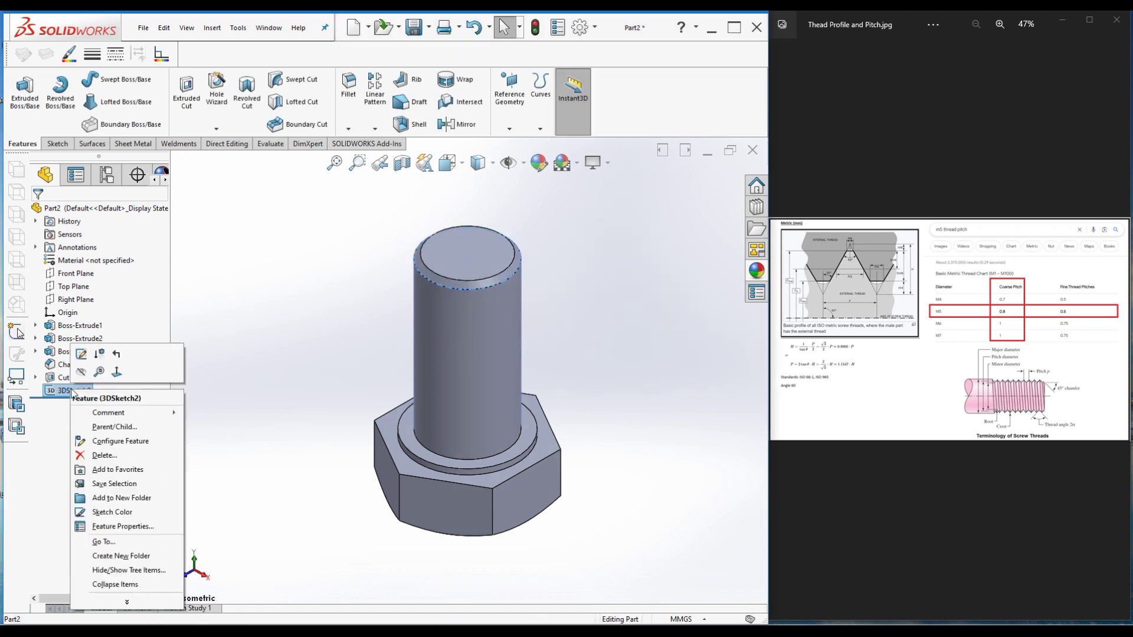
click(82, 354)
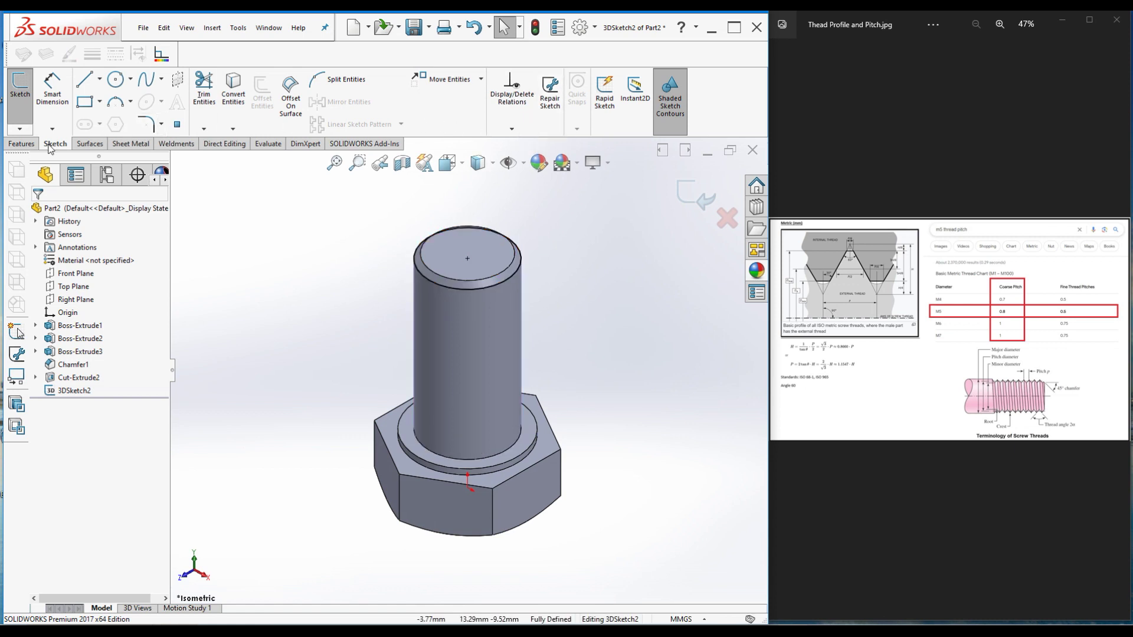
click(21, 143)
click(540, 129)
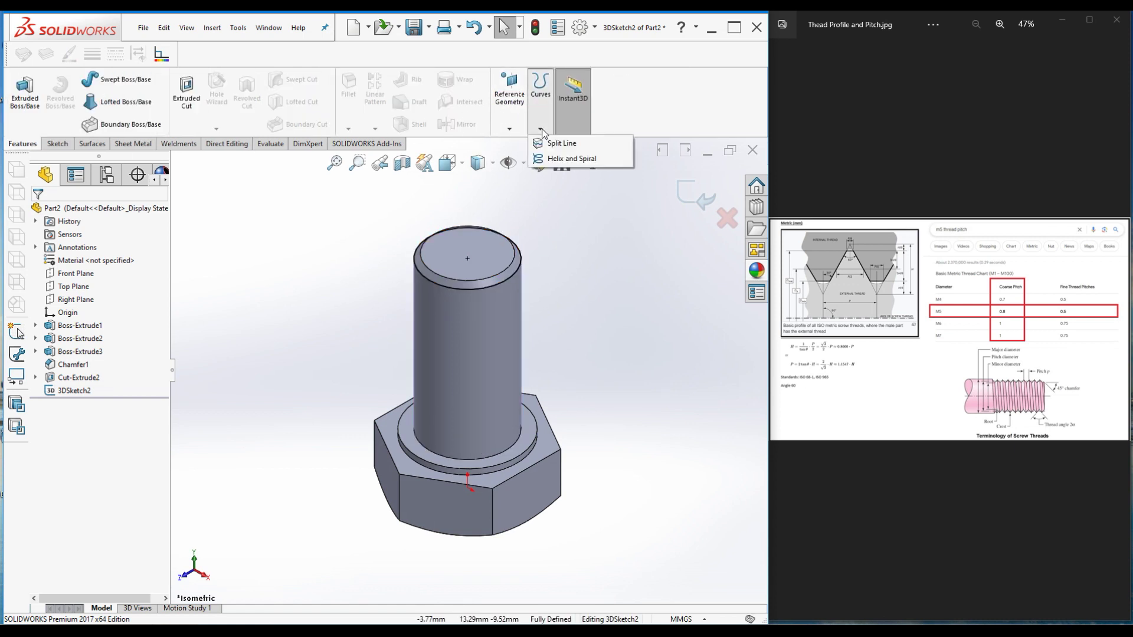
click(570, 158)
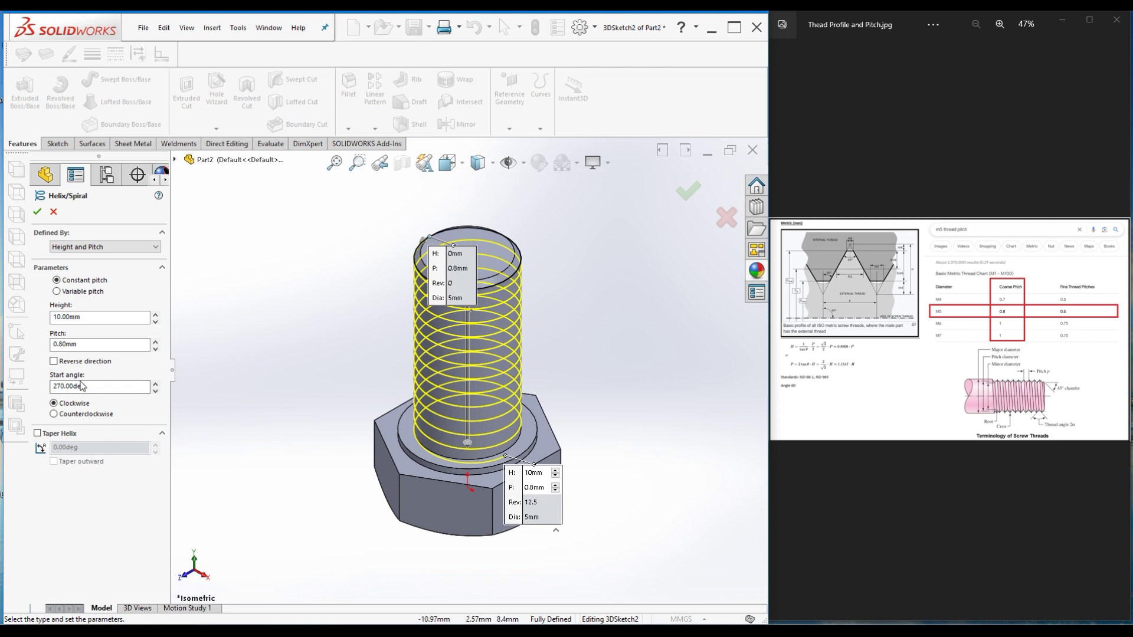
click(175, 160)
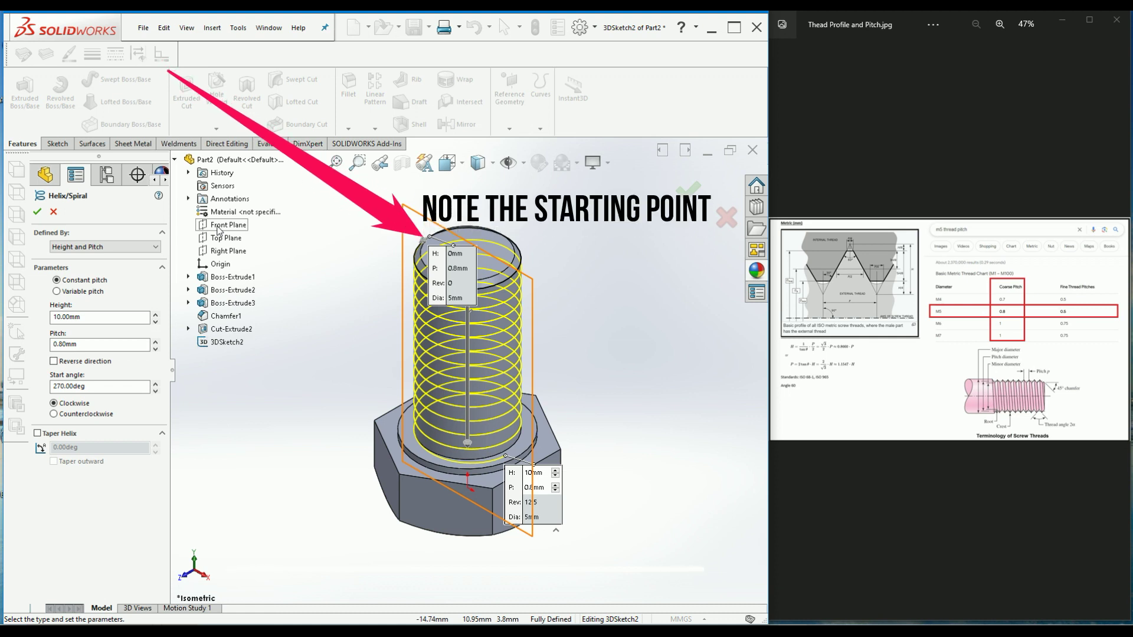
click(38, 212)
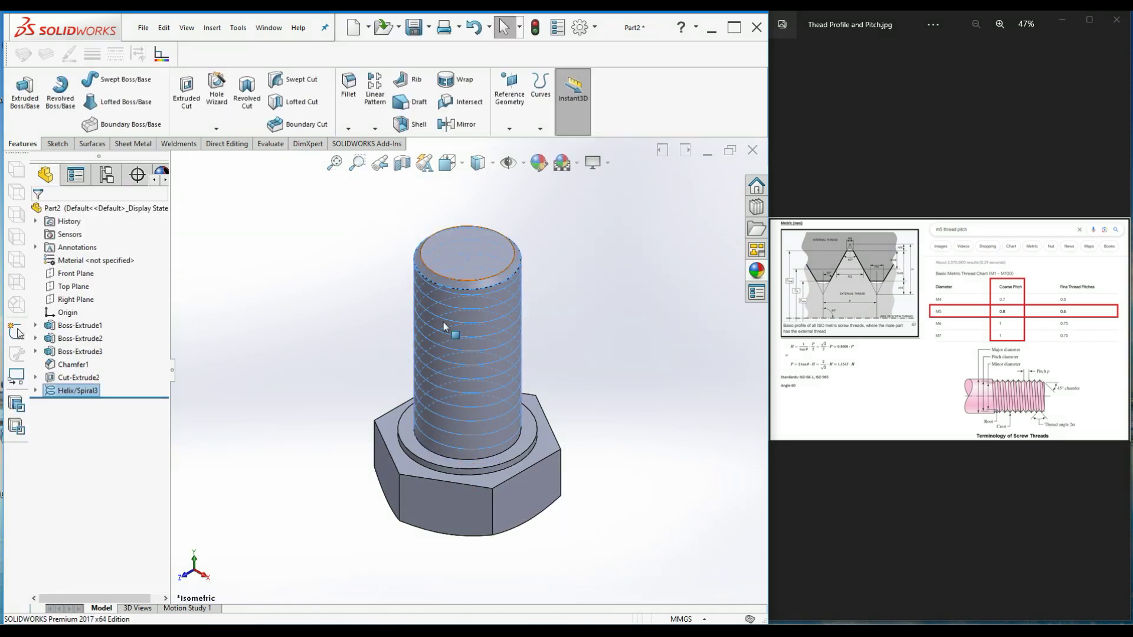
- On the Front Plane, sketch a closed trapezoidal thread profile about 0.44 mm deep, starting at the helix start point and narrowing into the shank
click(79, 276)
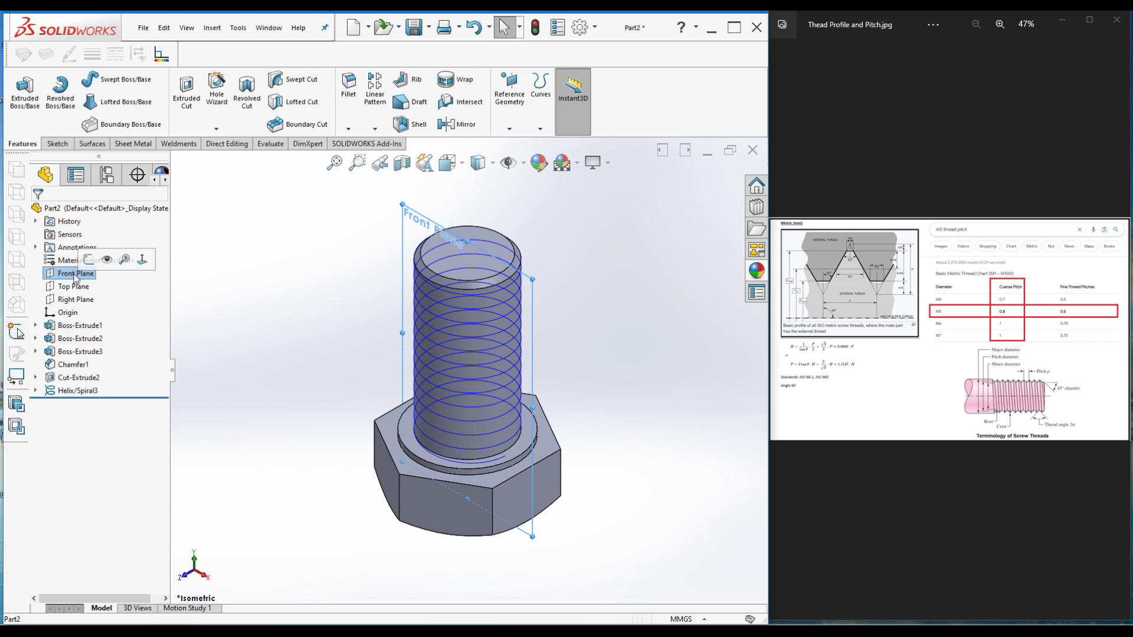
click(88, 263)
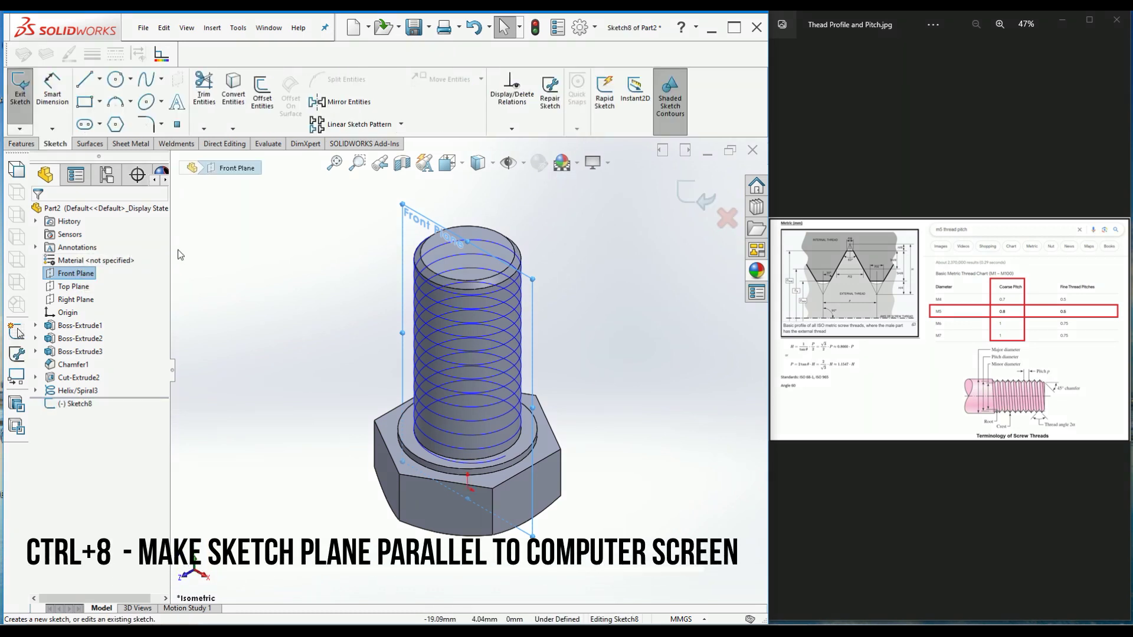
key(ctrl+8)
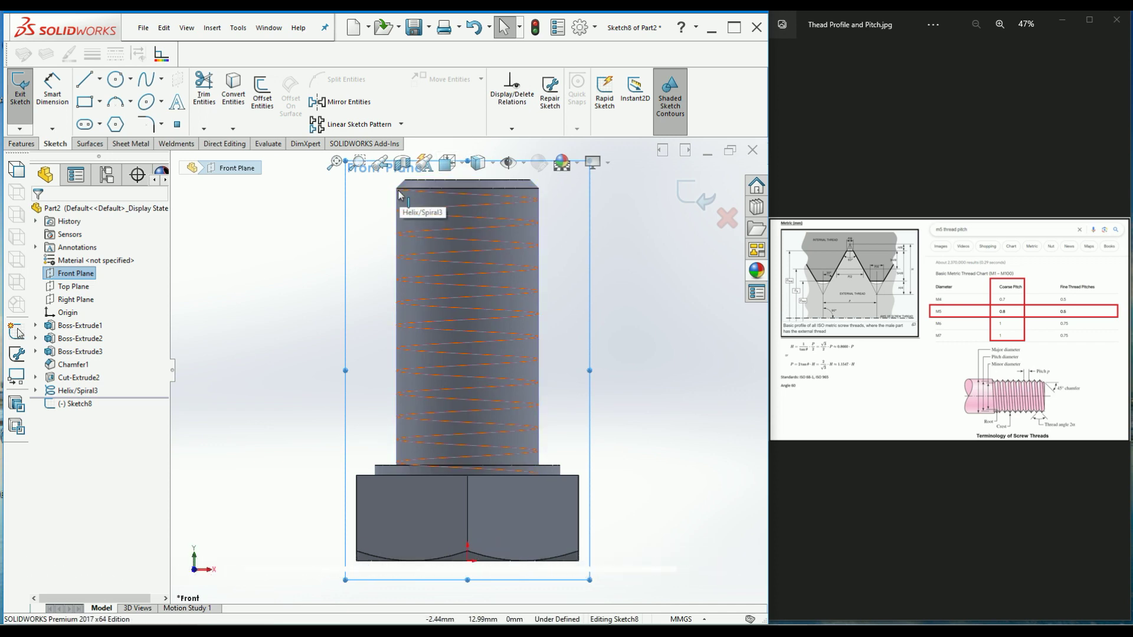
scroll(401, 263, down, 3)
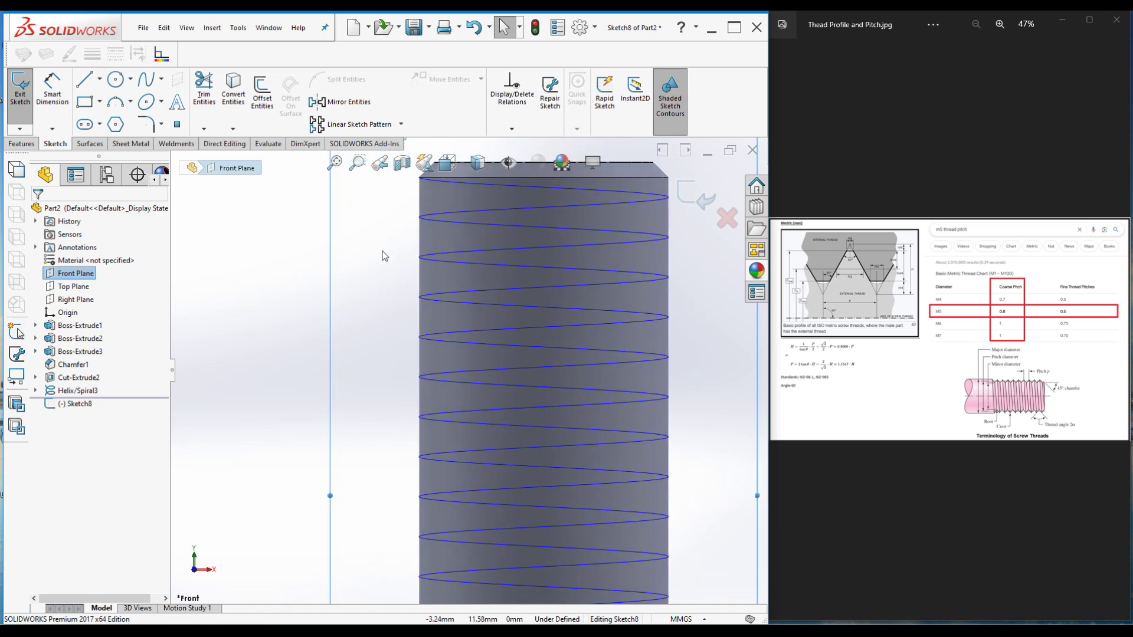
scroll(433, 244, up, 2)
scroll(507, 322, down, 1)
scroll(475, 356, down, 3)
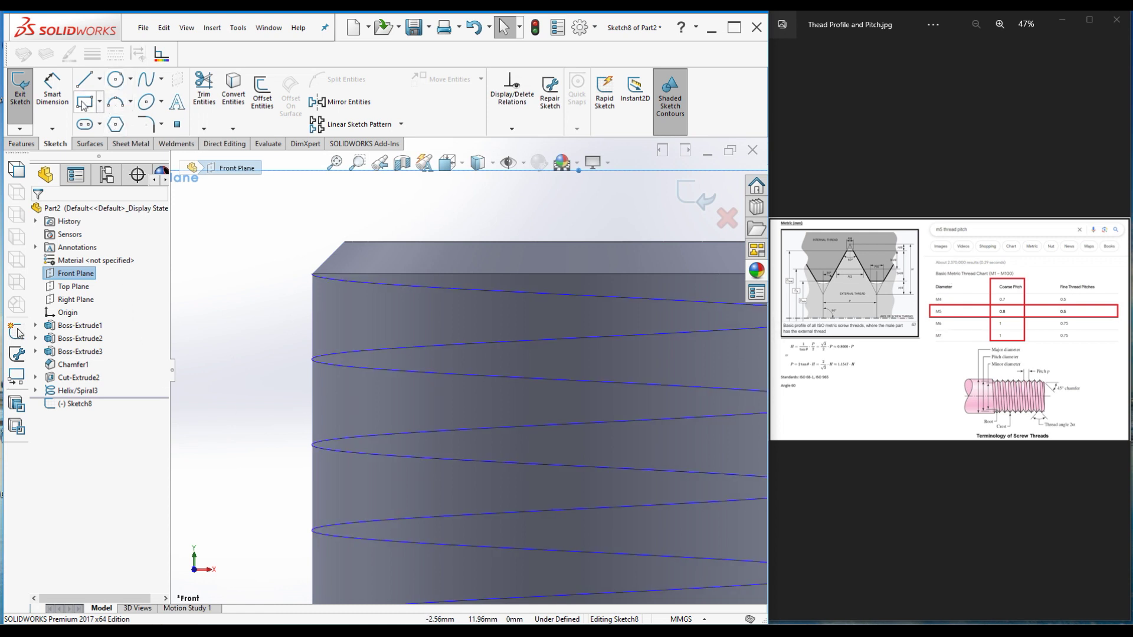
click(84, 79)
scroll(303, 289, down, 2)
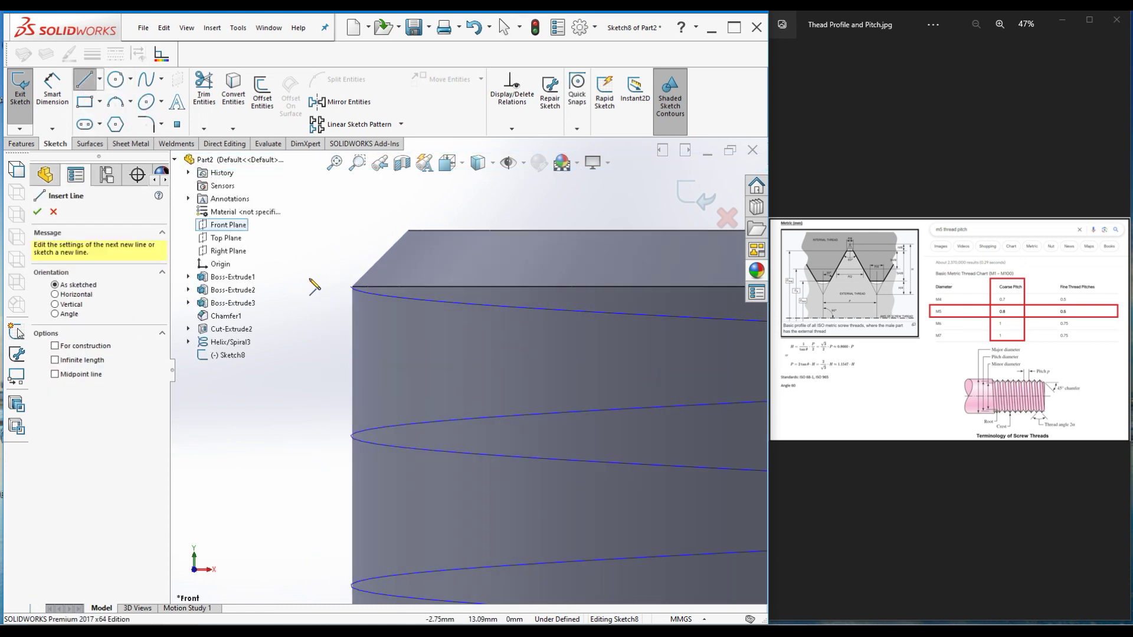
click(351, 288)
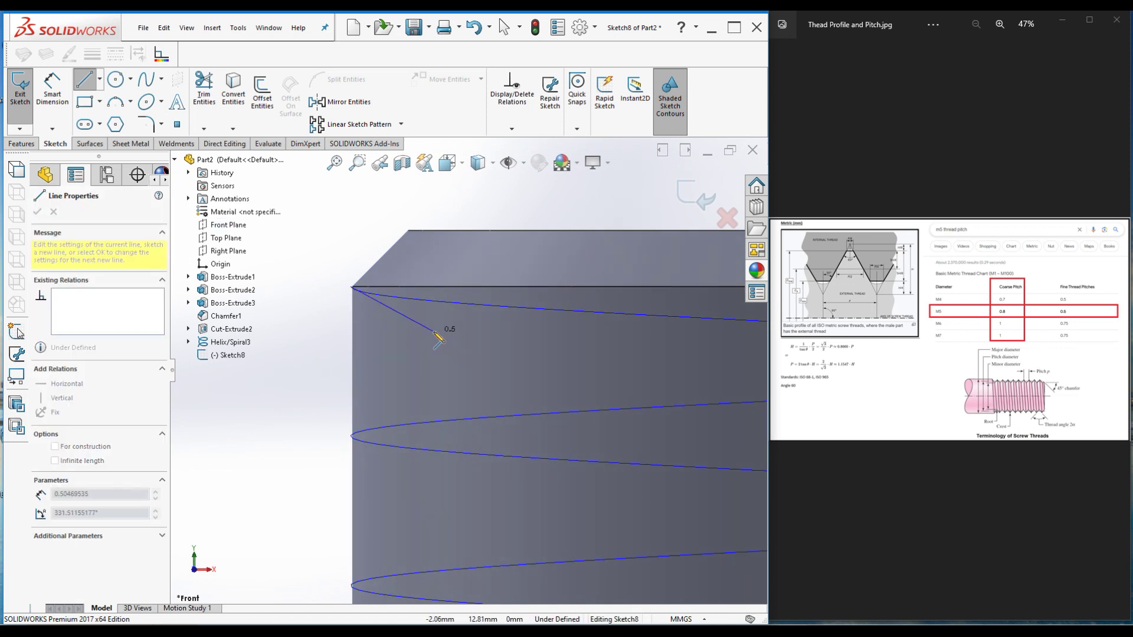
click(433, 370)
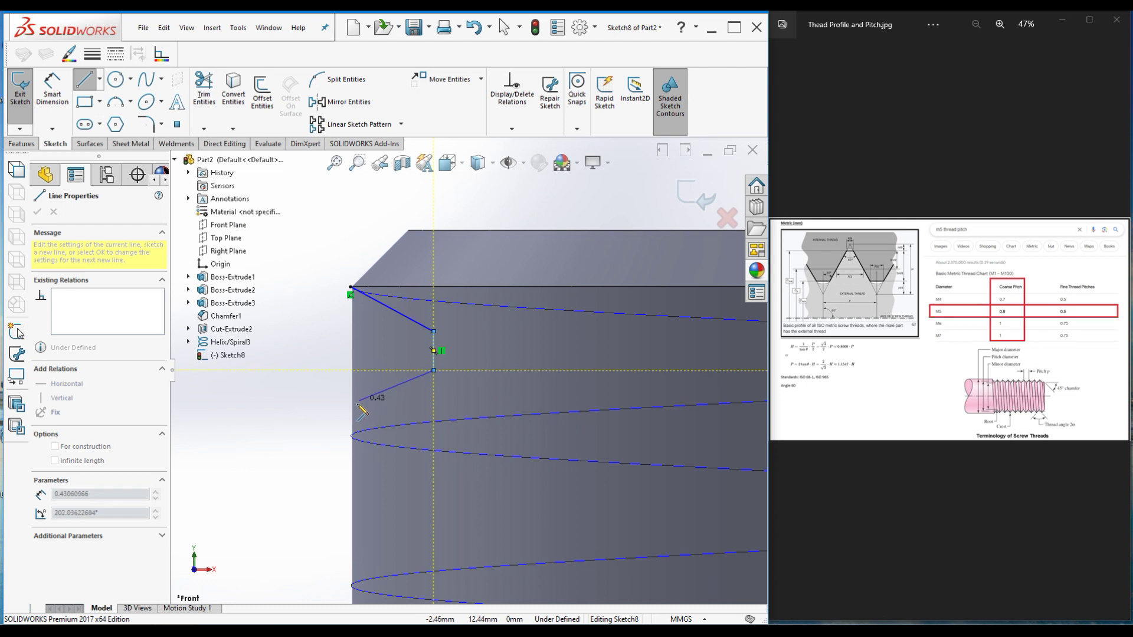
click(351, 413)
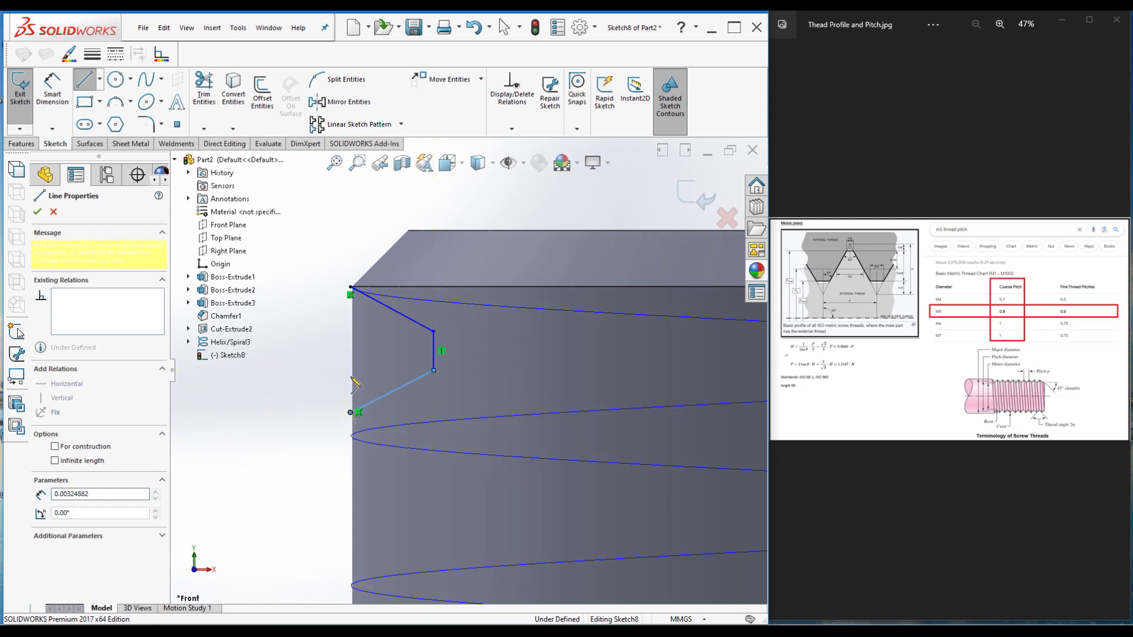
click(350, 288)
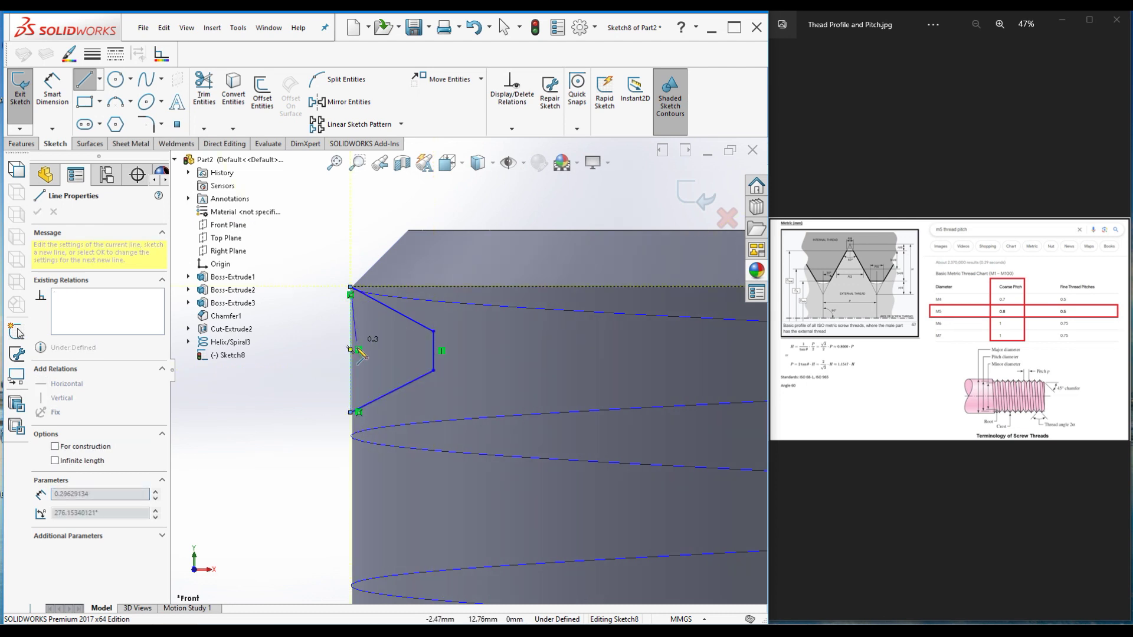
key(Escape)
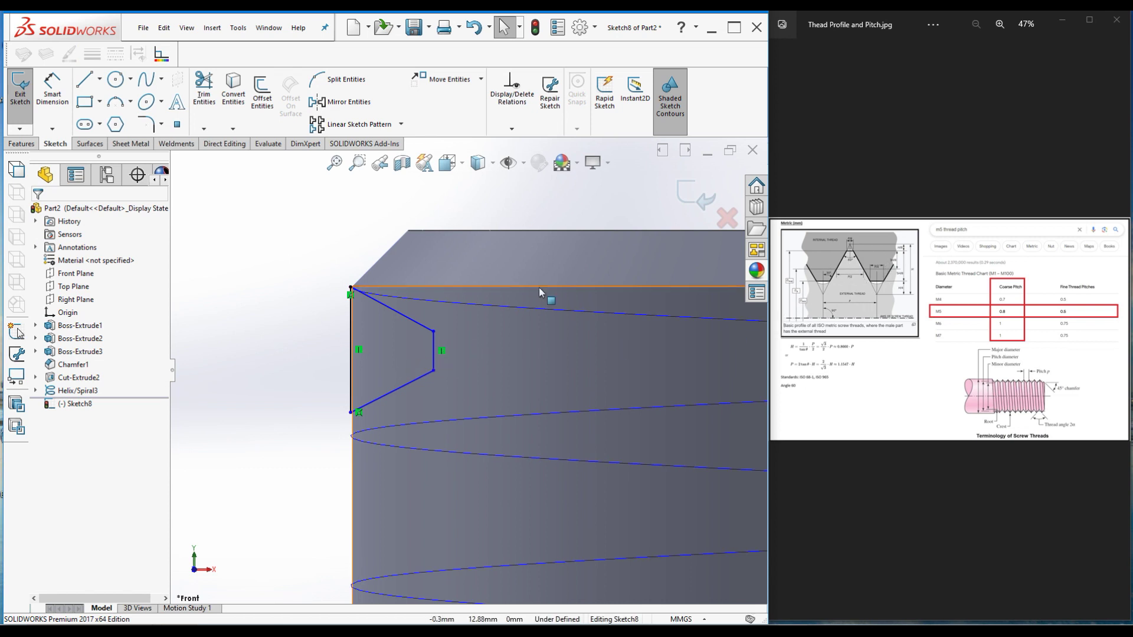
- Dimension the thread profile's horizontal depth between its outer vertical line and inner flat with the equation =0.8660*0.8*5/8
click(55, 82)
click(351, 381)
click(432, 354)
click(384, 202)
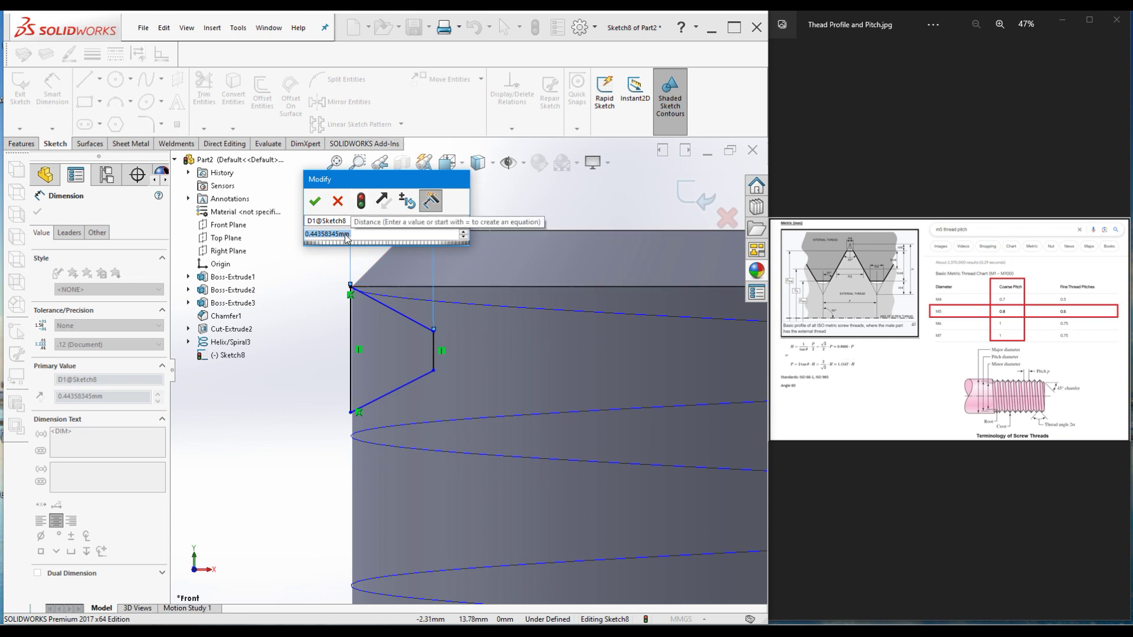
text(=0.)
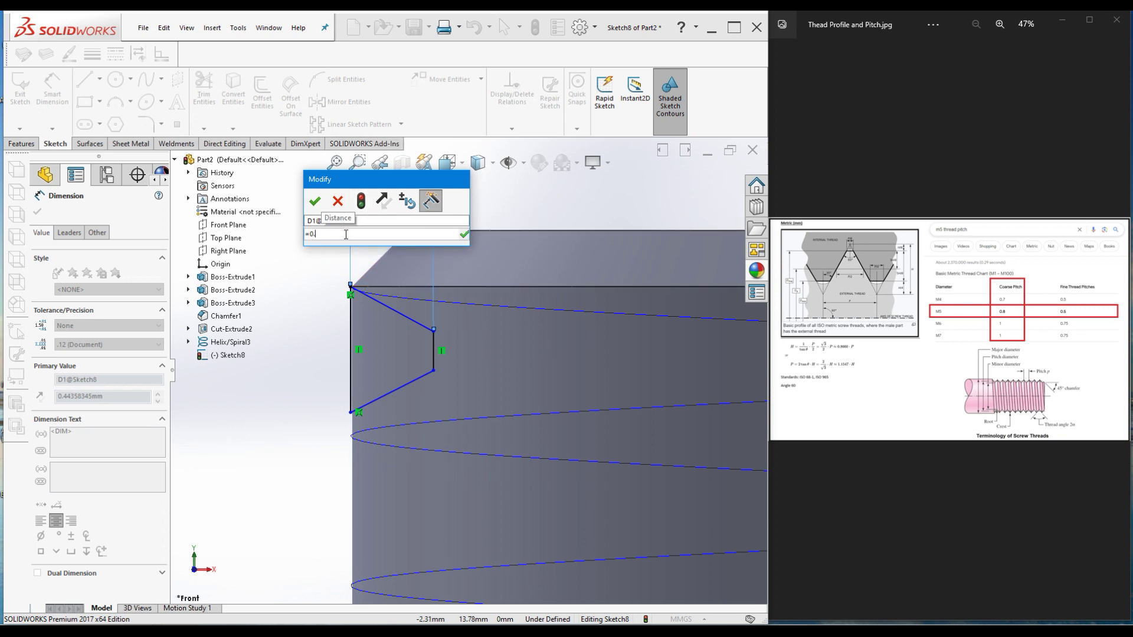
text(8660*0.8)
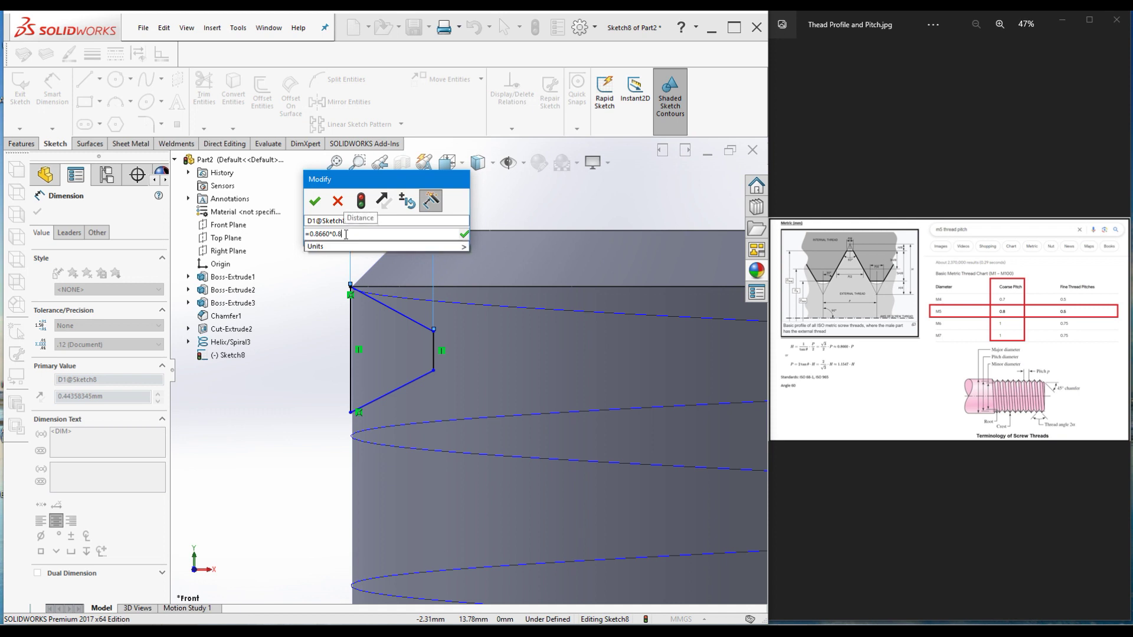
text(*)
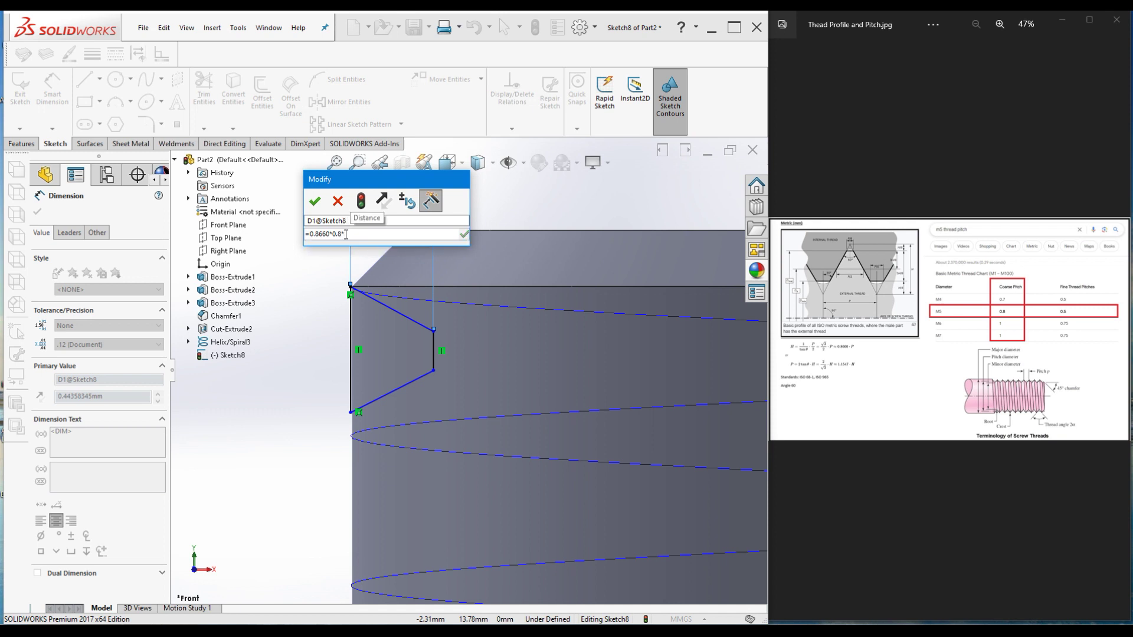
text(5/8)
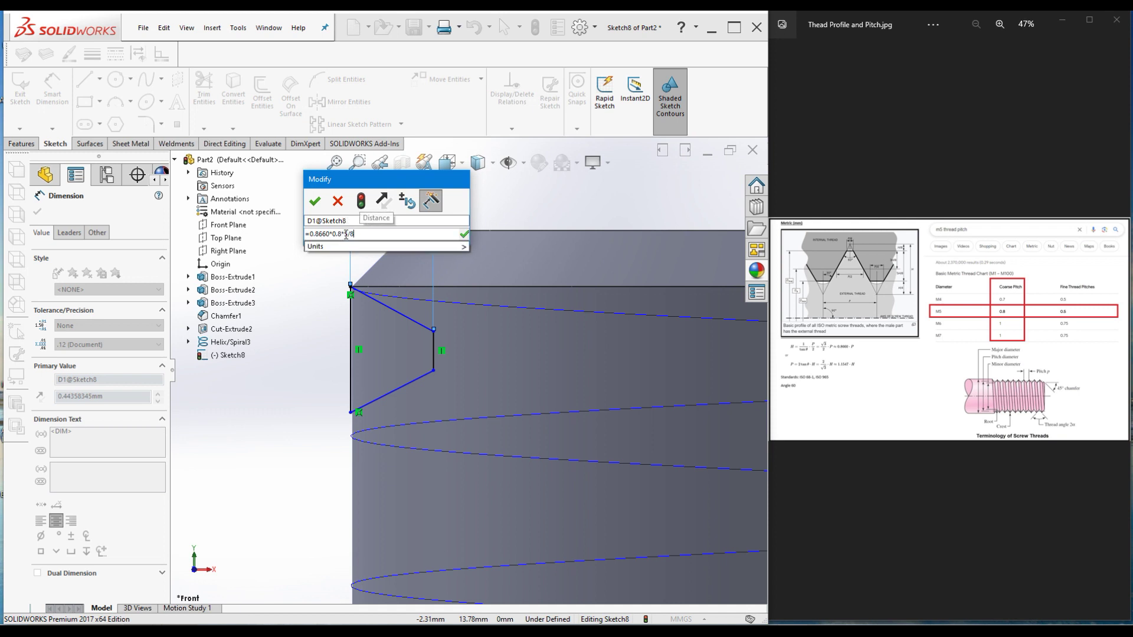
key(Return)
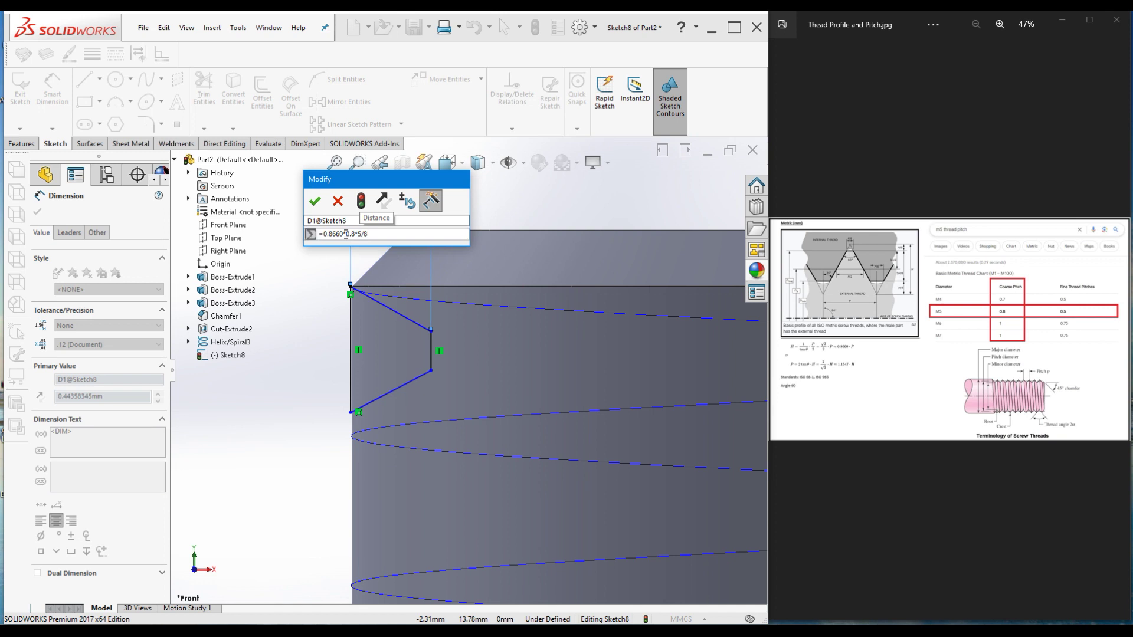
click(315, 201)
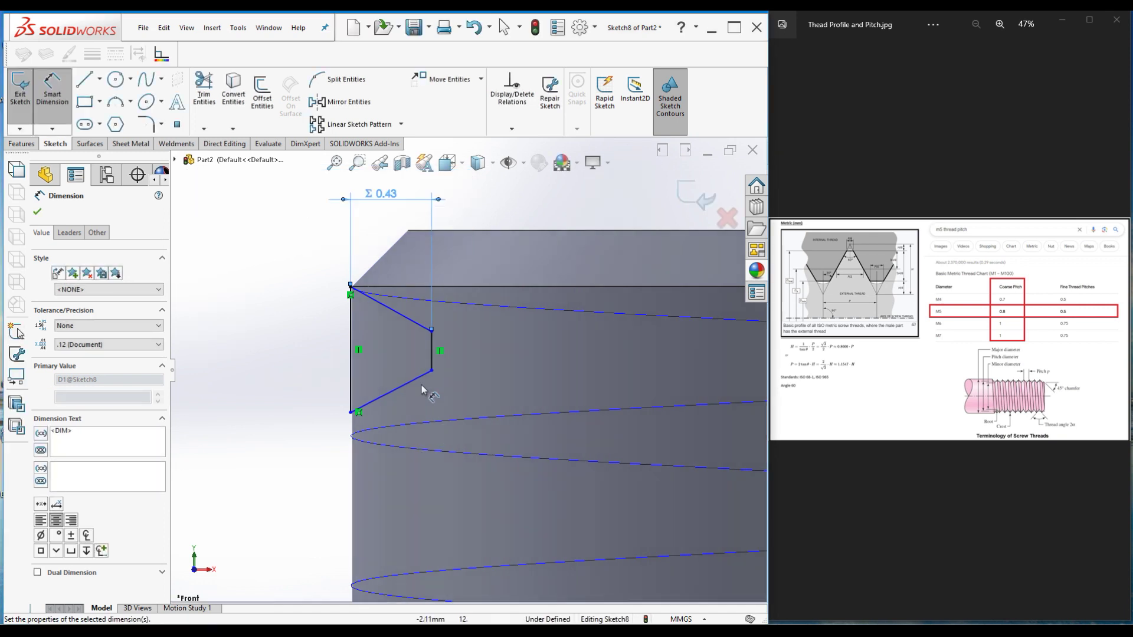
- Check the thread profile chart and dimension the profile's short inner vertical line as 0.8/4 mm
click(432, 349)
click(478, 351)
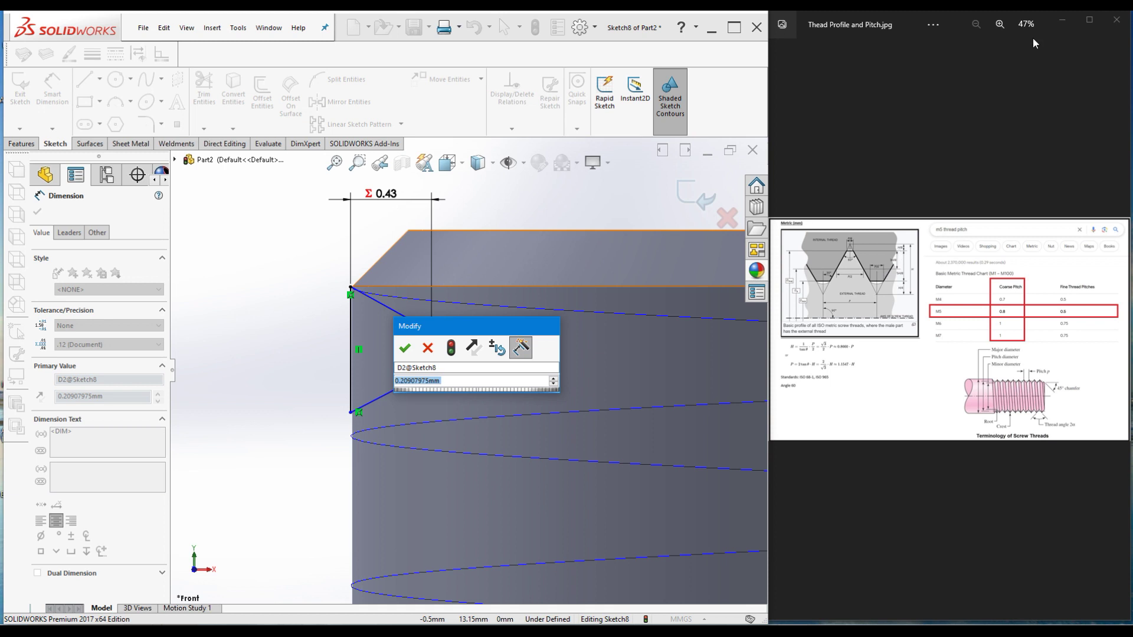
click(1090, 20)
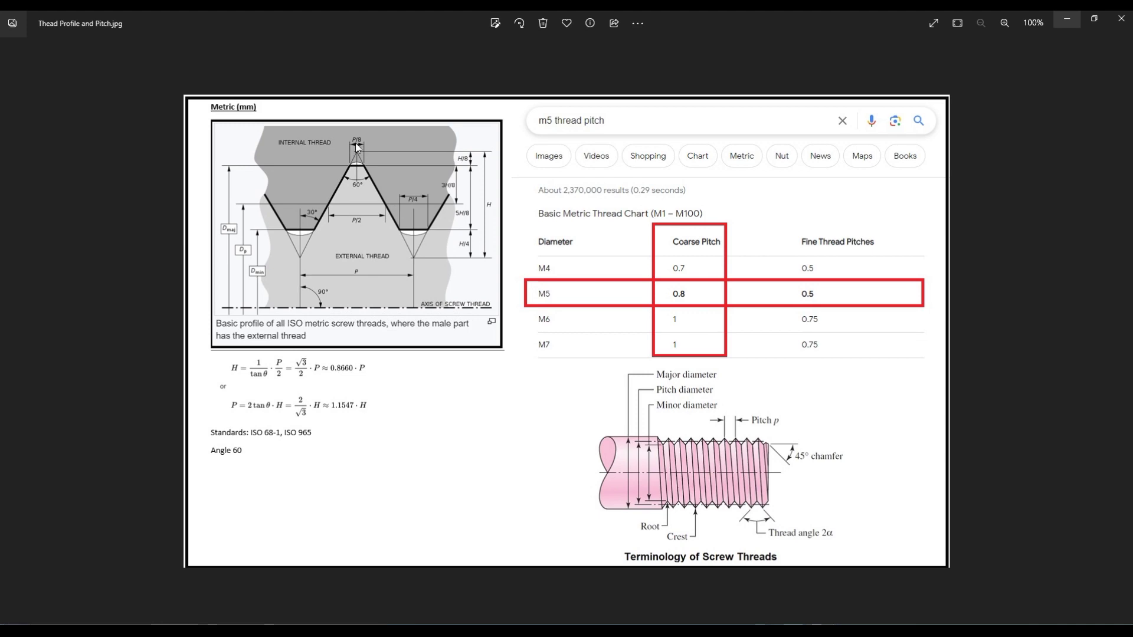
click(1084, 26)
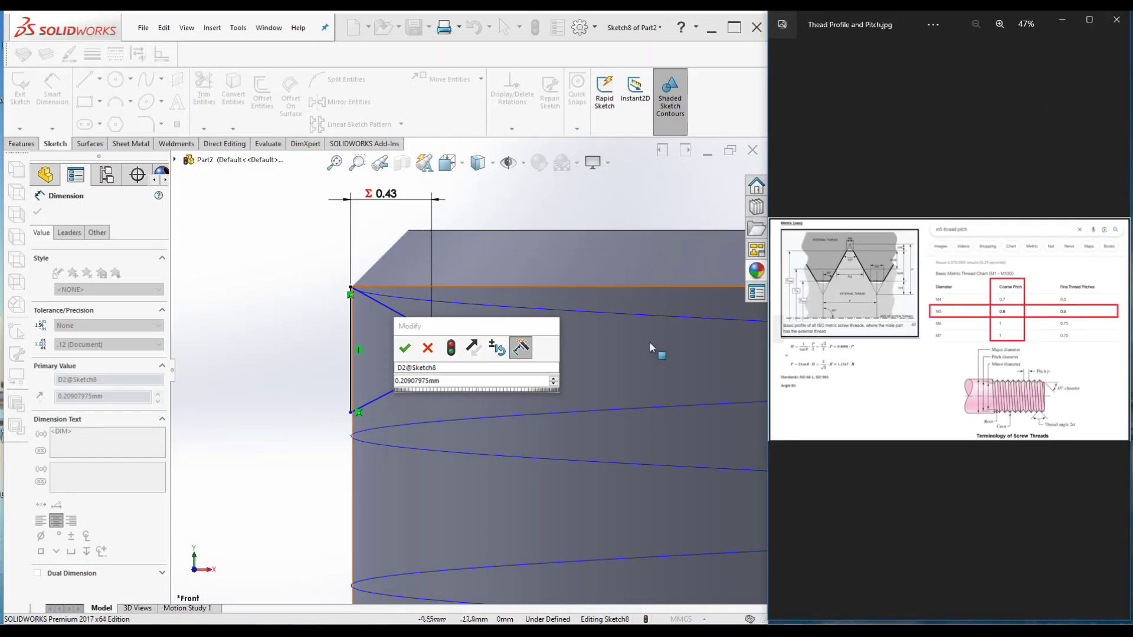
click(446, 385)
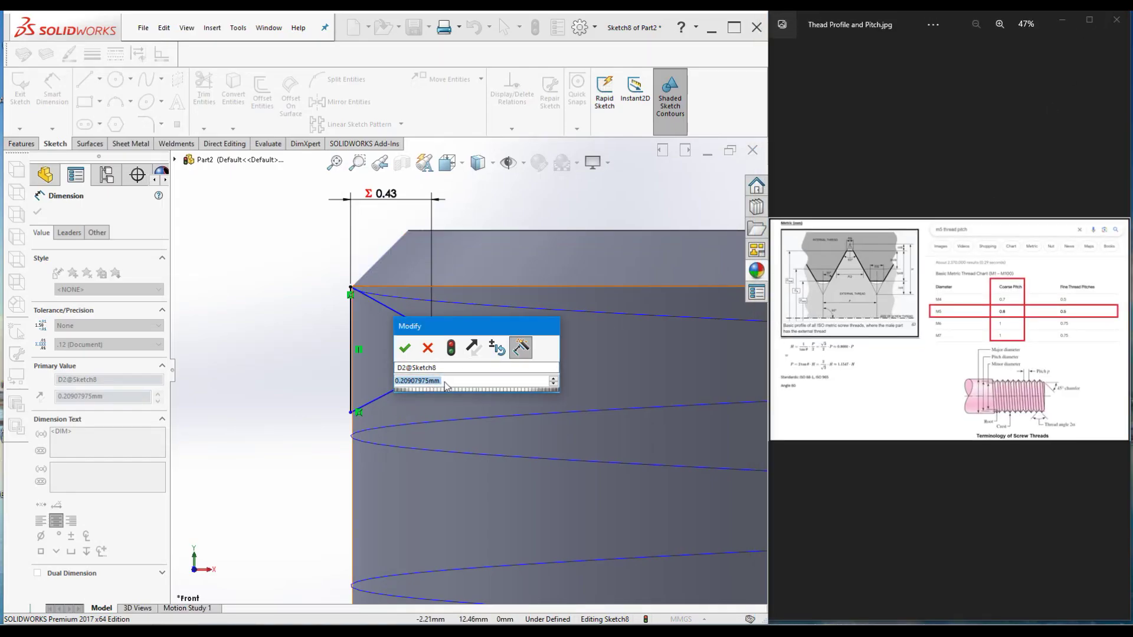
text(0.)
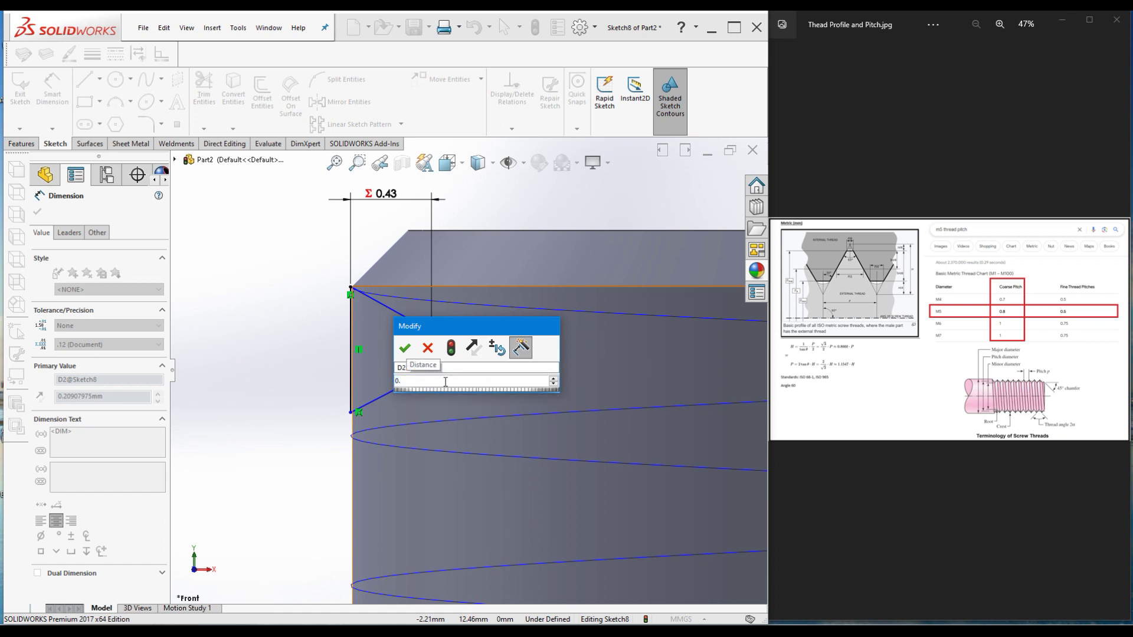
text(8/4)
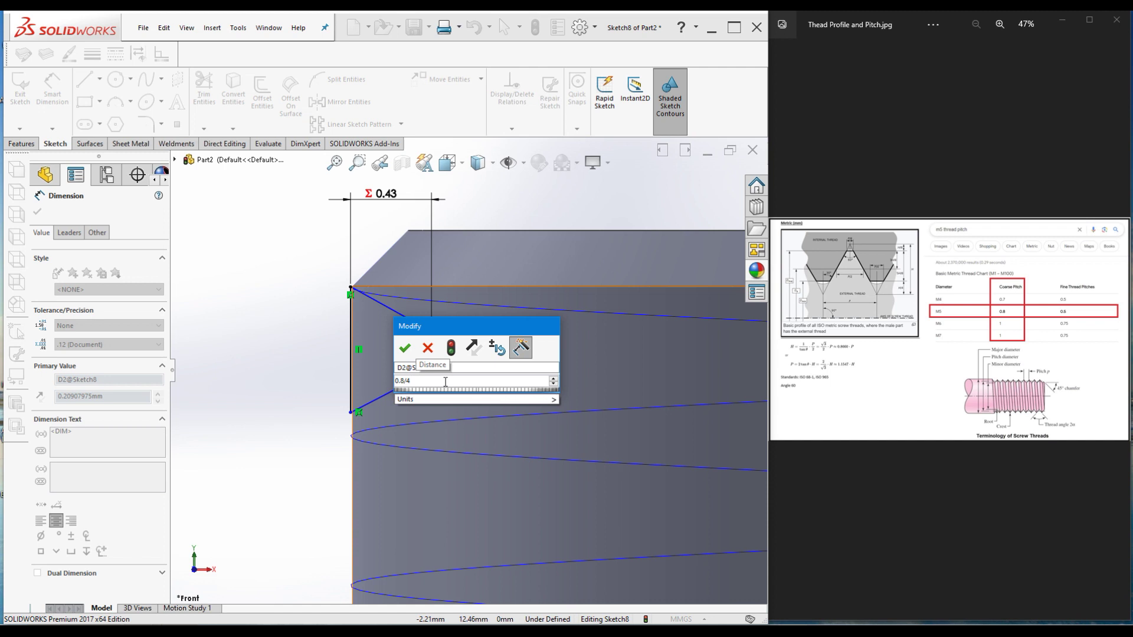
key(Return)
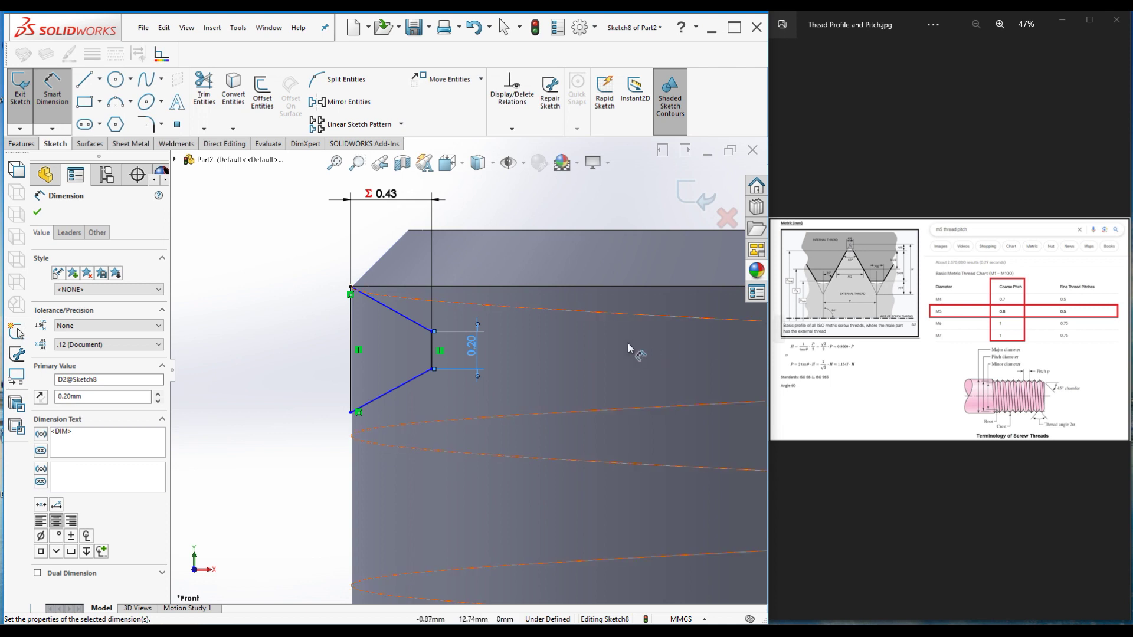
- Dimension the angle between the two sloped flanks of the thread profile as 60°
click(416, 329)
click(407, 382)
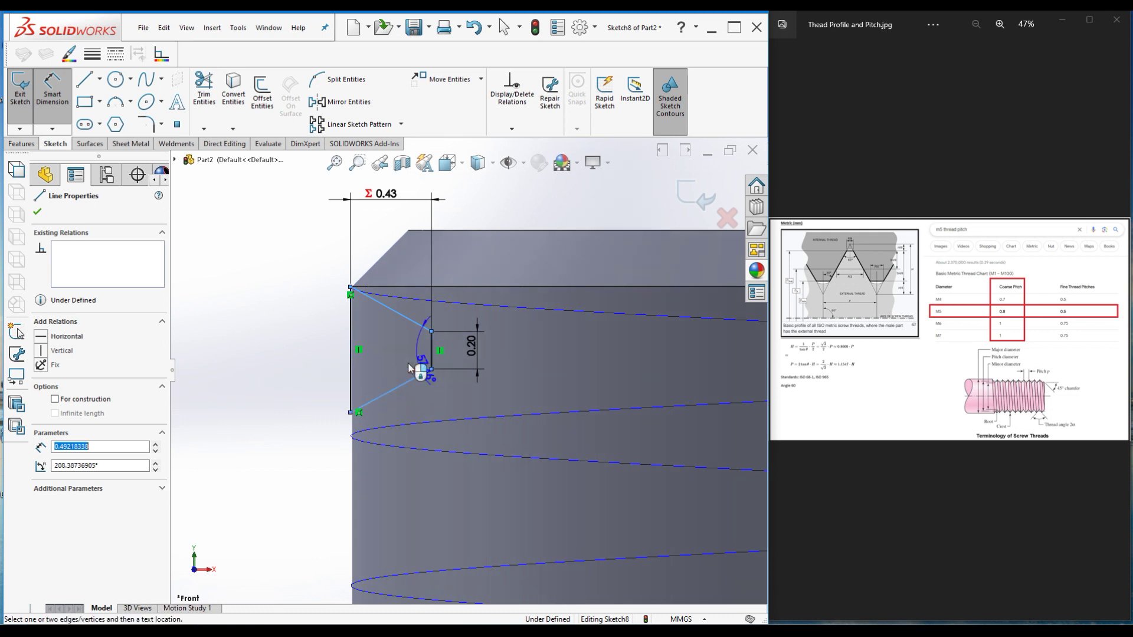
click(395, 356)
text(60)
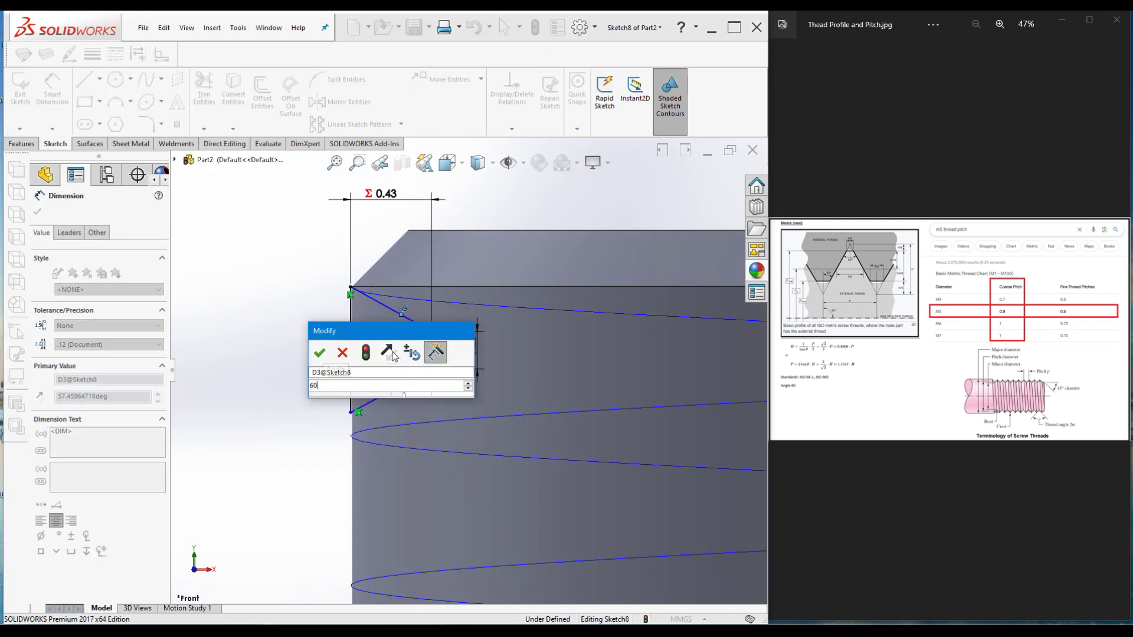
key(Return)
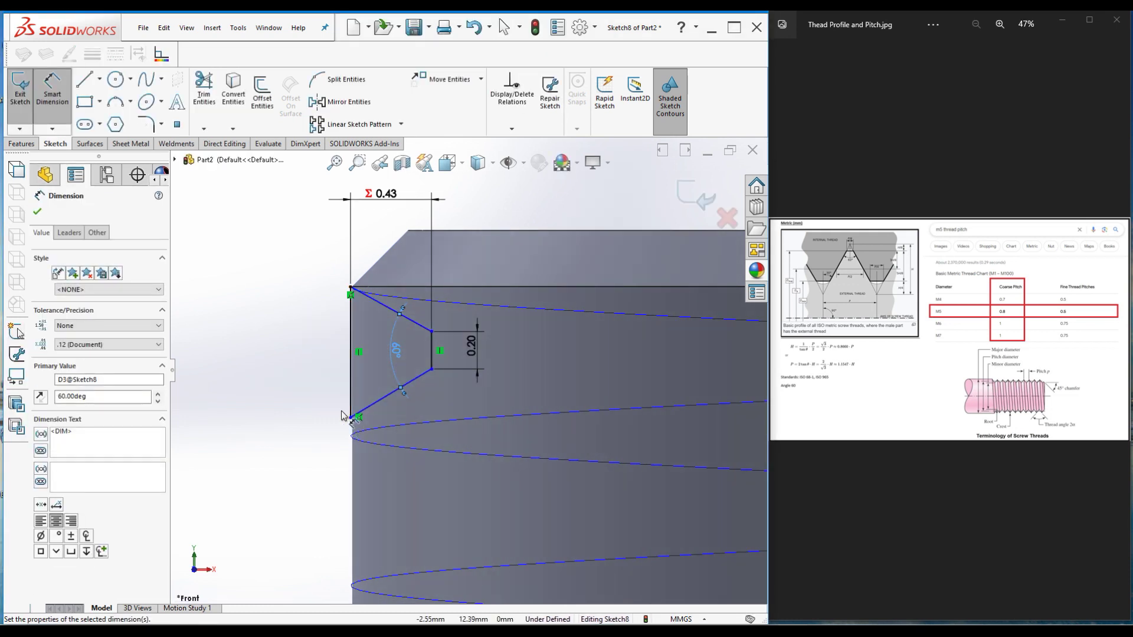
click(38, 213)
key(Escape)
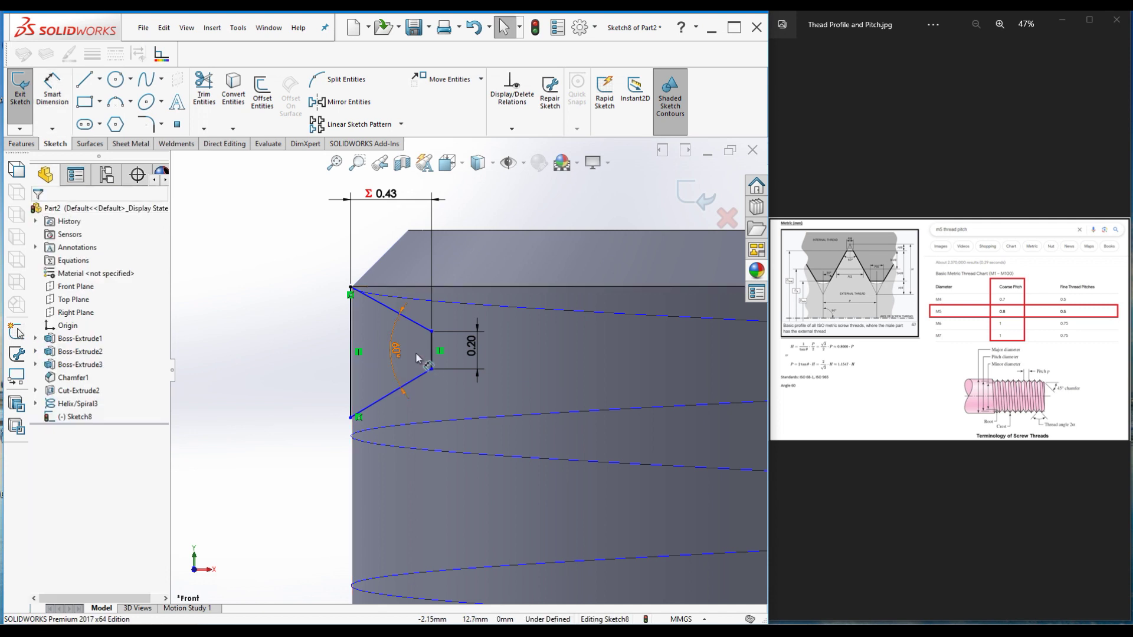
- Dimension the vertical distance from the profile's upper inner corner to the shank's lower chamfer edge, accepting the proposed value
scroll(415, 352, down, 1)
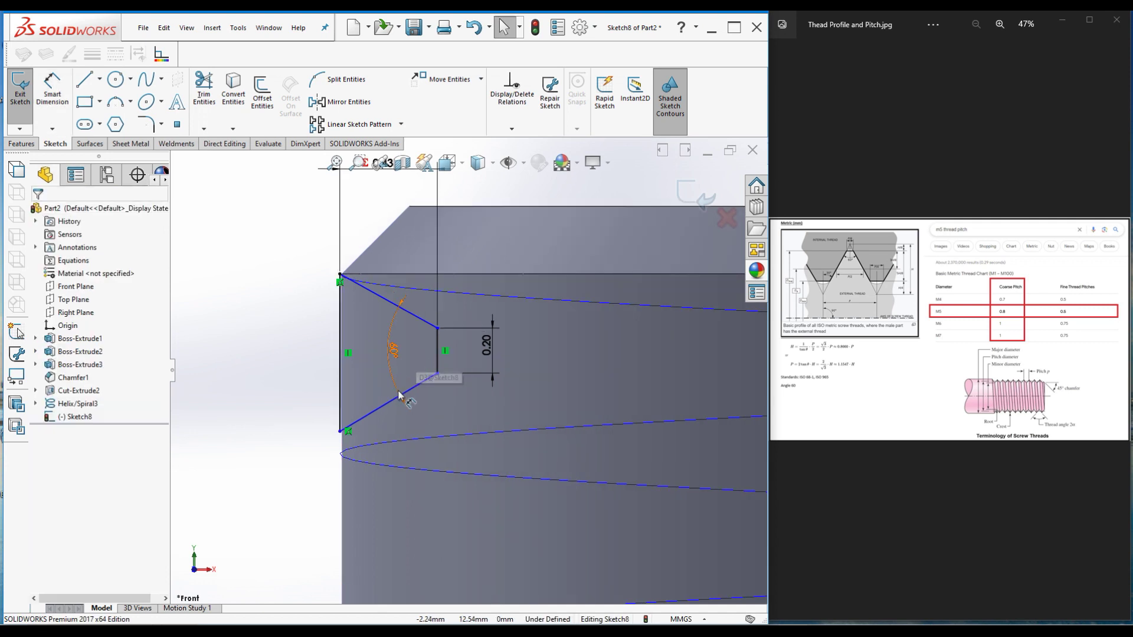
scroll(326, 376, down, 2)
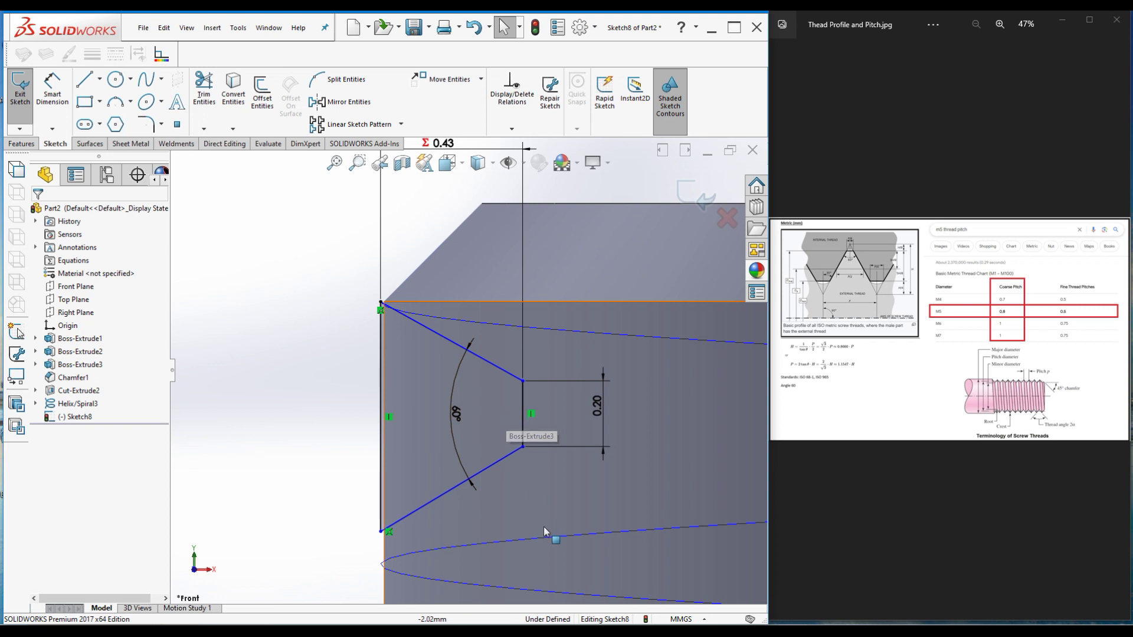
click(53, 86)
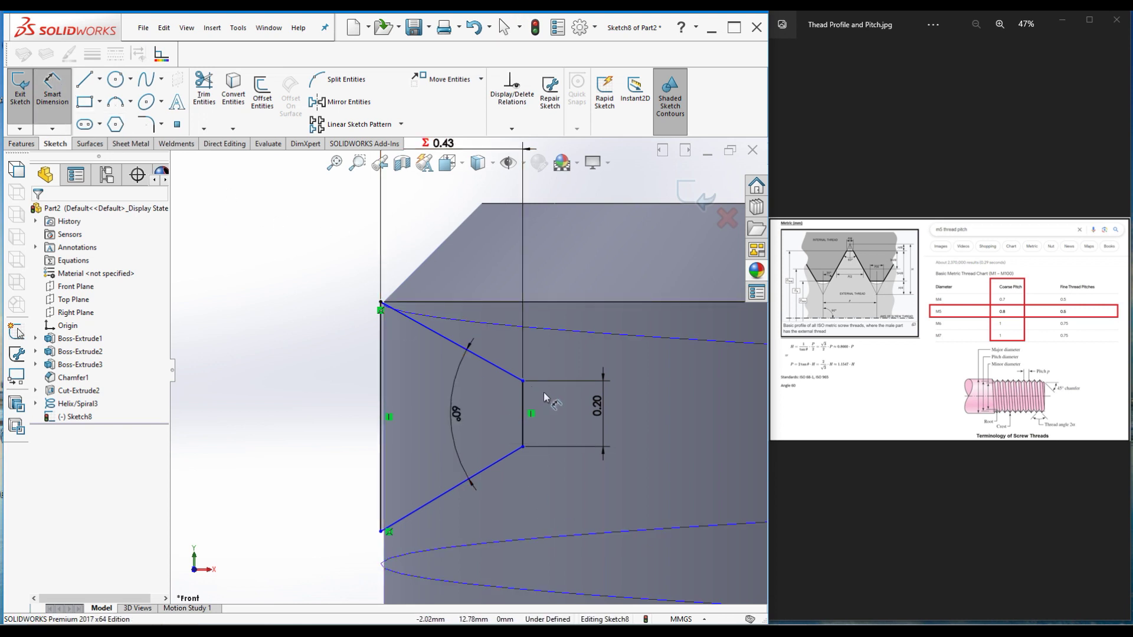
click(523, 381)
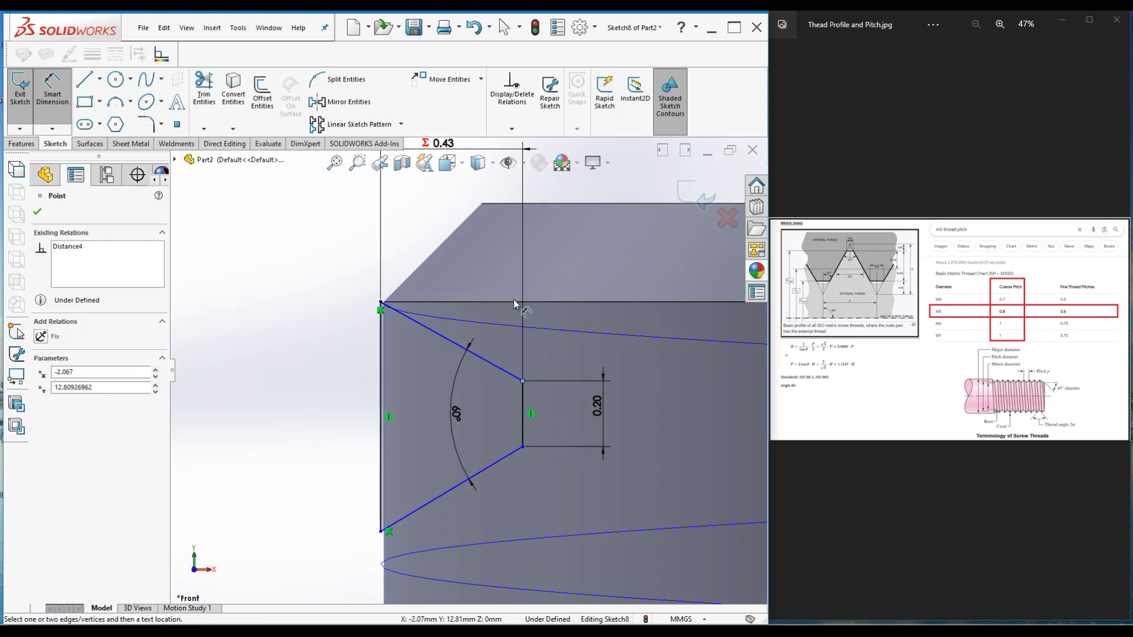
click(514, 304)
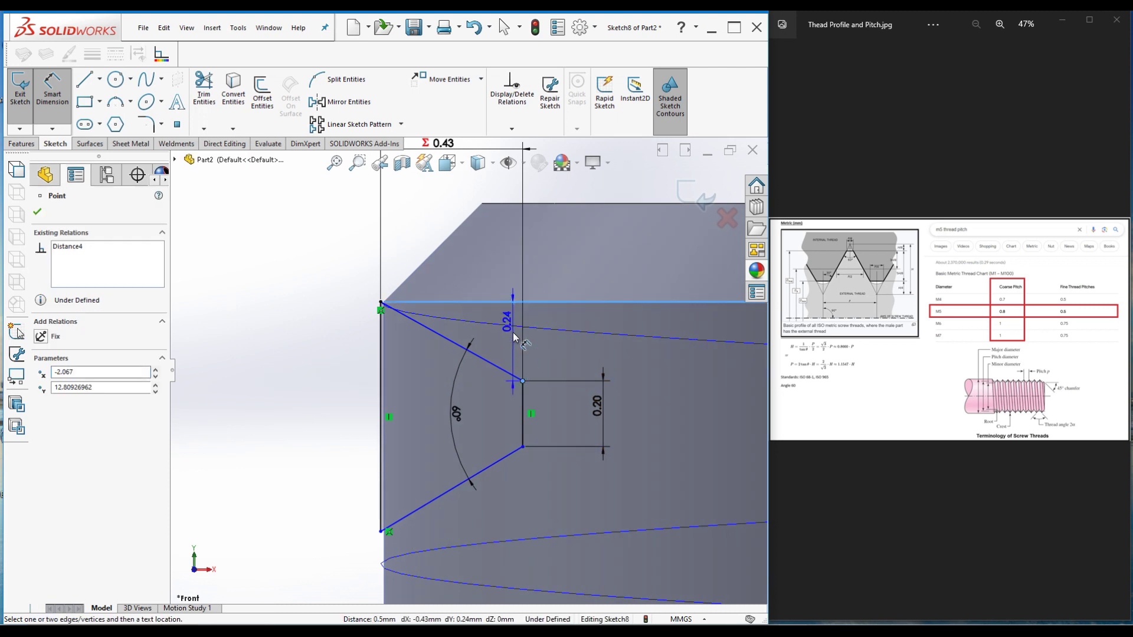
click(513, 344)
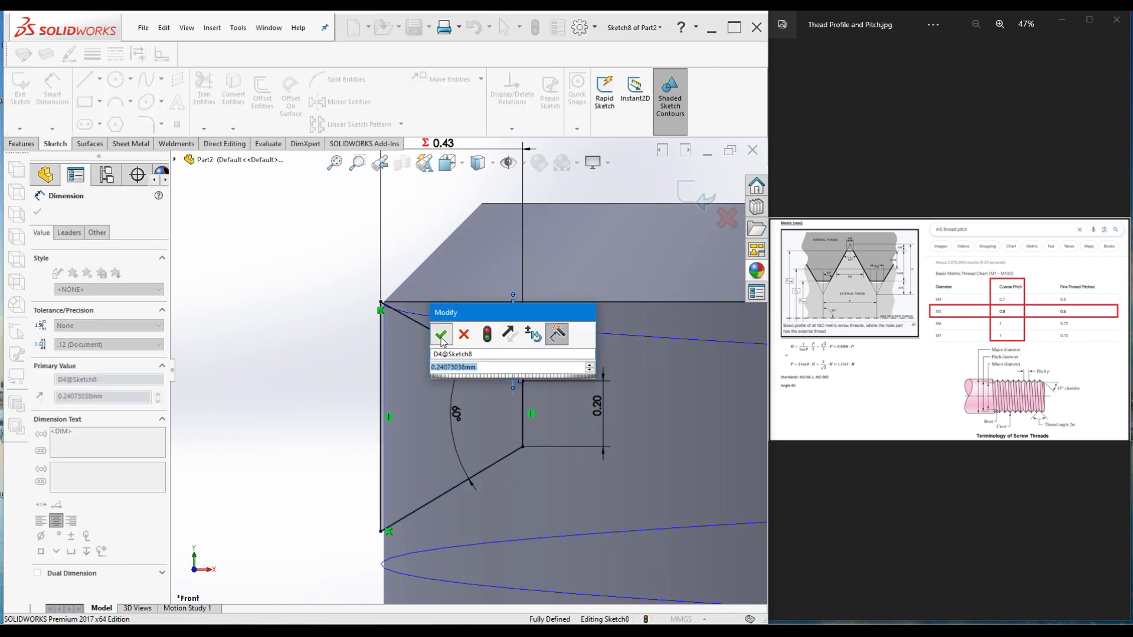
click(442, 335)
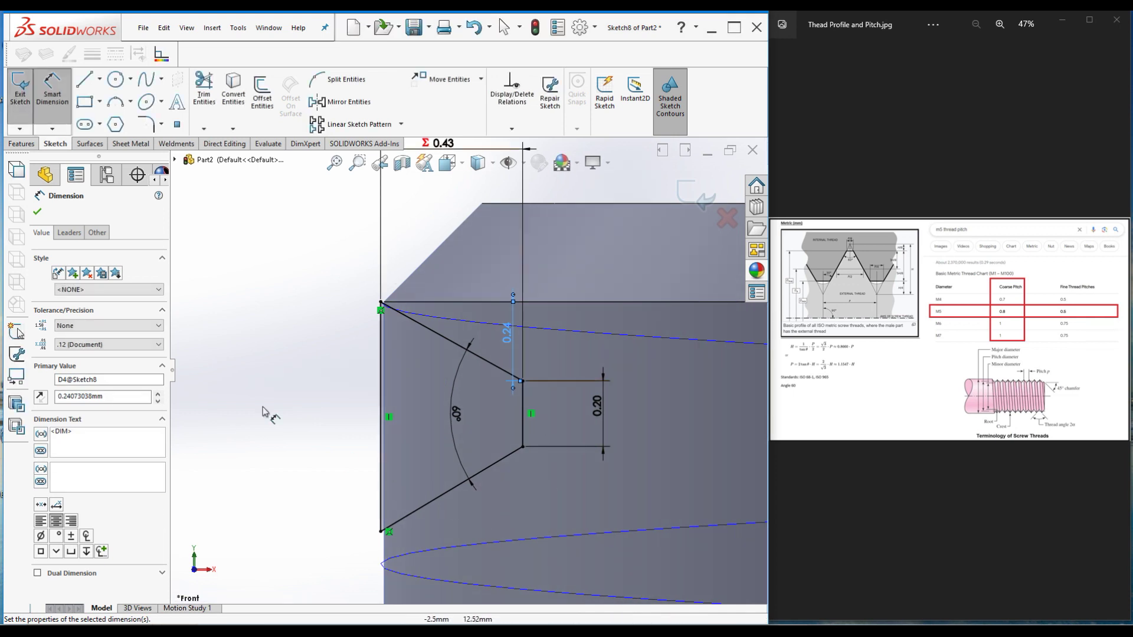
click(37, 213)
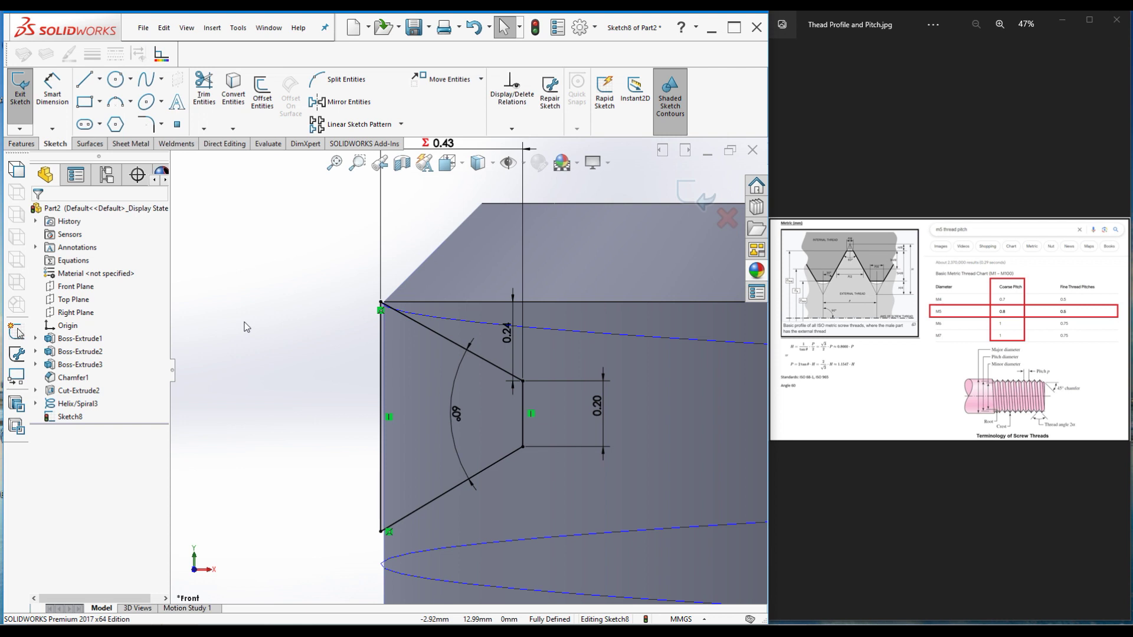
- Check the thread profile's position against the helix at the shank end and exit the profile sketch
scroll(346, 331, up, 6)
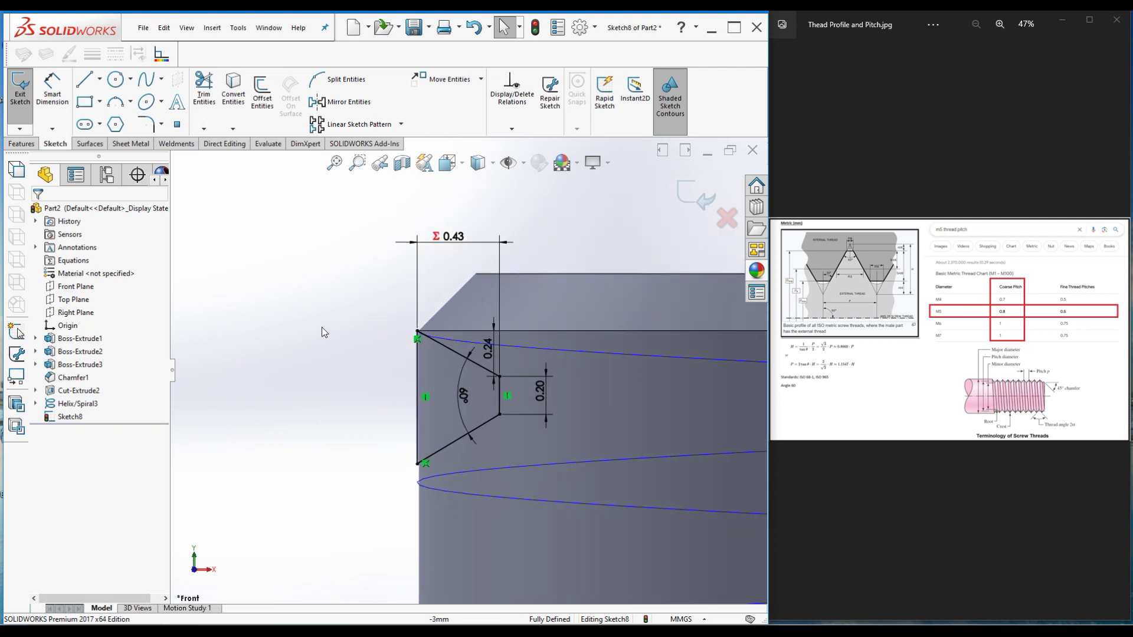
scroll(314, 331, up, 3)
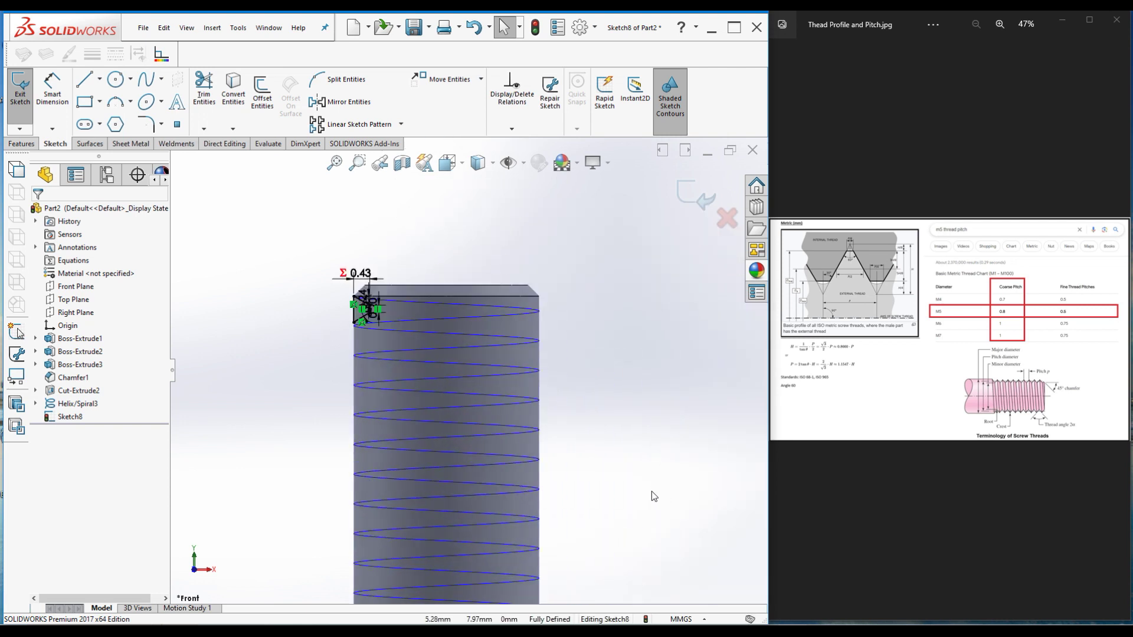
middle_drag(190, 313, 327, 383)
scroll(403, 330, down, 6)
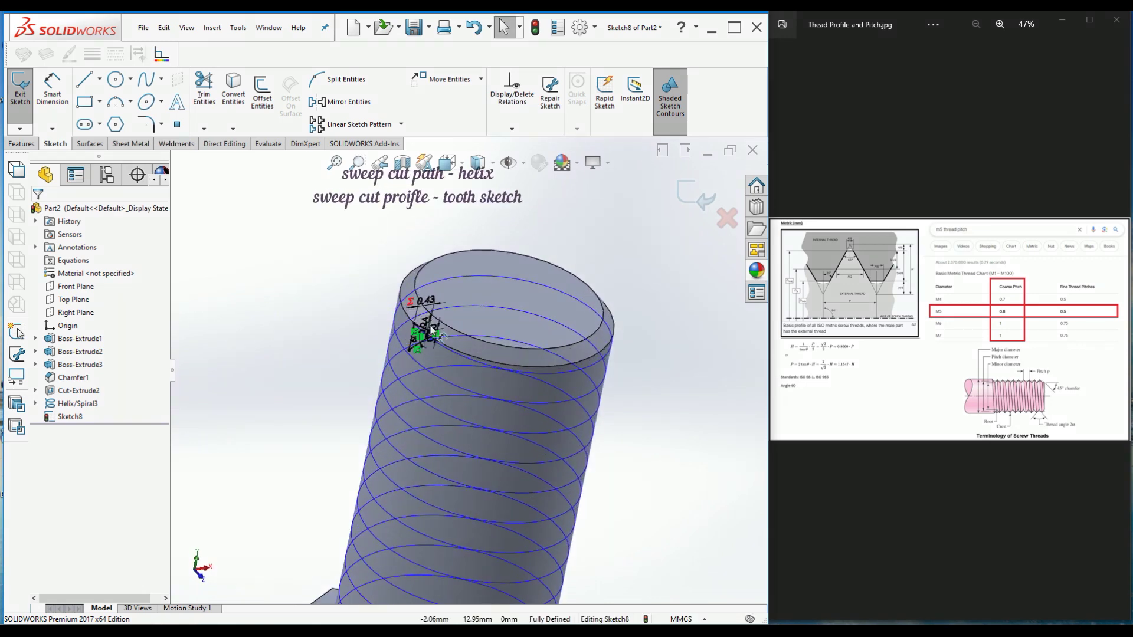
click(400, 408)
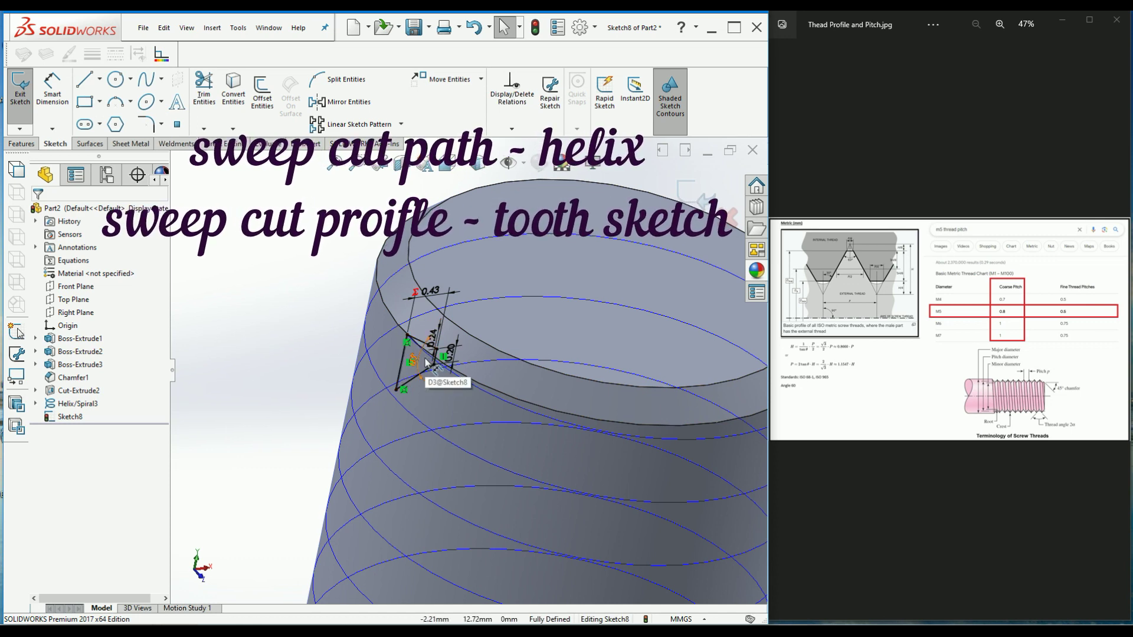
click(24, 145)
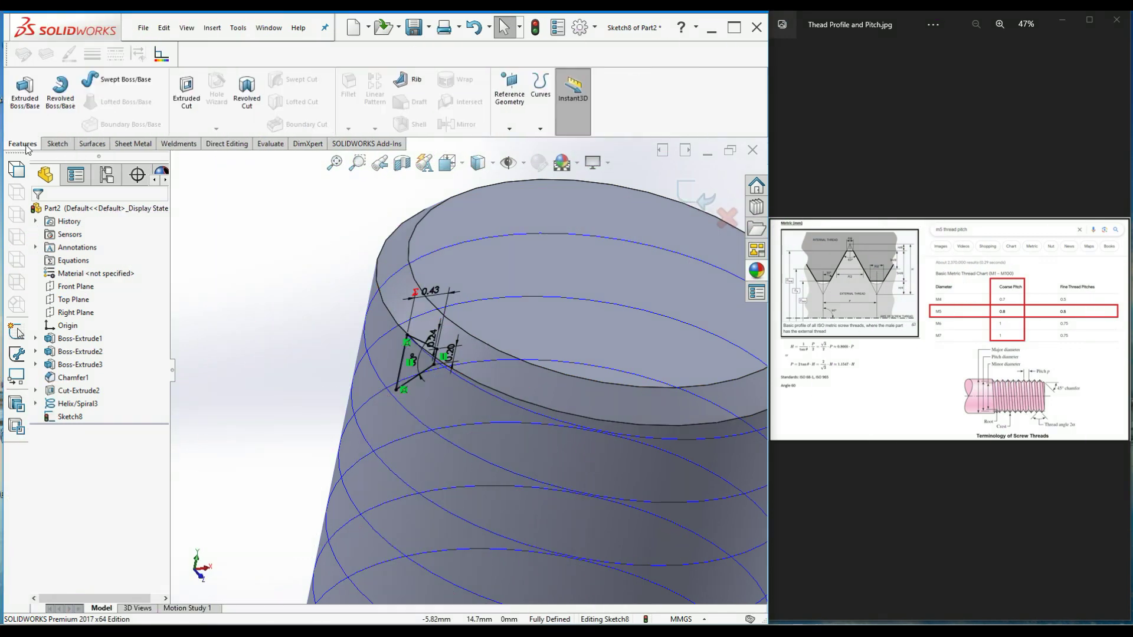
click(695, 193)
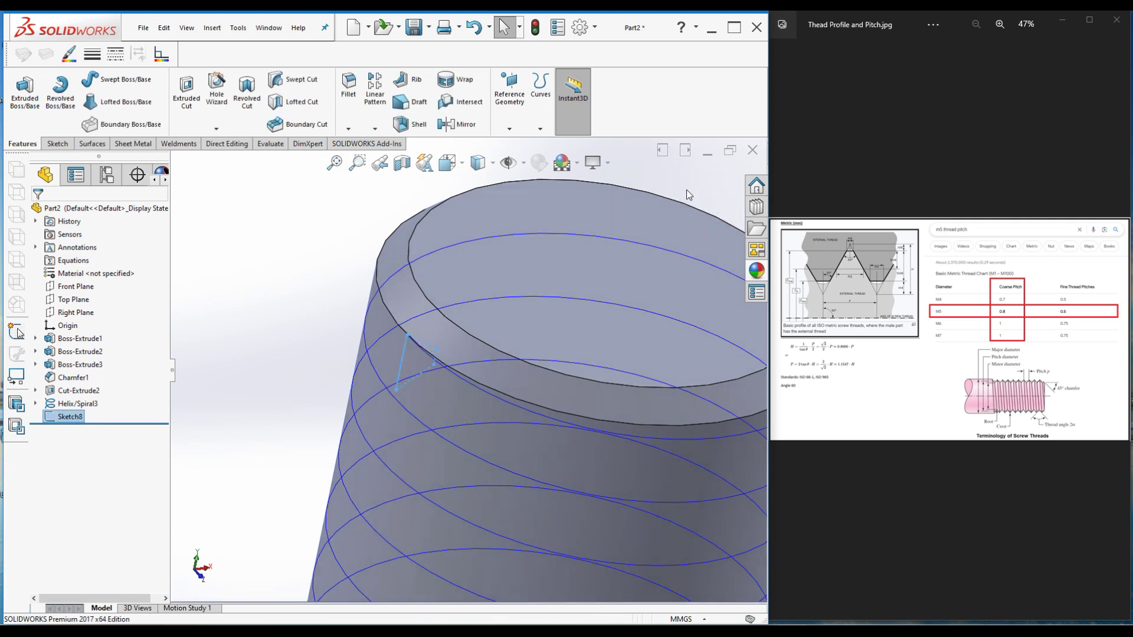
- Cut the thread with a Swept Cut, using the tooth sketch as the profile and the helix as the path
click(289, 78)
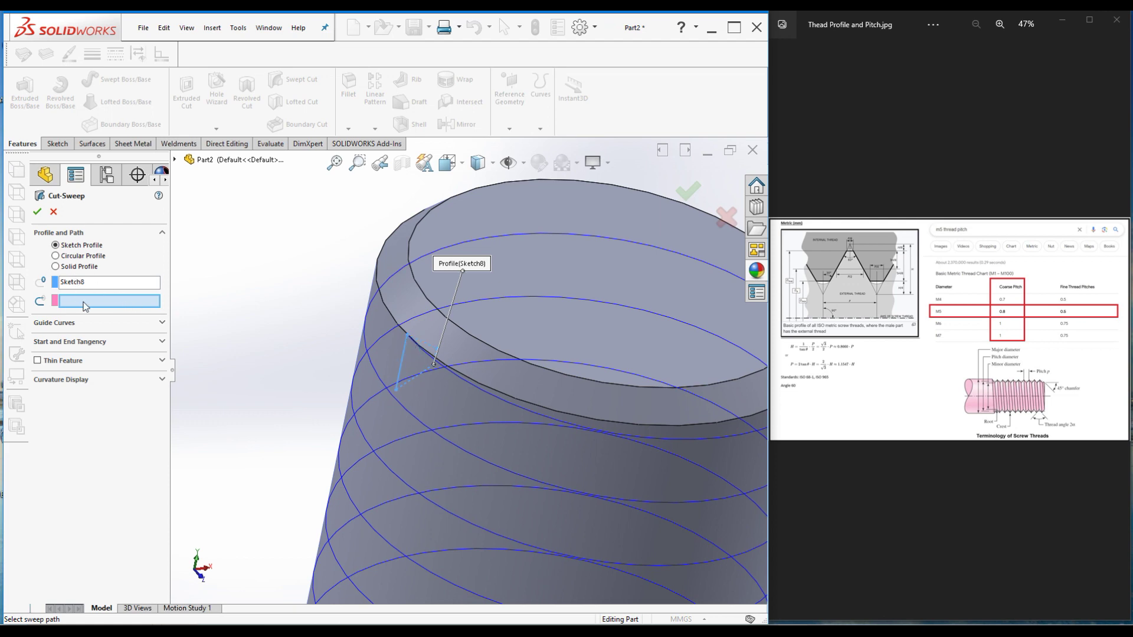
click(406, 418)
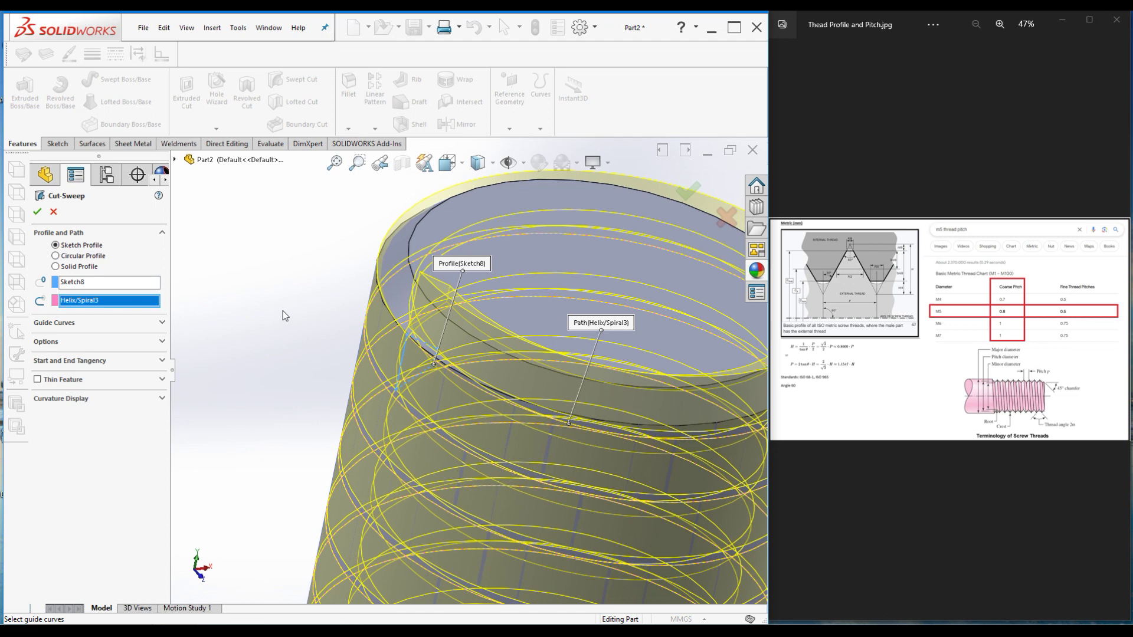
scroll(282, 311, up, 2)
scroll(383, 317, up, 2)
scroll(392, 314, up, 2)
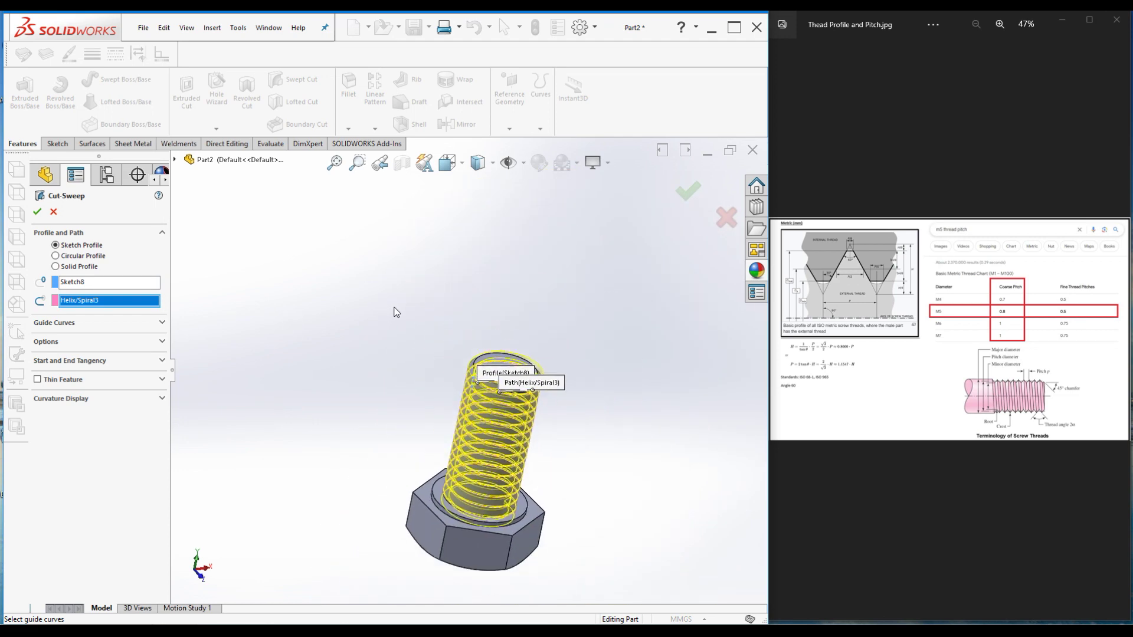
scroll(580, 527, down, 3)
scroll(295, 268, up, 3)
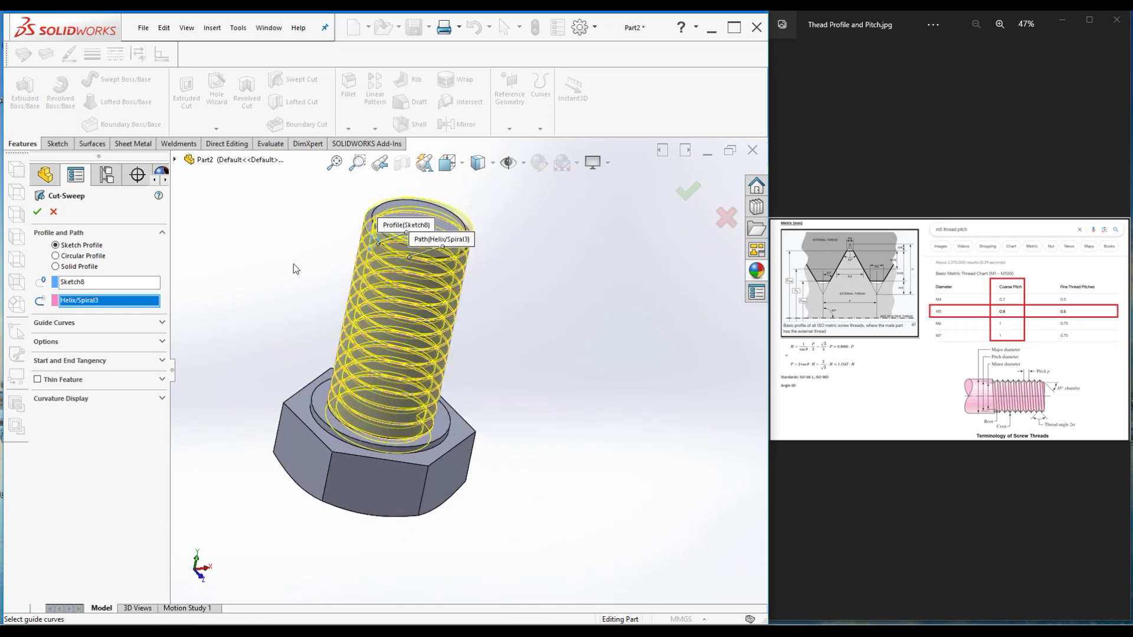
click(36, 213)
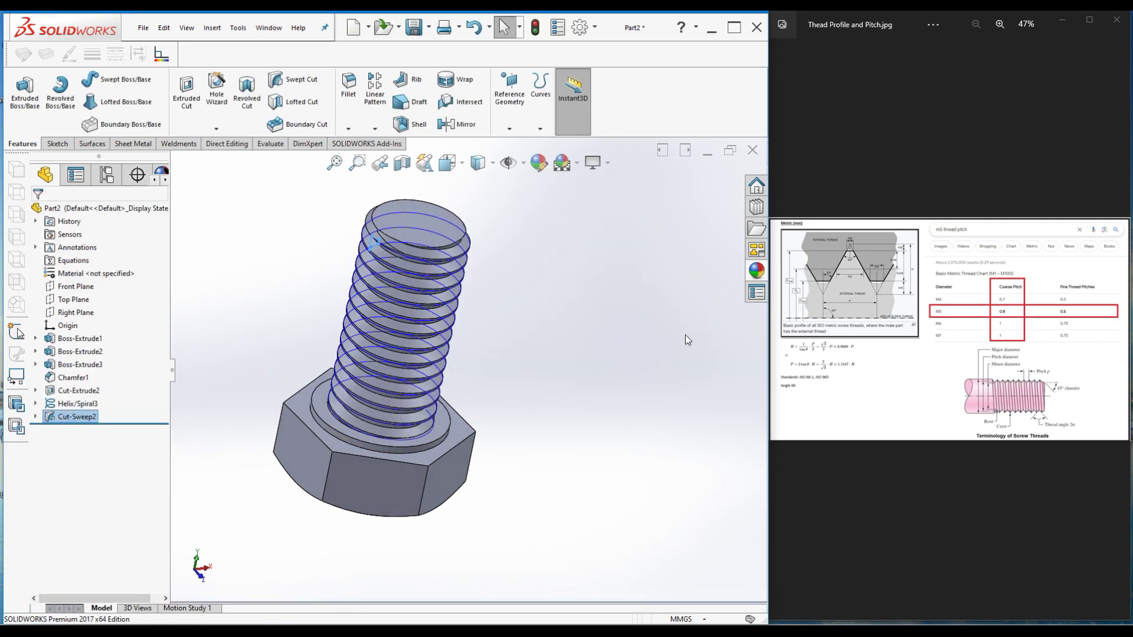
- Hide the helix curve around the threaded shank
key(ctrl+7)
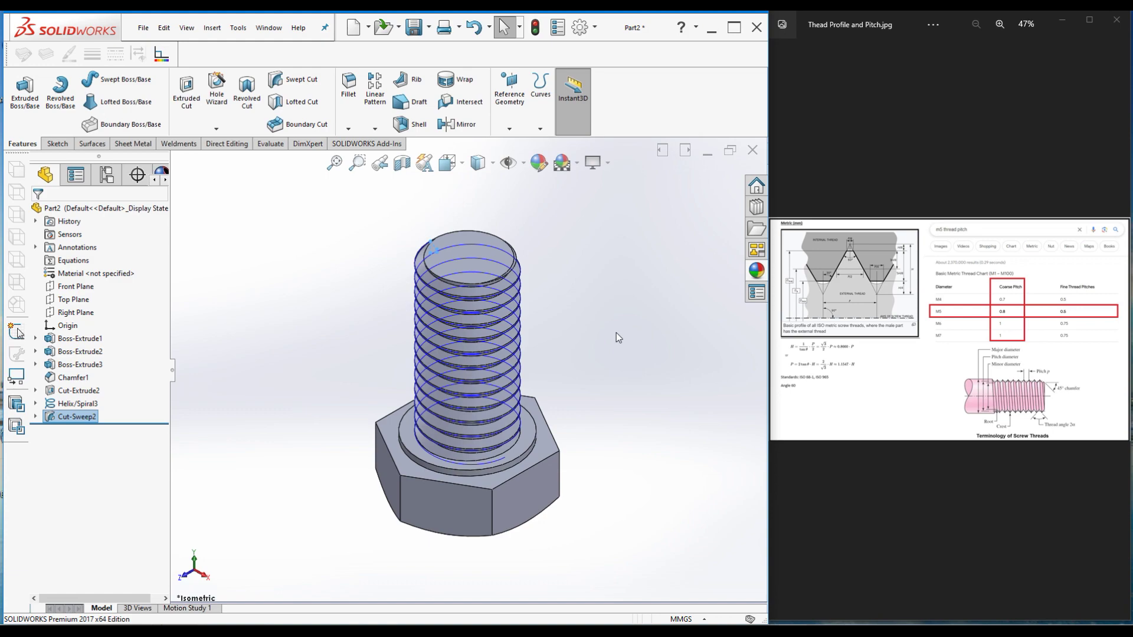
middle_drag(614, 330, 614, 395)
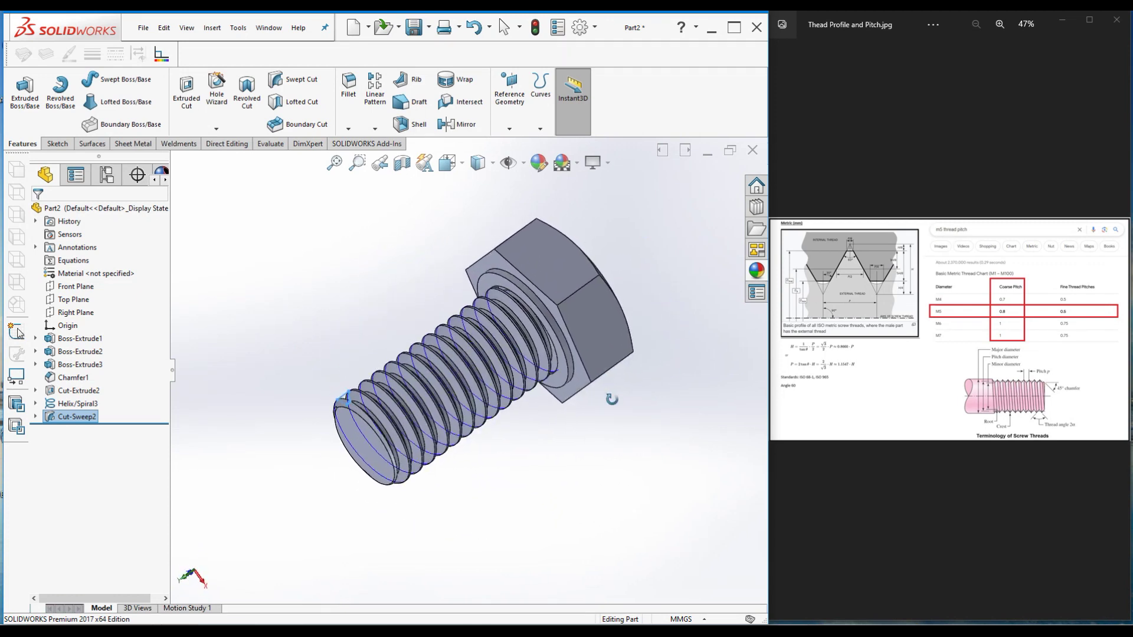
click(36, 405)
right_click(75, 406)
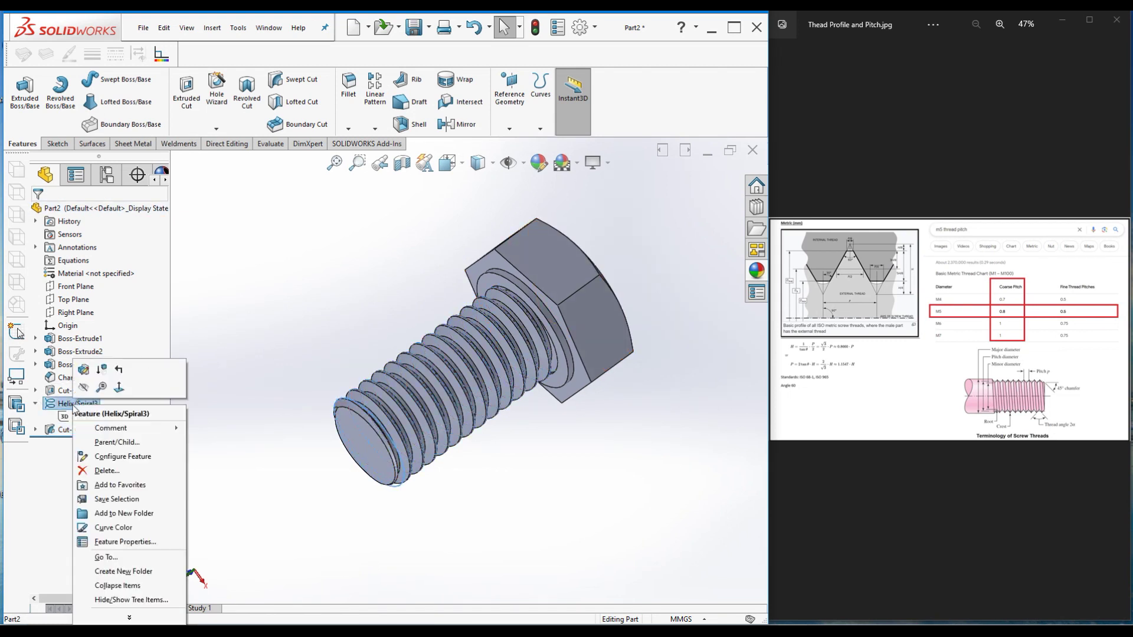
key(Escape)
click(279, 221)
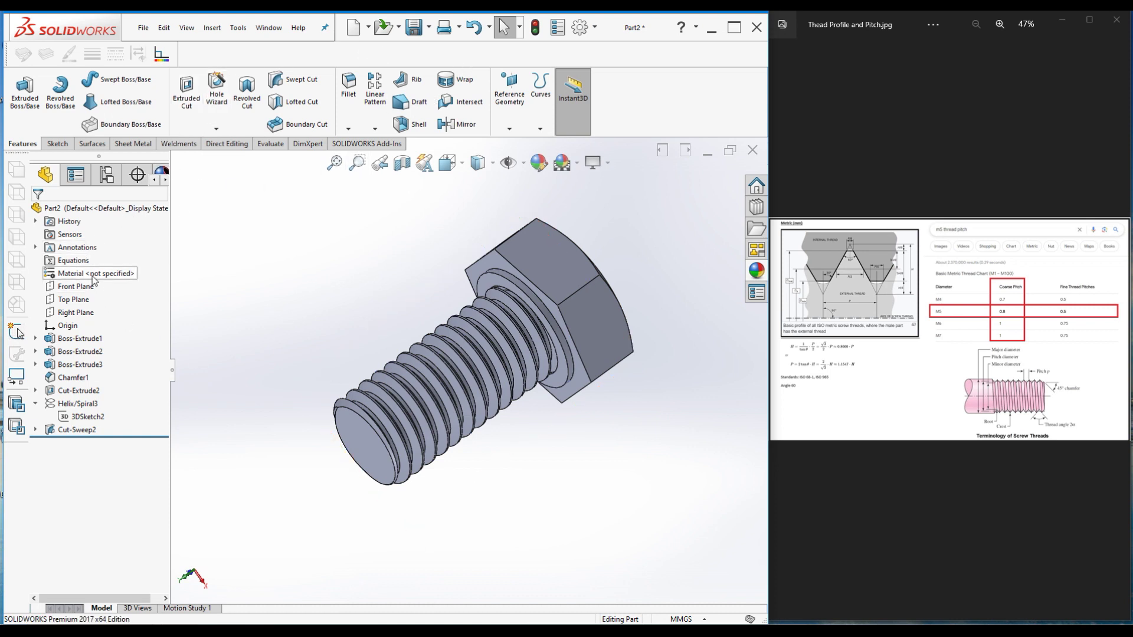
- Assign Stainless Steel (ferritic) from the steel materials to the bolt and return to the isometric view
right_click(94, 274)
click(112, 285)
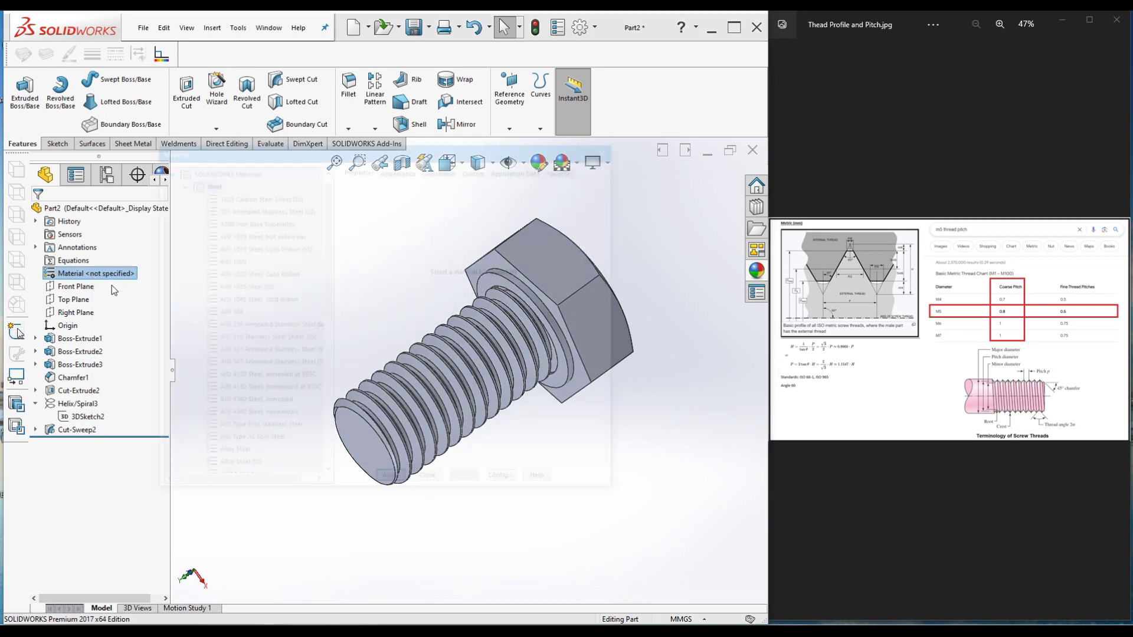
scroll(229, 239, down, 2)
scroll(229, 239, down, 3)
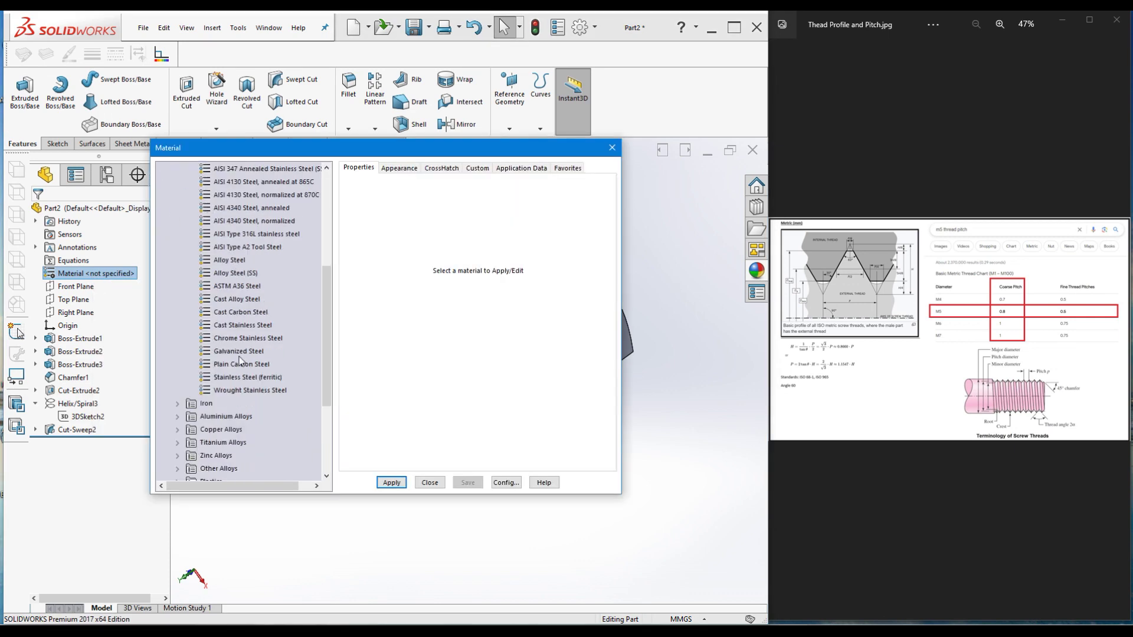
scroll(241, 353, up, 4)
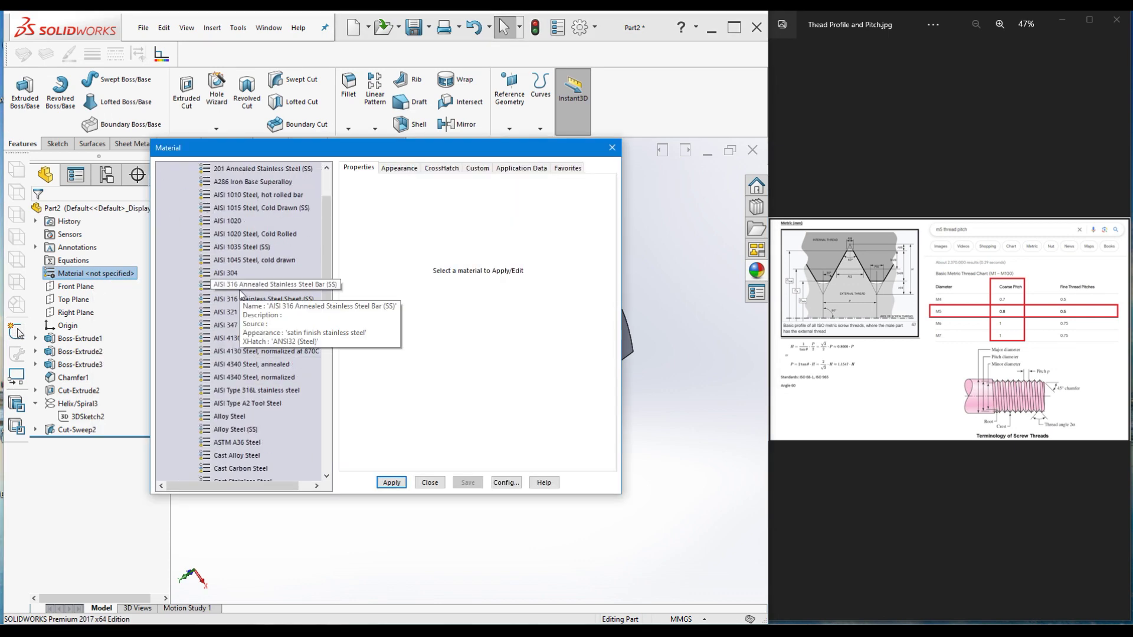
scroll(240, 295, down, 4)
click(244, 389)
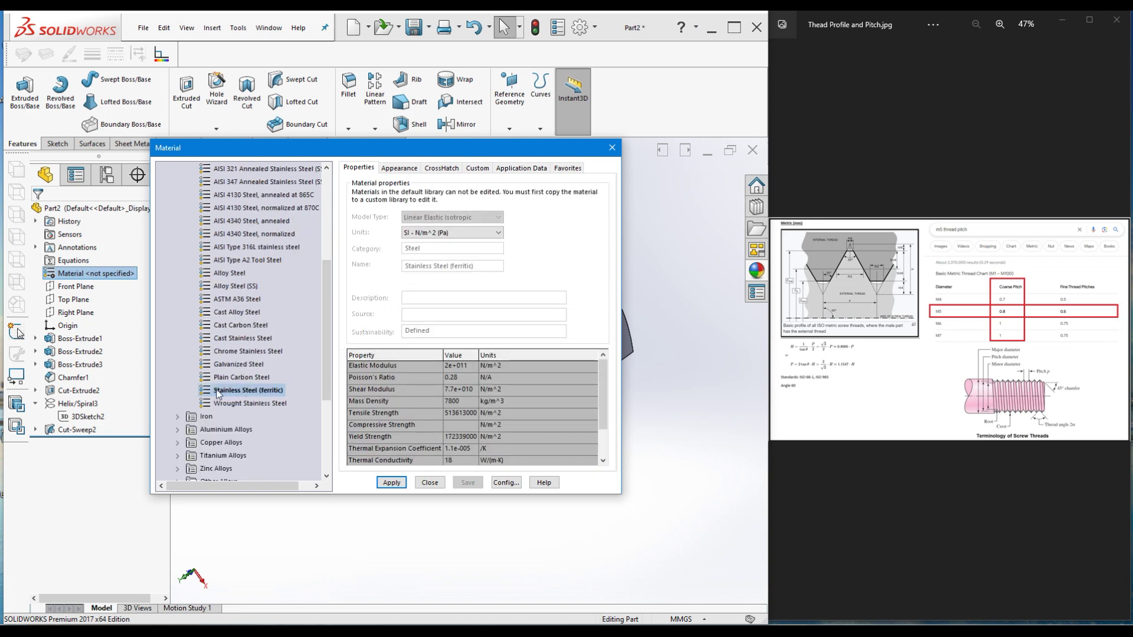
click(397, 485)
click(429, 482)
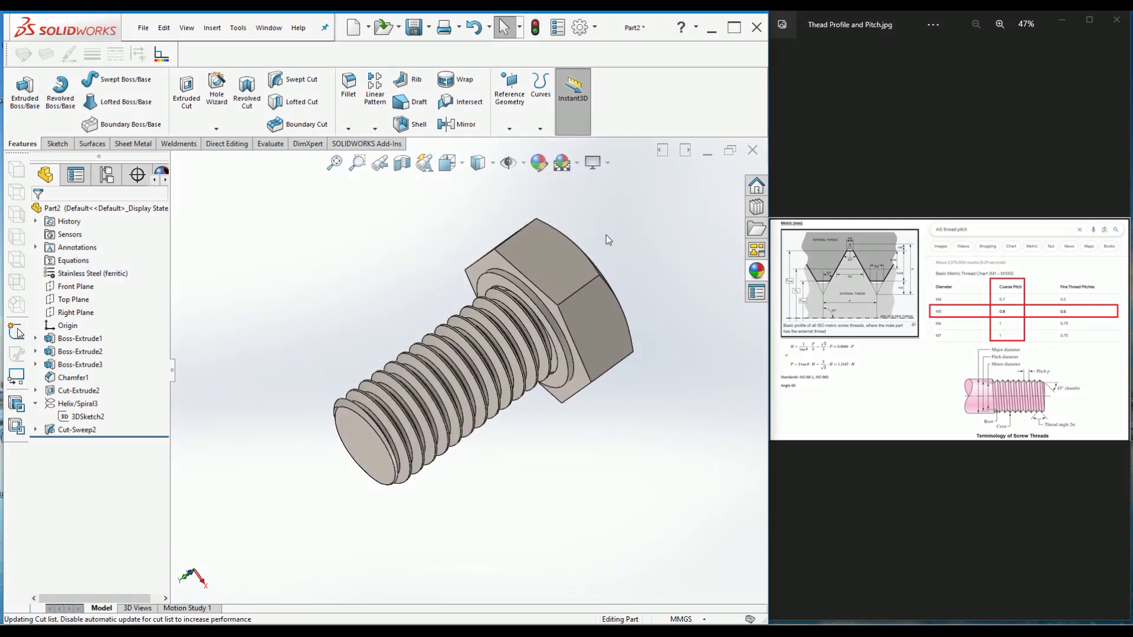
key(ctrl+7)
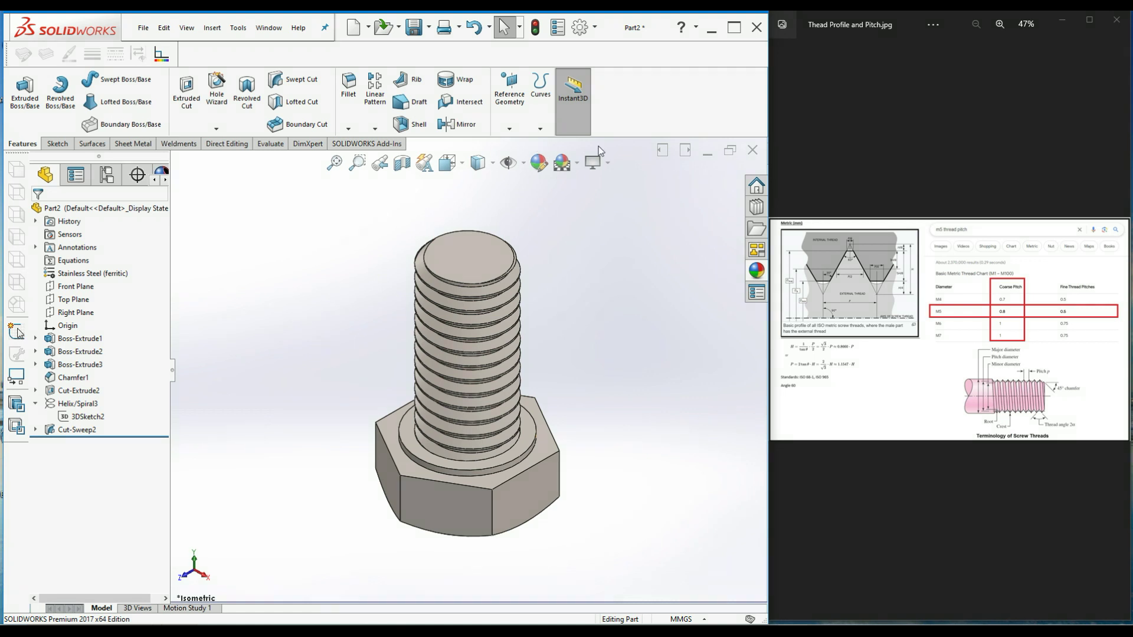
click(540, 129)
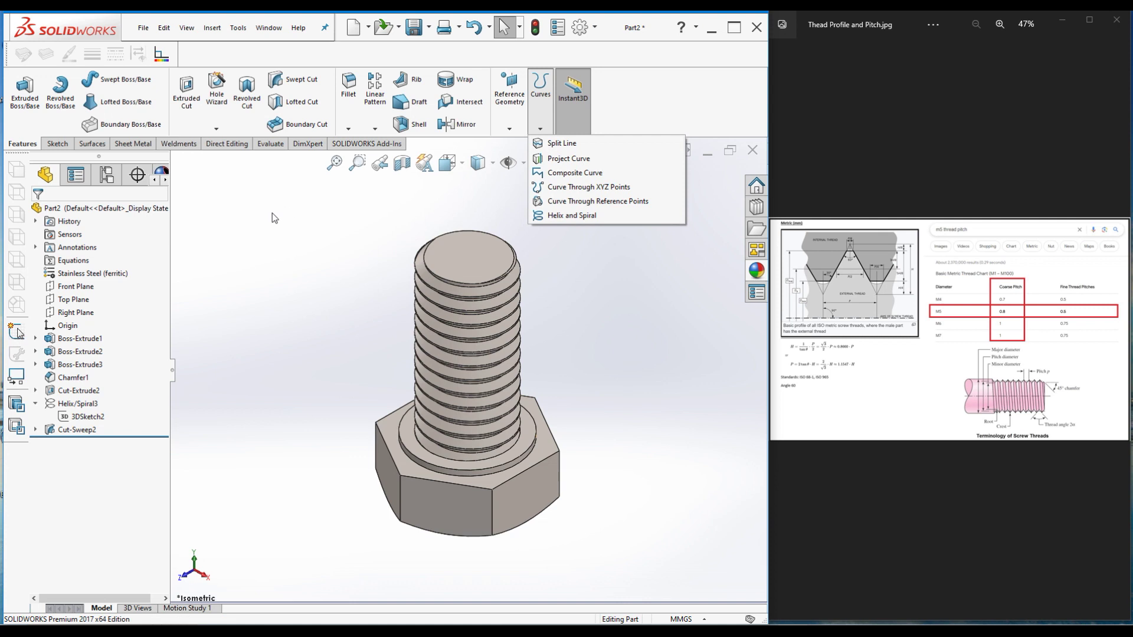
click(305, 60)
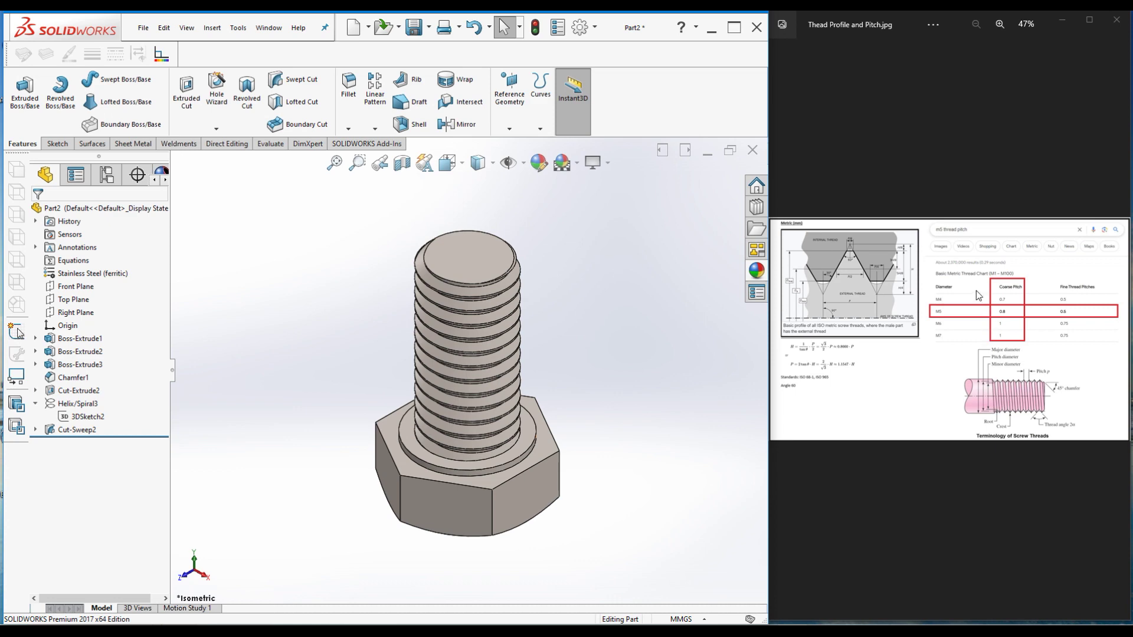
middle_drag(346, 341, 519, 346)
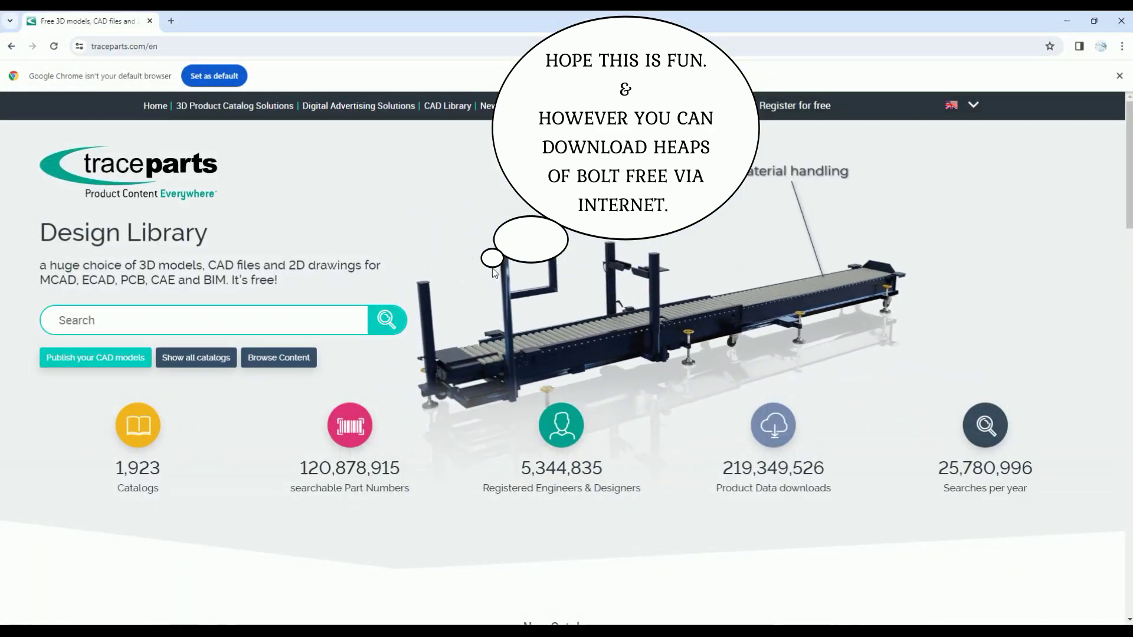
- Switch from the browser to the image Most commonly used Bolts.jpg in Photos and maximize it to view the screw types
click(1064, 22)
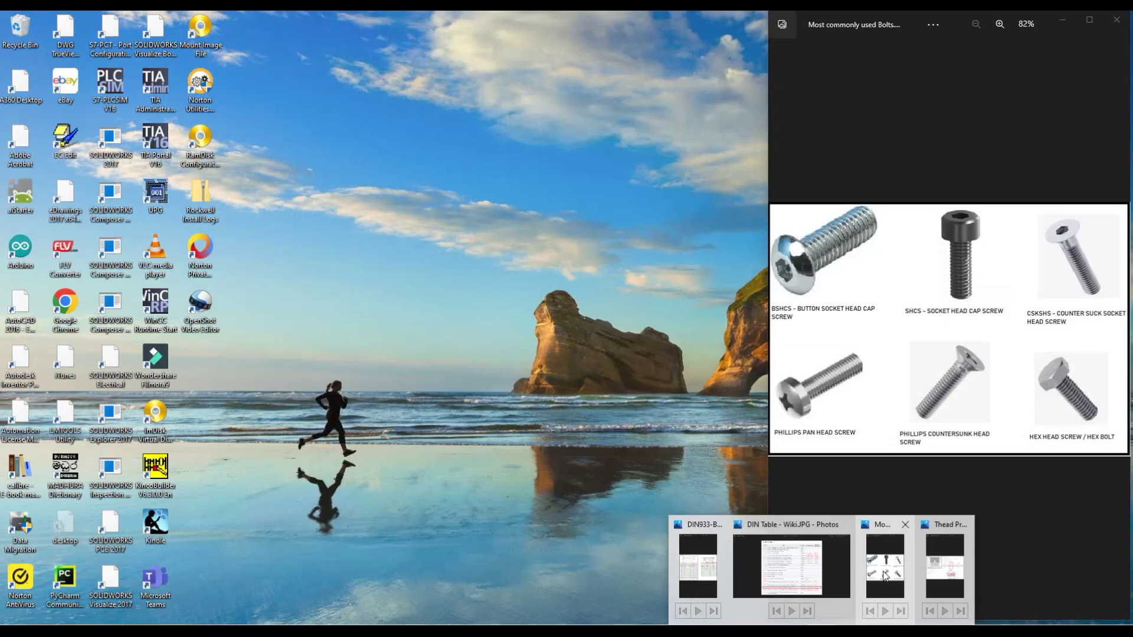
click(886, 577)
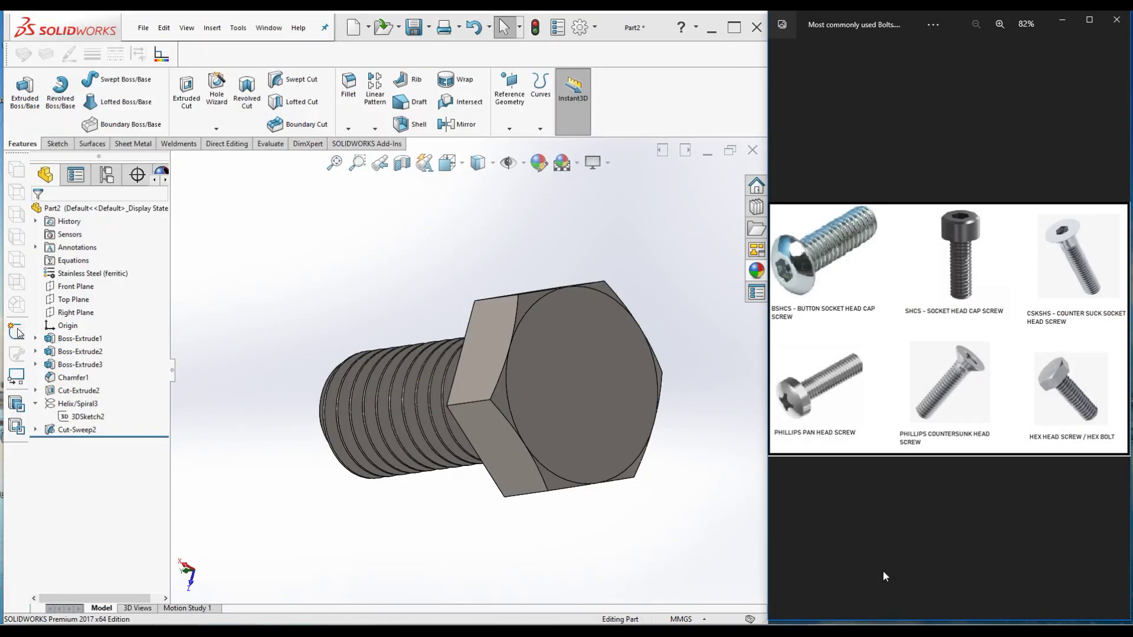
click(1082, 22)
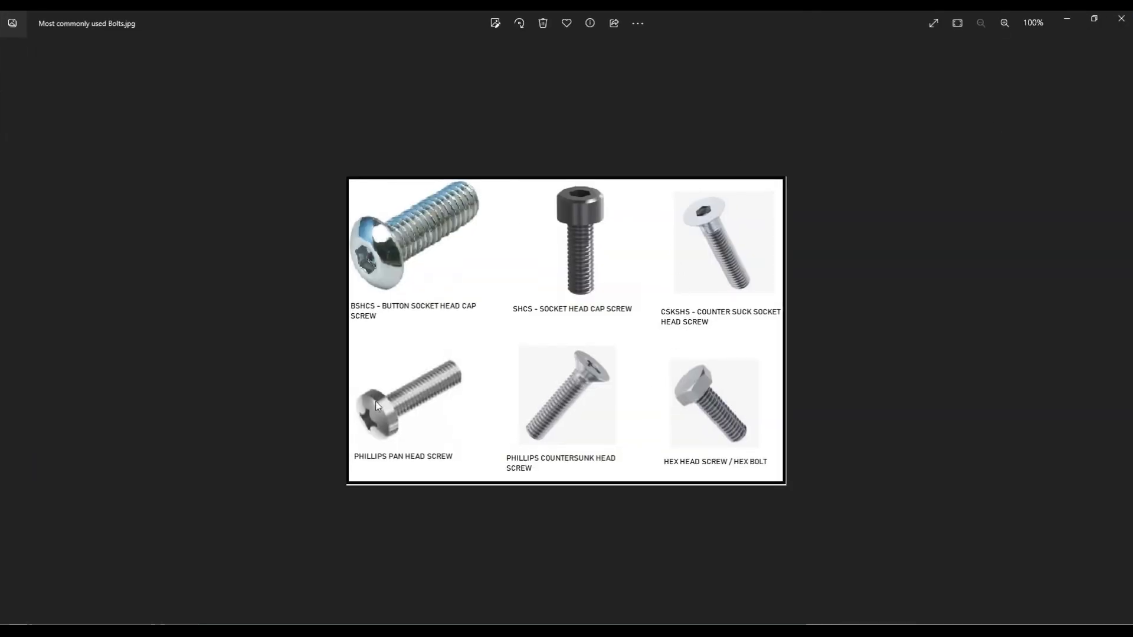